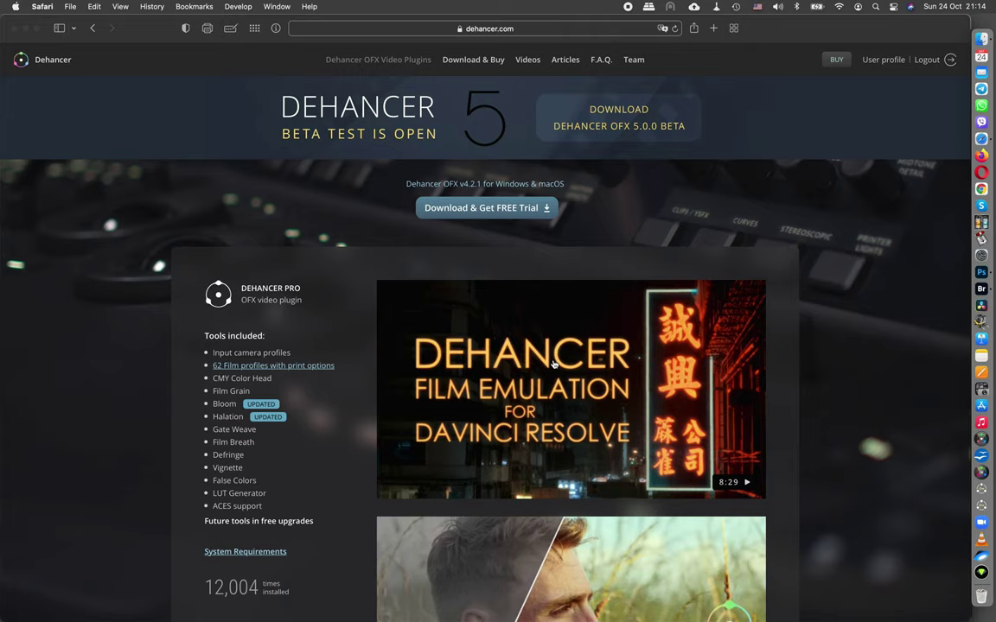
- Open the Dehancer free-trial download options on dehancer.com
click(523, 212)
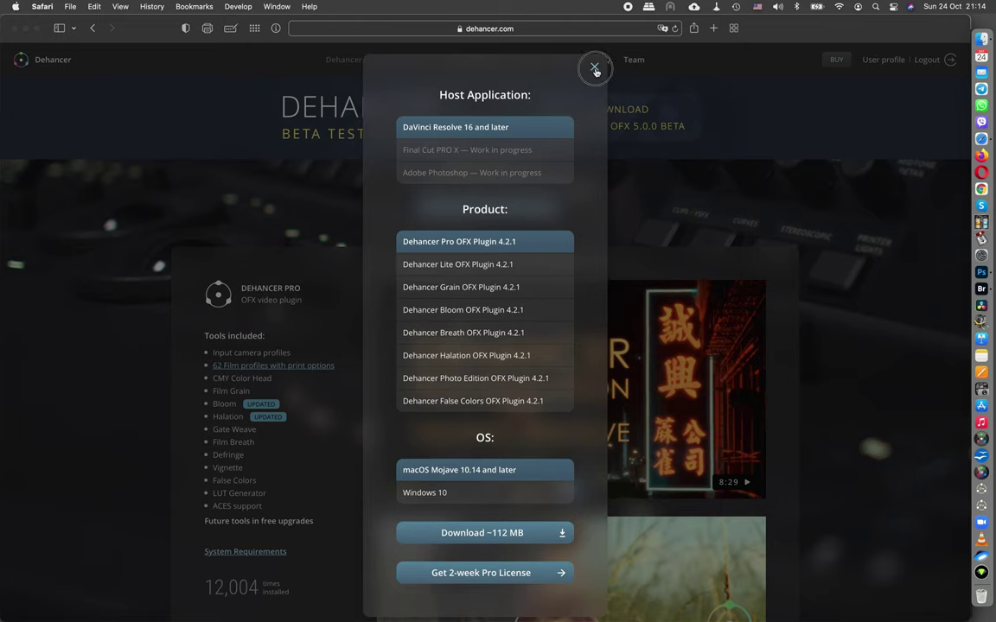
- Close the Dehancer download dialog and open IMG_8174.DNG from Adobe Bridge in Camera Raw
click(595, 69)
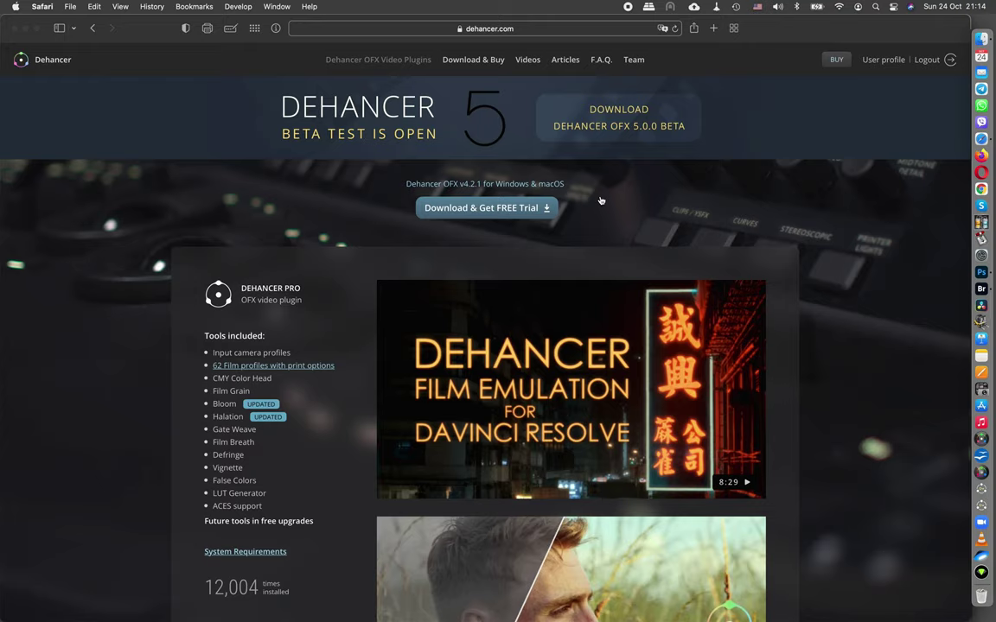
key(super+Tab)
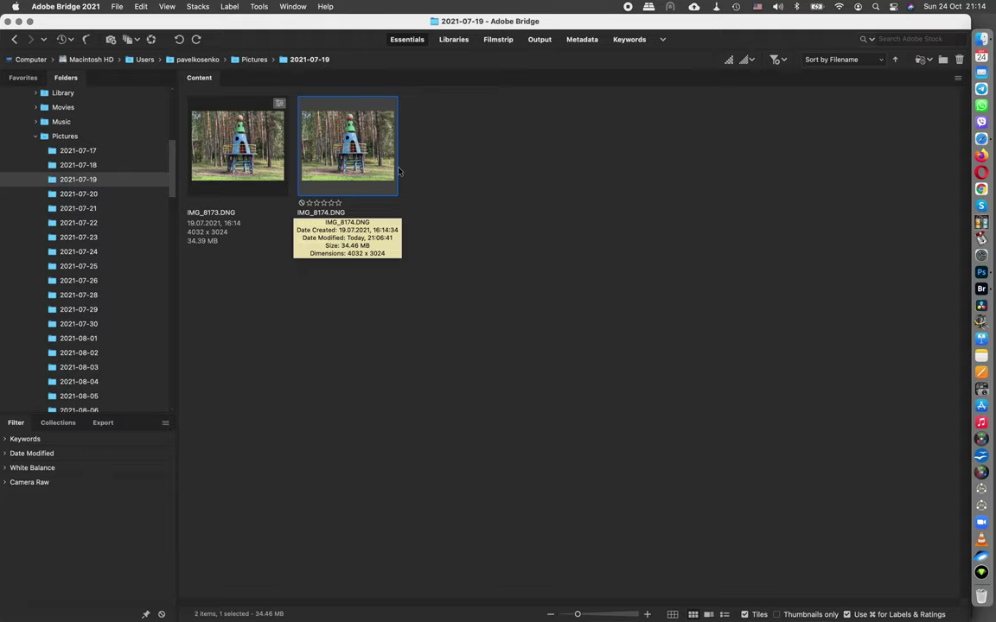
double_click(356, 156)
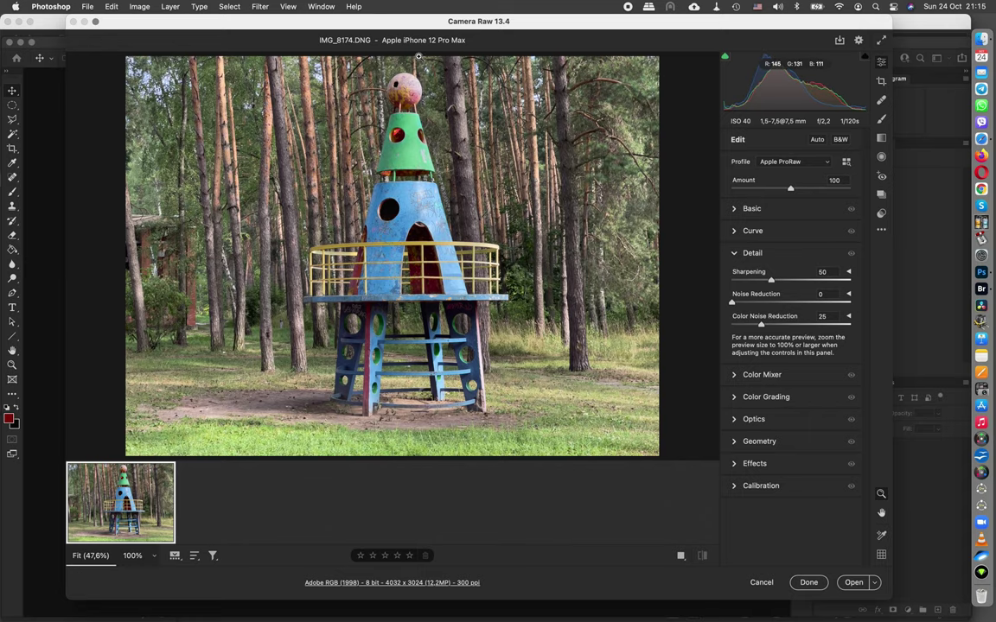
- Move and enlarge the Camera Raw window, then zoom the rocket photo to 400%
drag(403, 21, 342, 21)
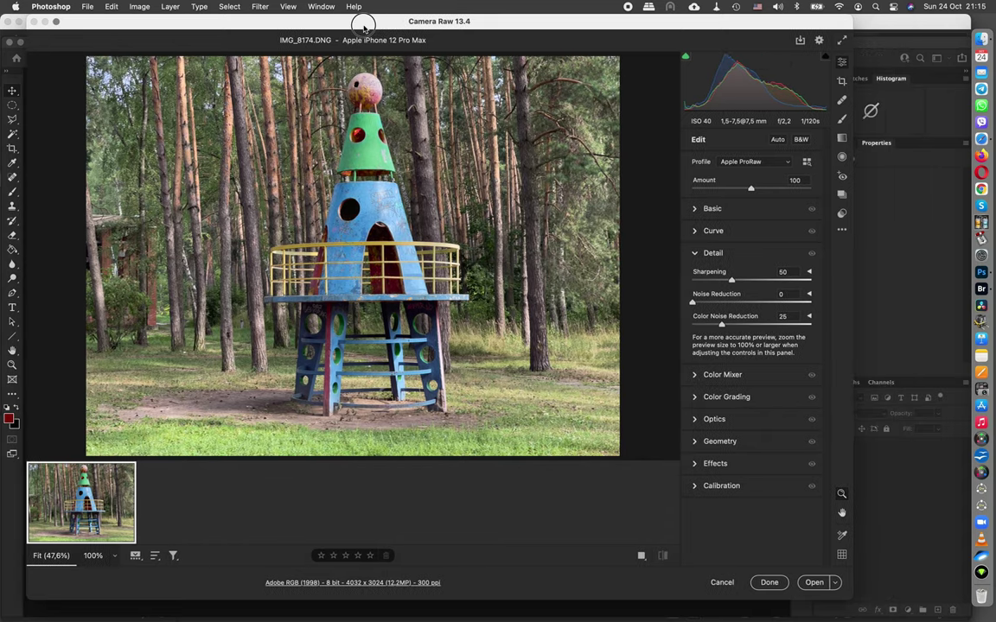
drag(831, 576, 970, 599)
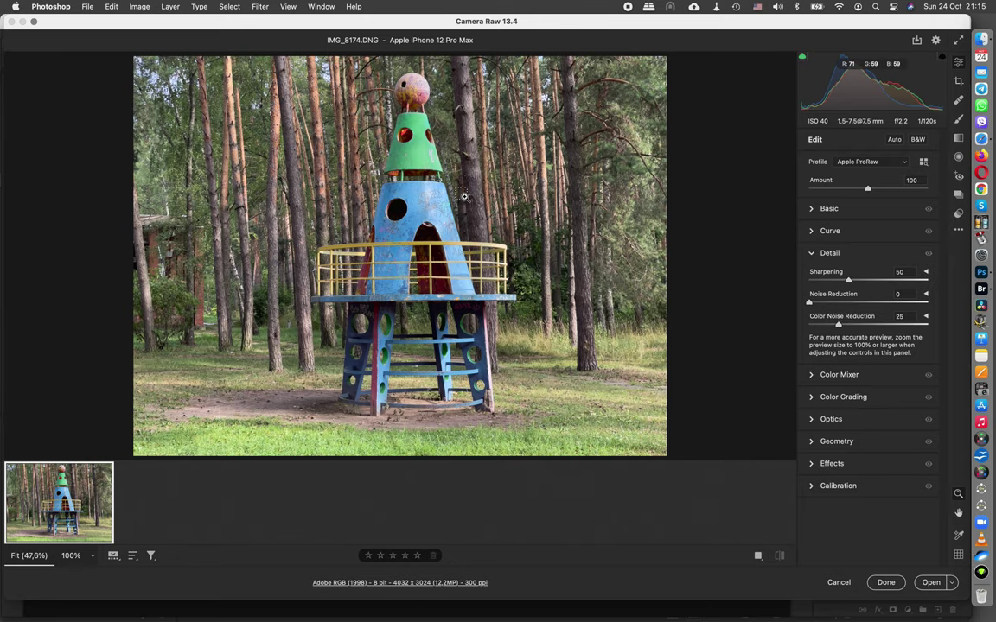
click(464, 198)
drag(464, 197, 571, 206)
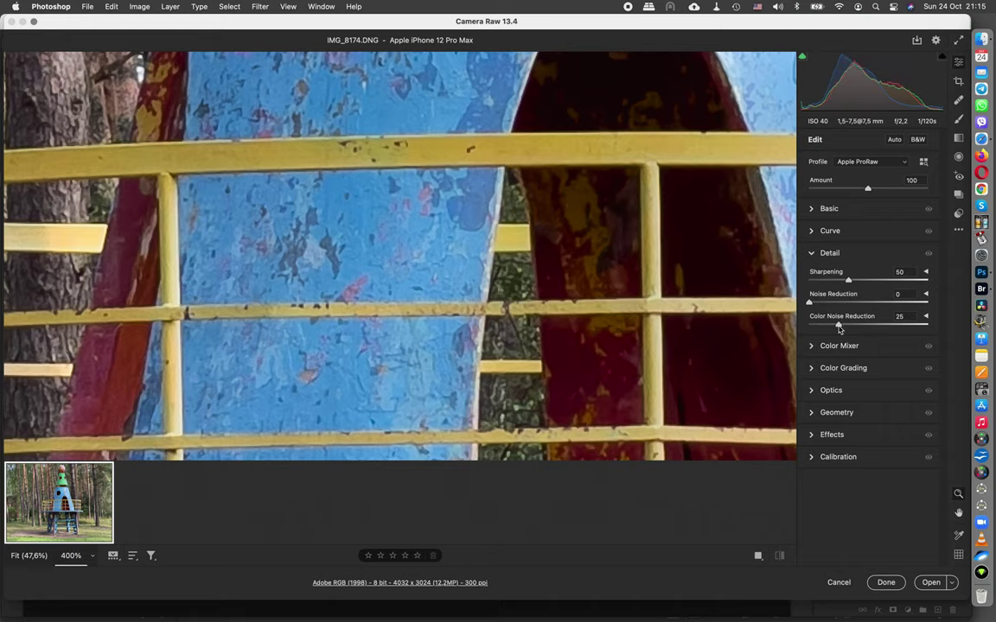
- Set Sharpening and Color Noise Reduction to 0 in Camera Raw's Detail panel
mouse_move(849, 281)
mouse_down()
mouse_move(770, 281)
mouse_move(942, 288)
mouse_up()
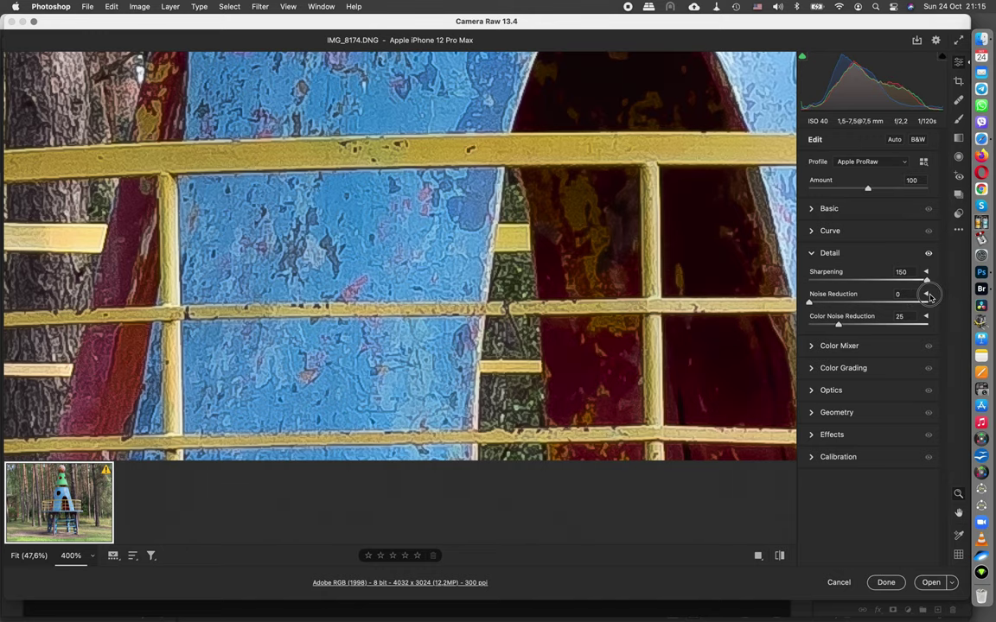
drag(926, 281, 778, 276)
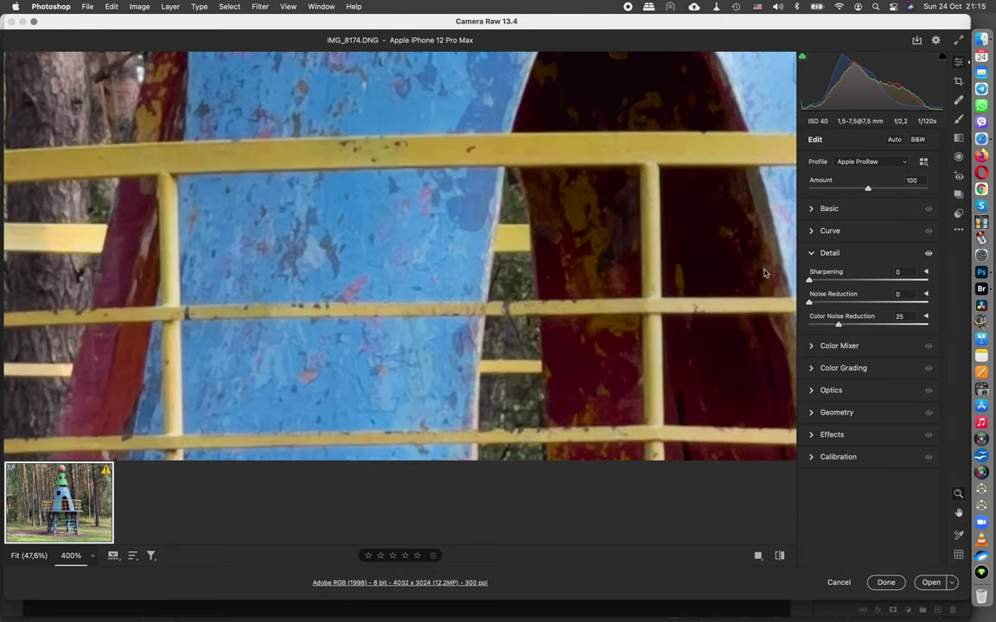
drag(838, 324, 693, 313)
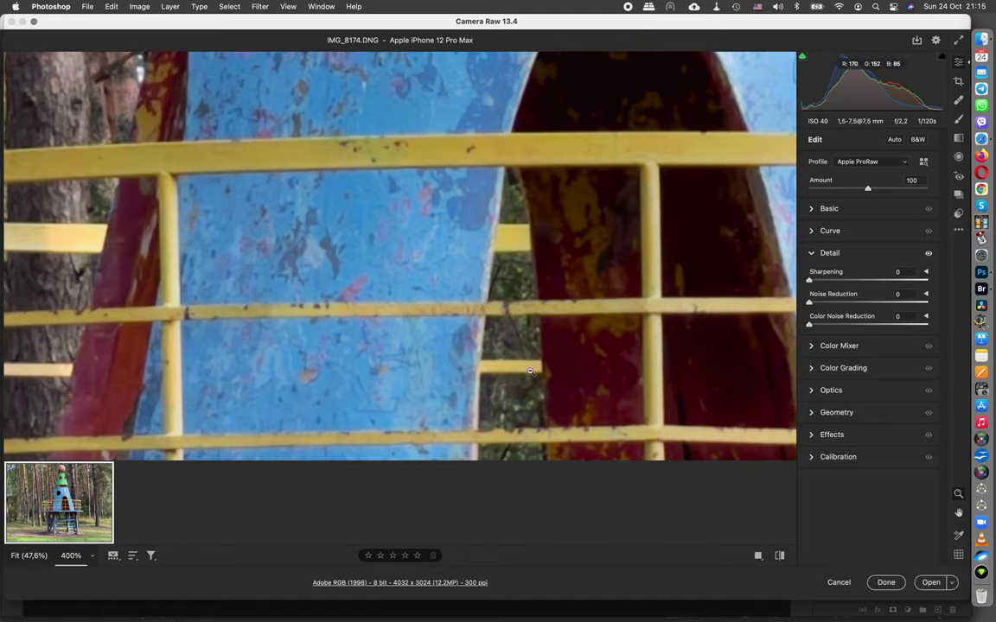
scroll(409, 109, up, 10)
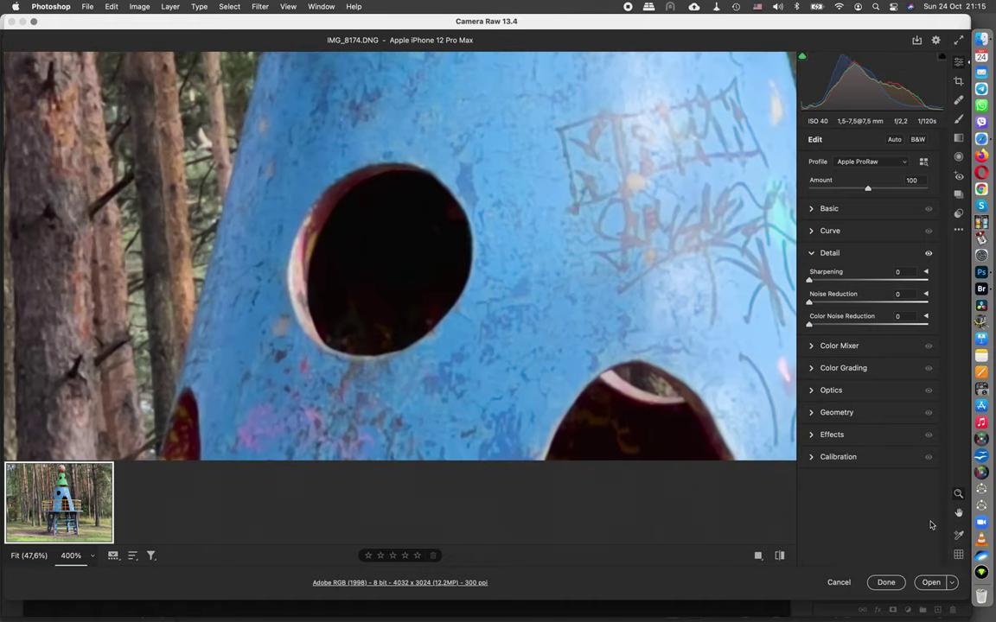
- Open the processed IMG_8174.DNG in Photoshop as a 4032 × 3024 px Background layer
click(931, 584)
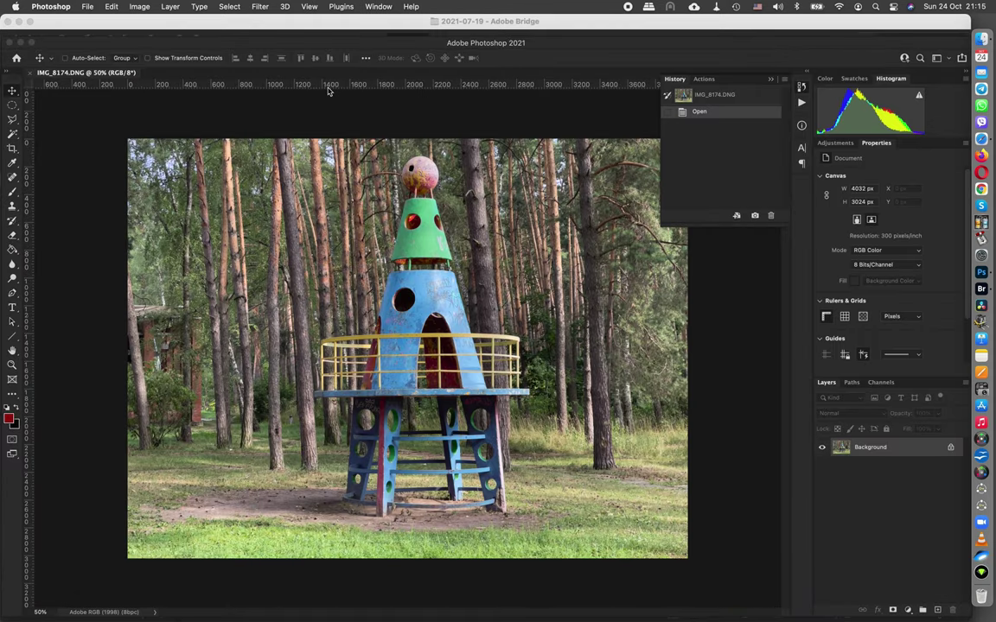
click(260, 7)
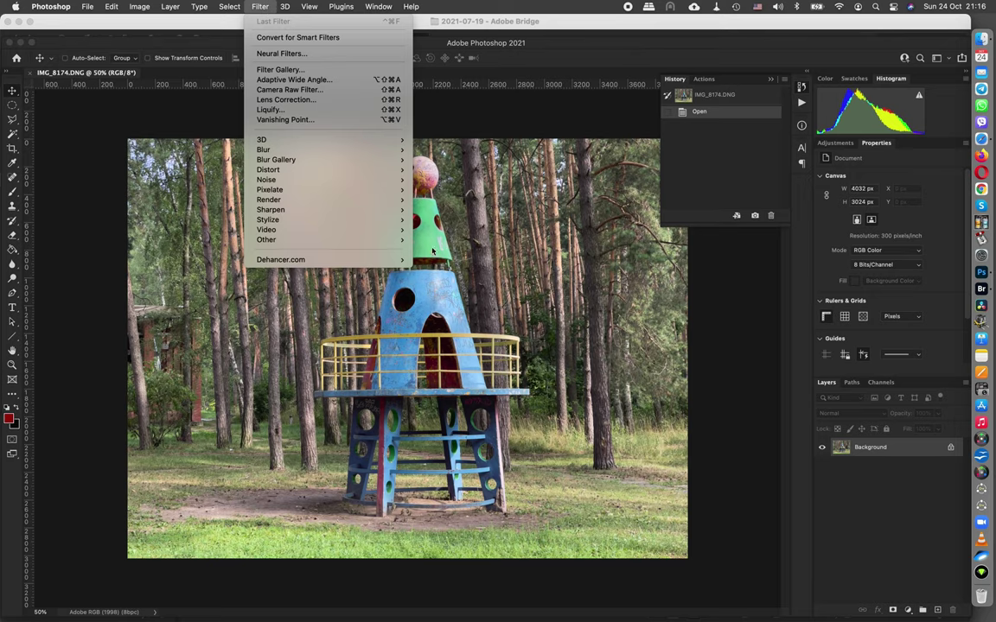
- Run Filter > Dehancer.com > Dehancer Film to launch Dehancer Photo on the photo
click(469, 260)
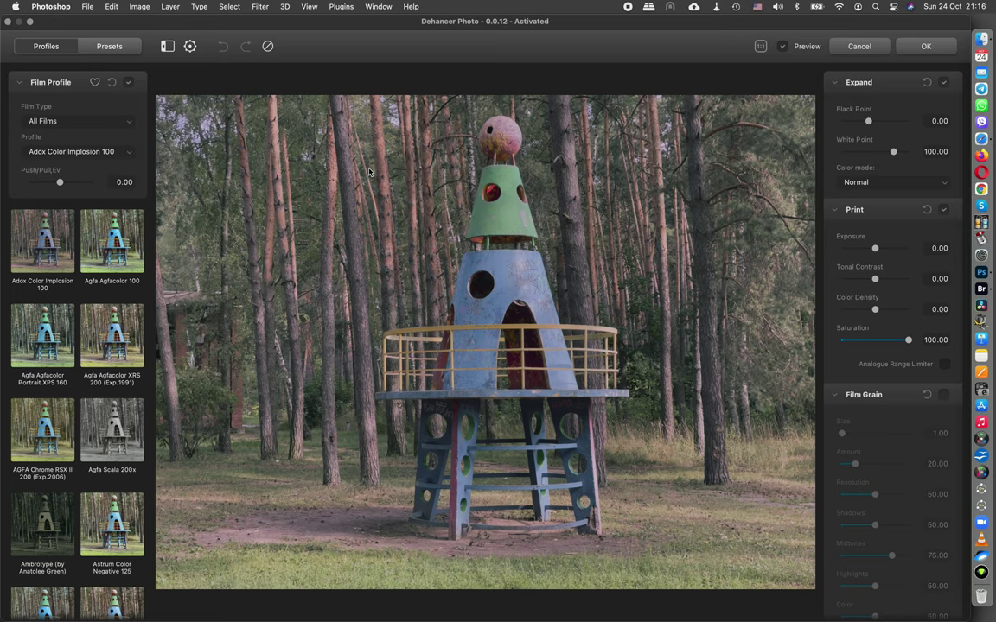
- Try Color Negative and Motion Picture film types, then set Film Type to Black & White
click(85, 122)
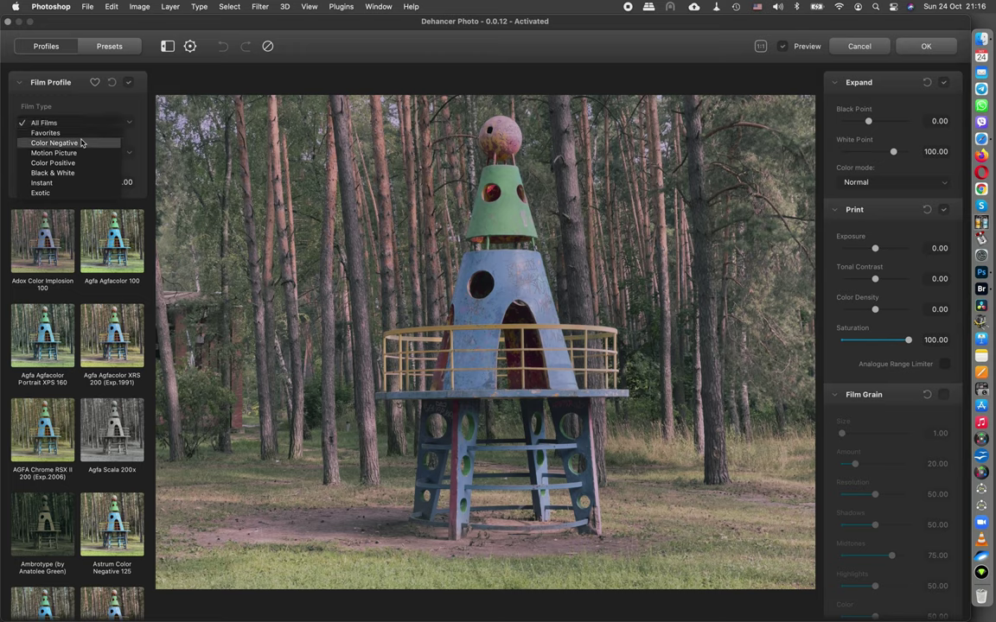
click(80, 143)
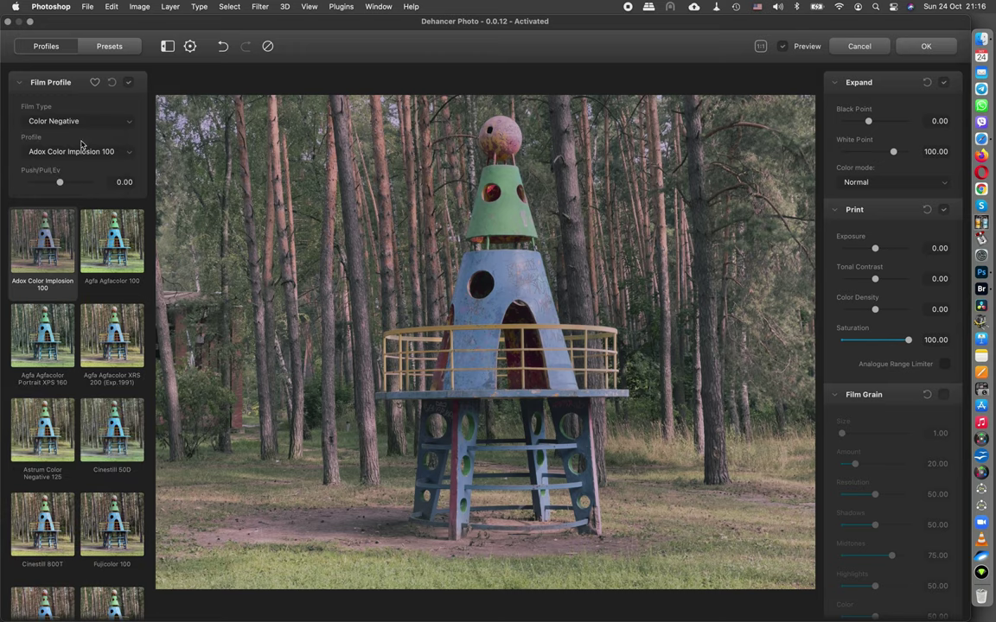
click(84, 122)
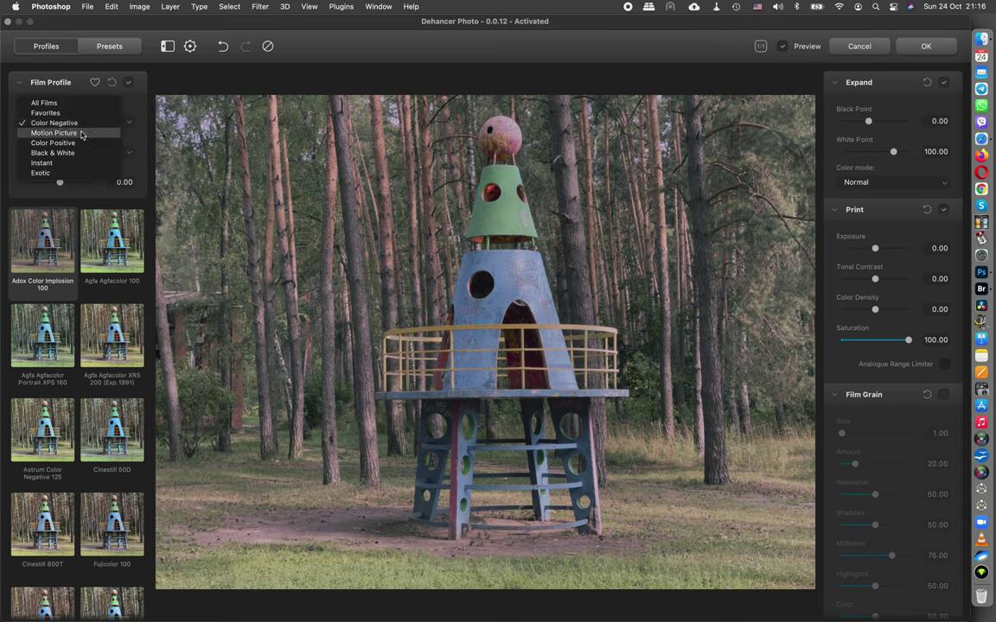
click(80, 133)
click(86, 126)
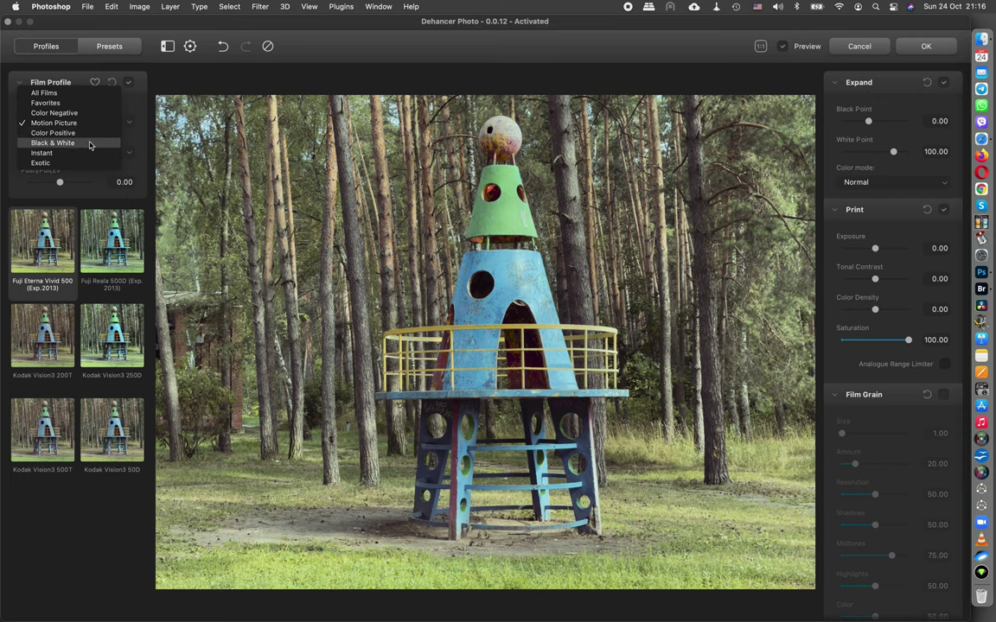
click(90, 145)
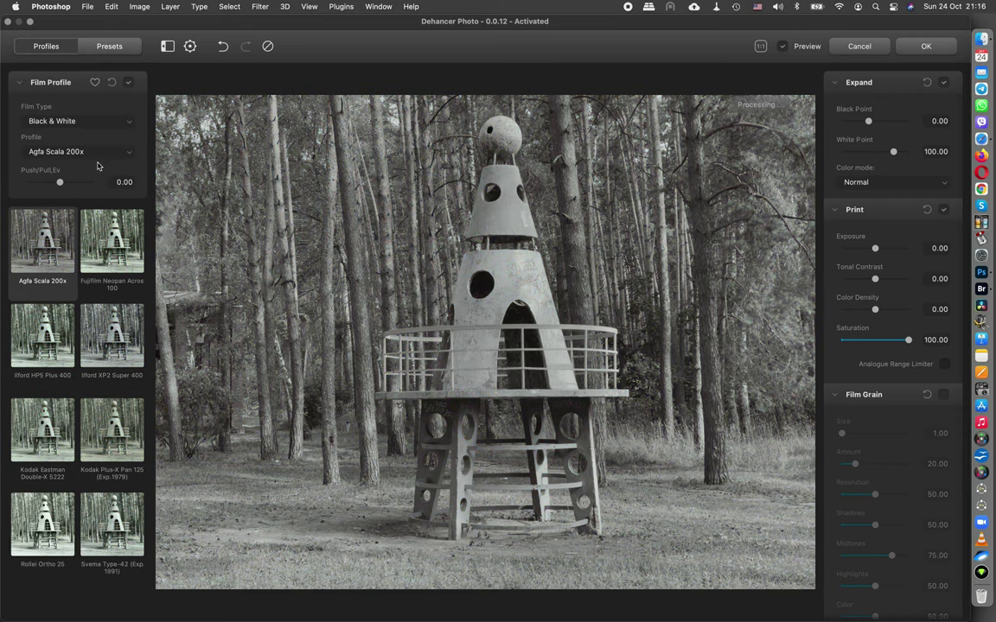
- Preview Ilford XP2 Super 400, Kodak Double-X 5222, Svema Type-42 and Rollei Ortho 25 profiles
click(113, 243)
click(106, 316)
click(47, 397)
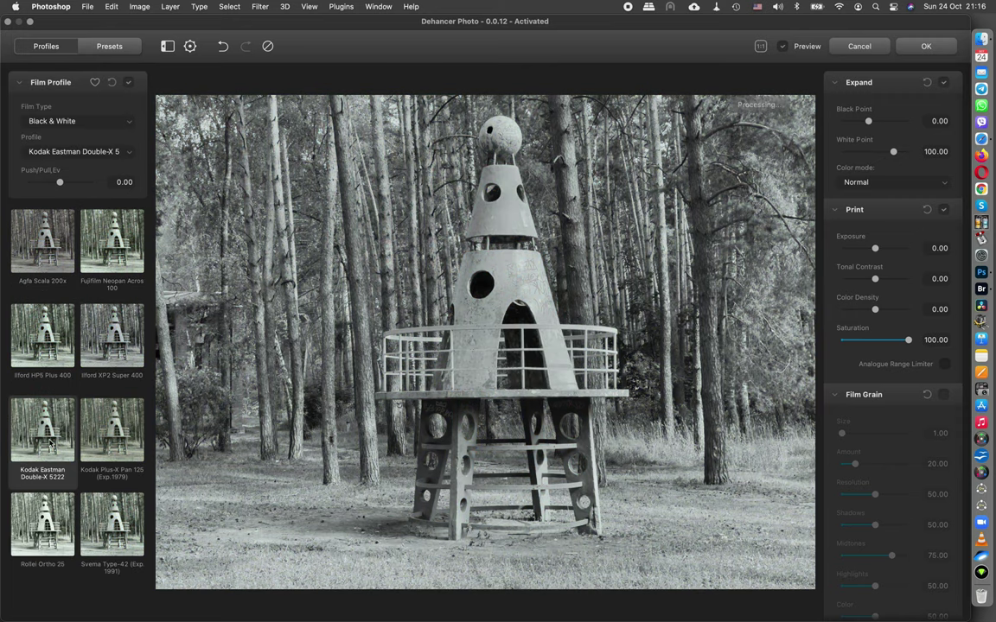
click(43, 365)
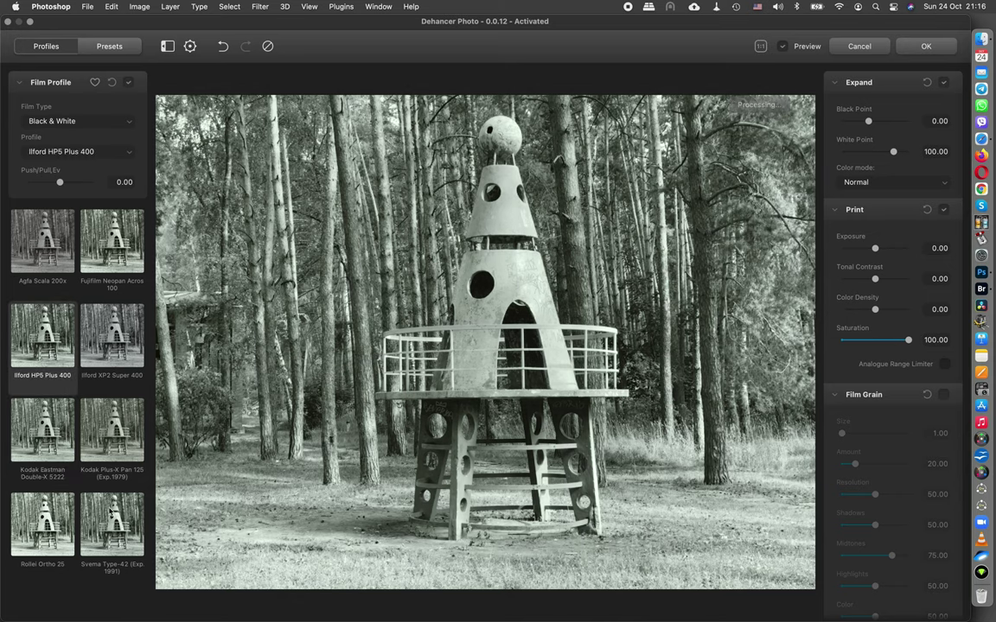
click(110, 514)
click(43, 510)
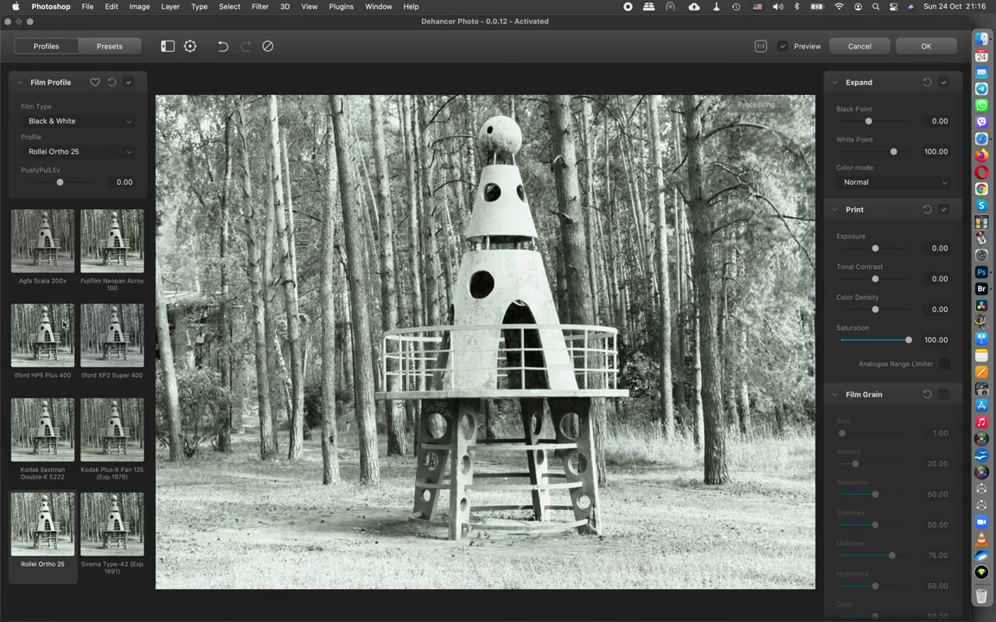
click(60, 320)
- Compare Neopan Acros 100, Agfa Scala 200x and XP2, settling on Ilford HP5 Plus 400
click(112, 222)
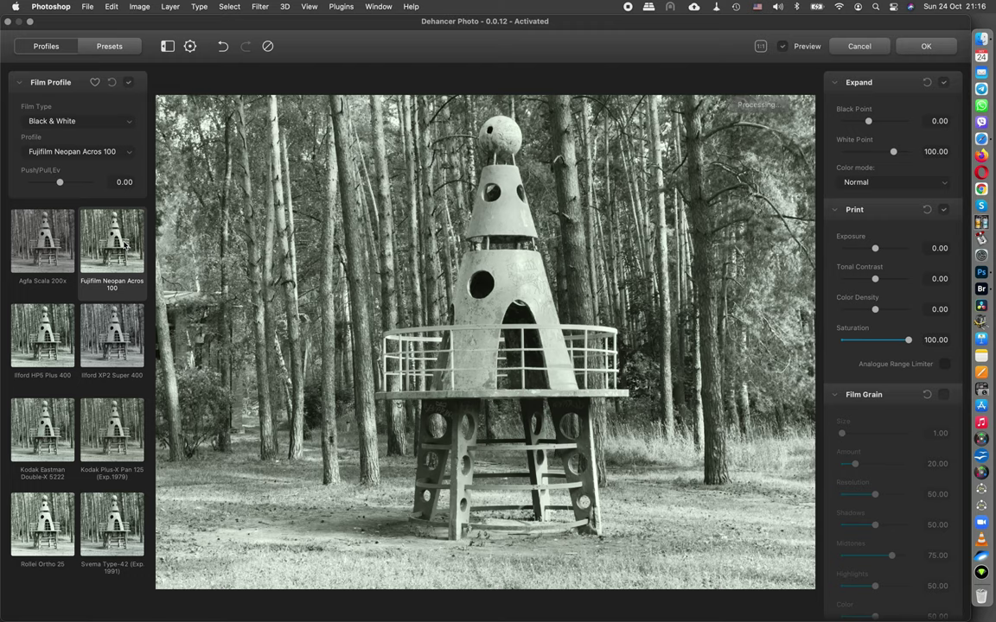
click(53, 220)
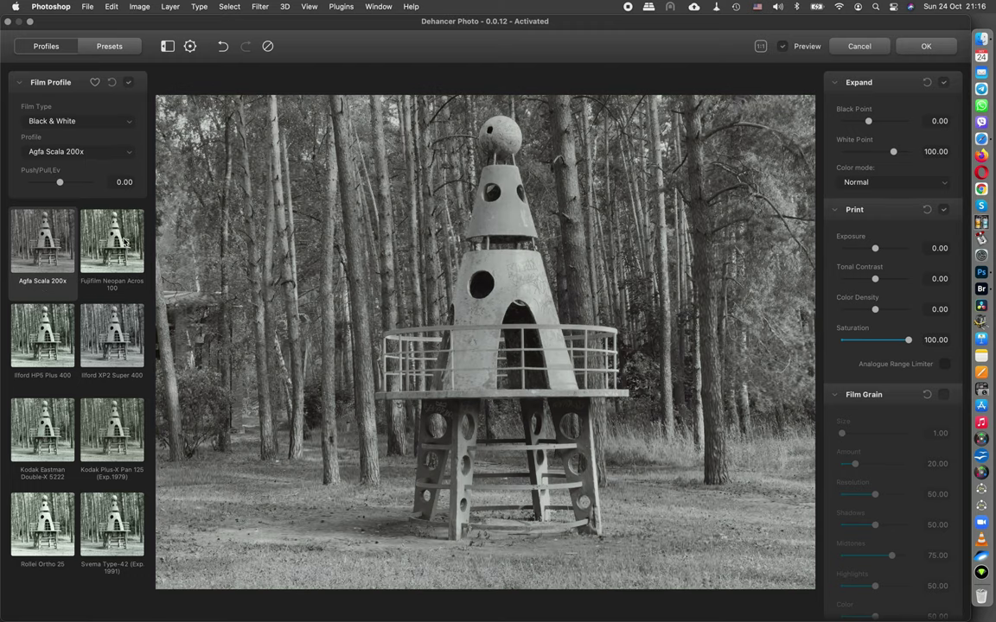
click(121, 242)
click(103, 309)
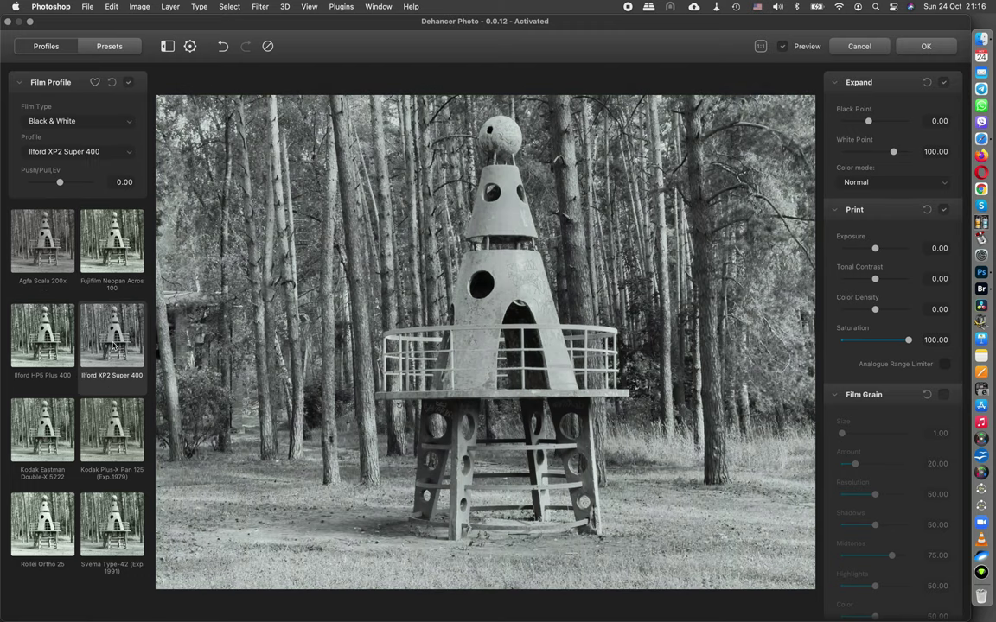
click(69, 309)
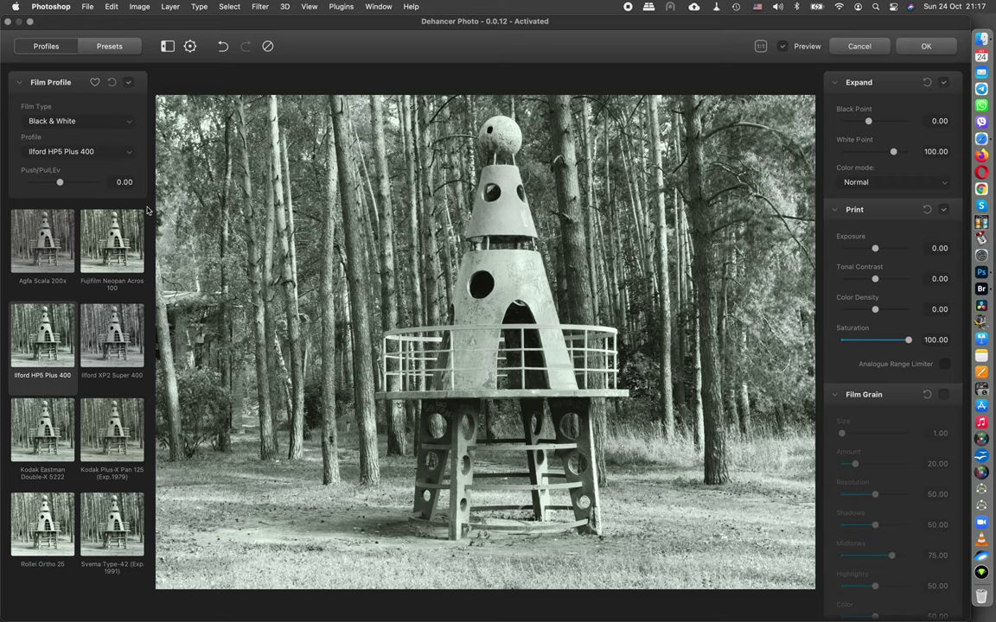
click(77, 114)
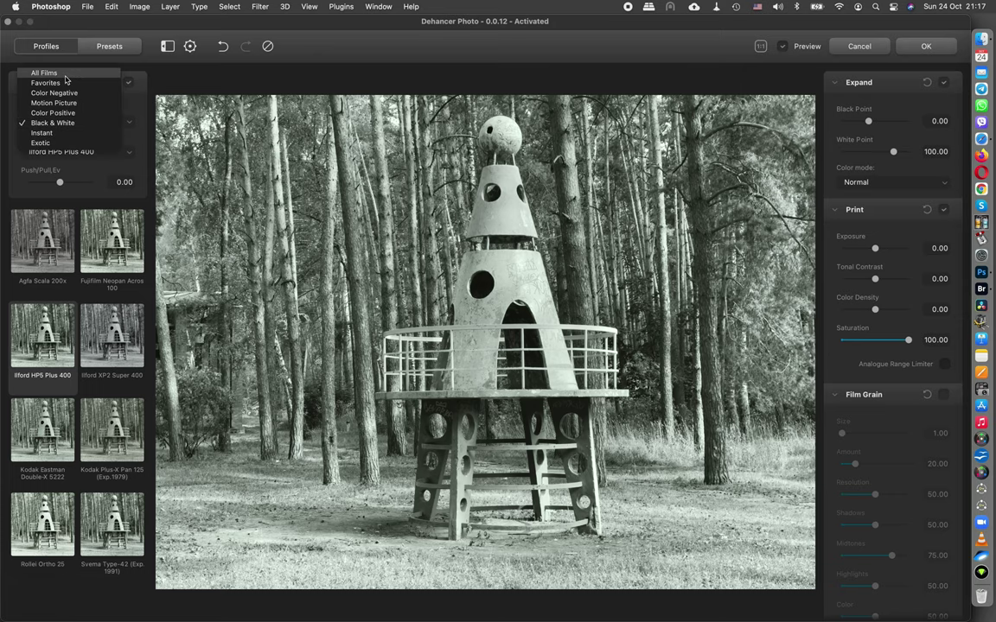
- Show all film types, apply Agfa Agfacolor XRS 200 (Exp.1991) and mark it as a favourite
click(65, 74)
click(58, 313)
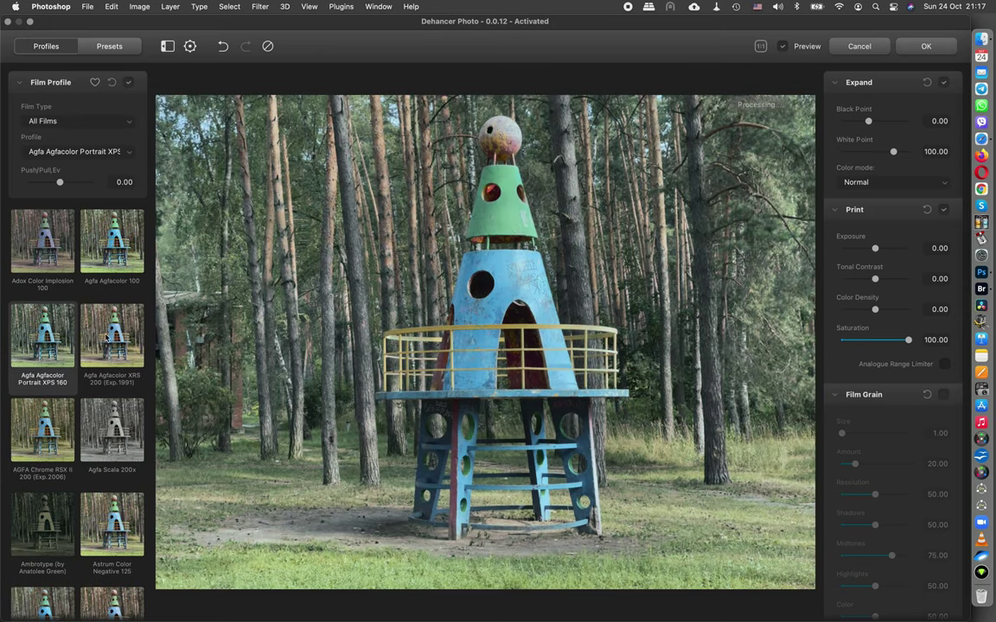
click(108, 339)
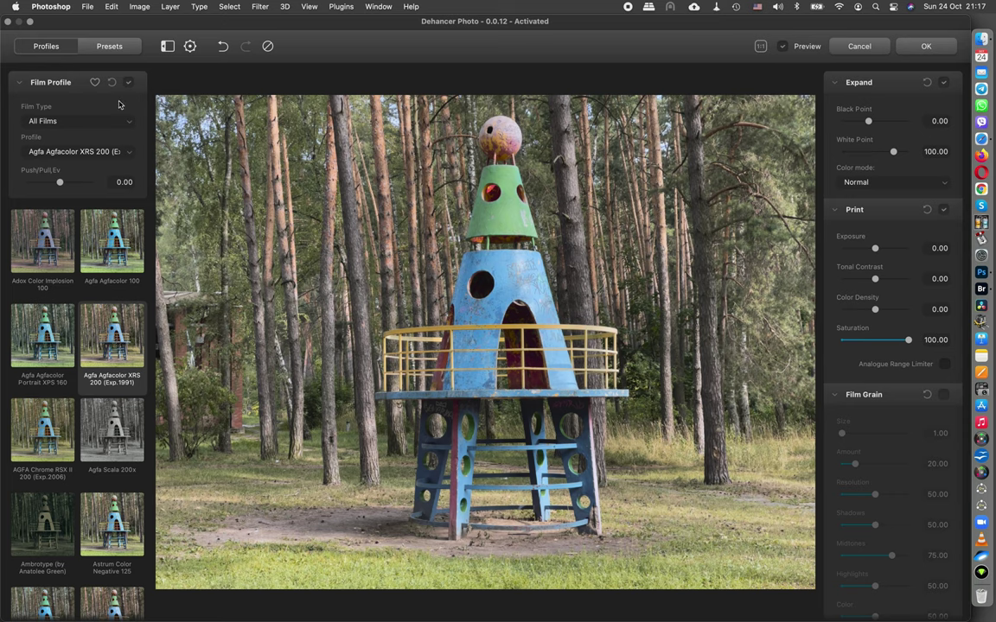
click(95, 84)
- Filter the film list to Favorites, then switch it back to All Films
click(73, 122)
click(52, 132)
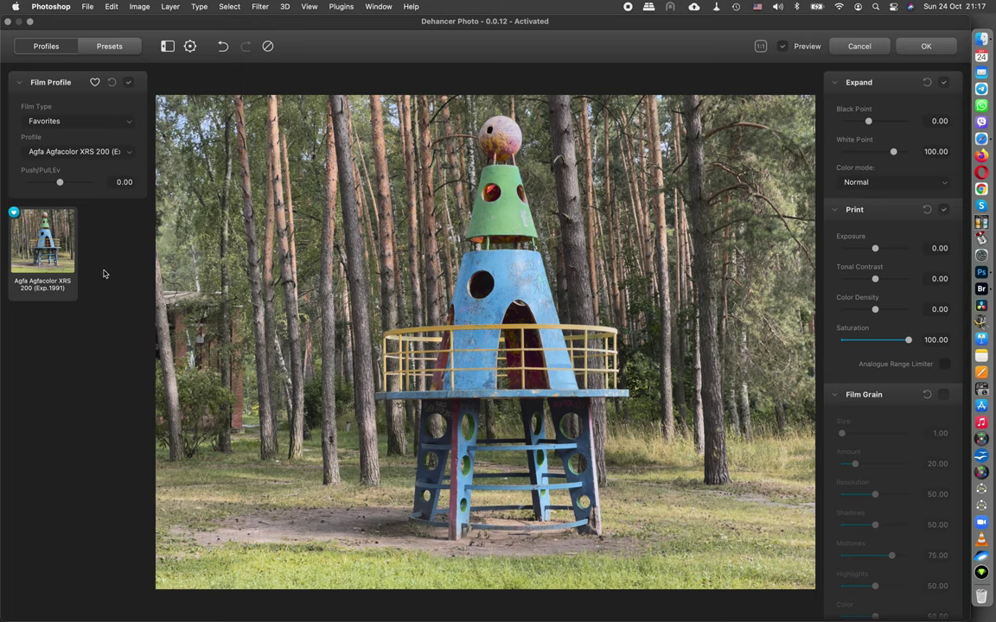
click(81, 121)
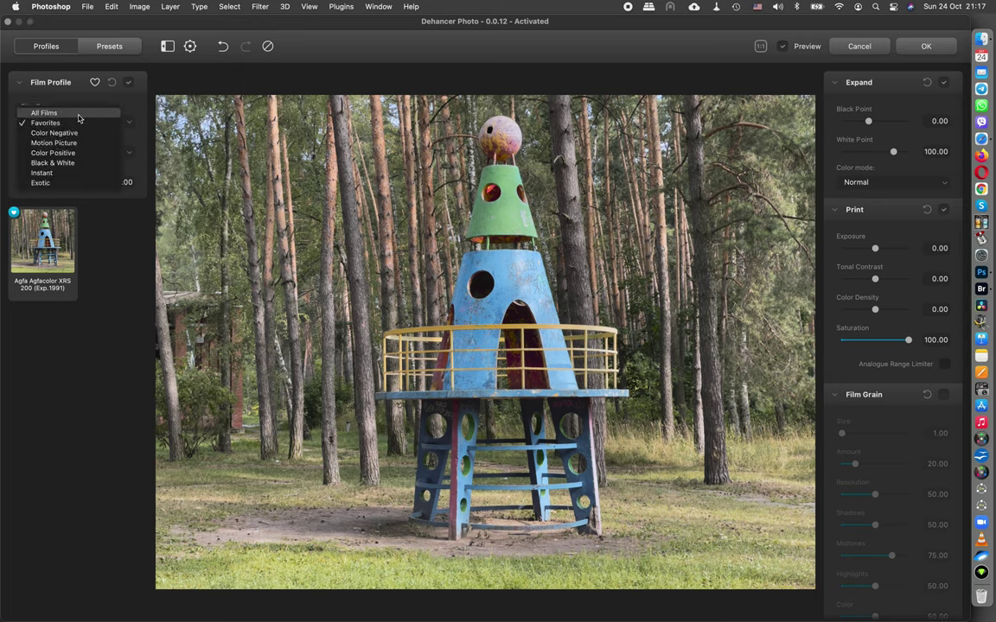
click(76, 113)
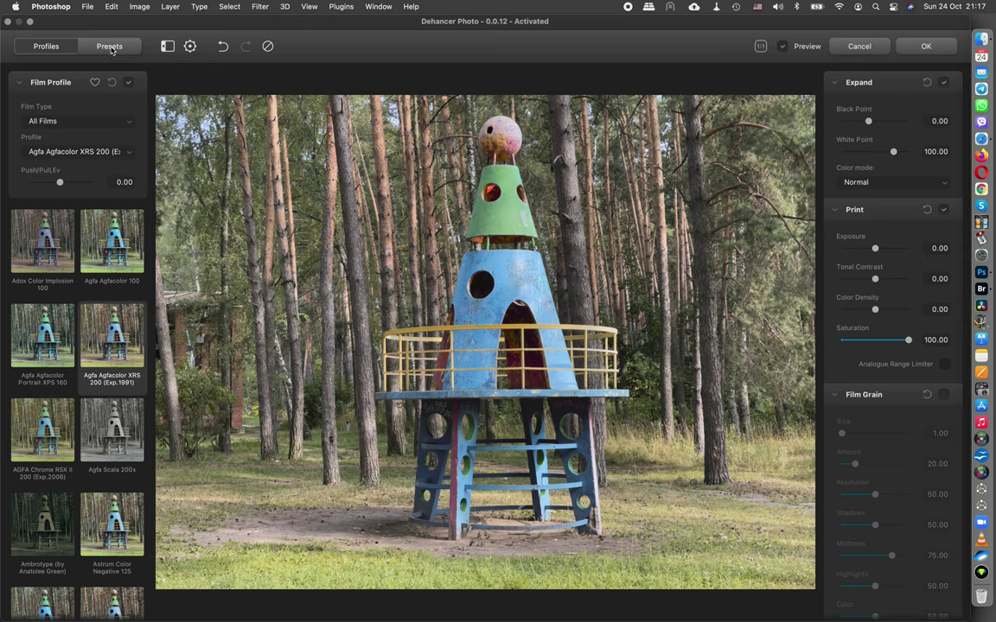
- Glance at Presets, then apply the AGFA Chrome RSX II 200 (Exp.2006) film profile
click(109, 46)
click(48, 46)
click(47, 398)
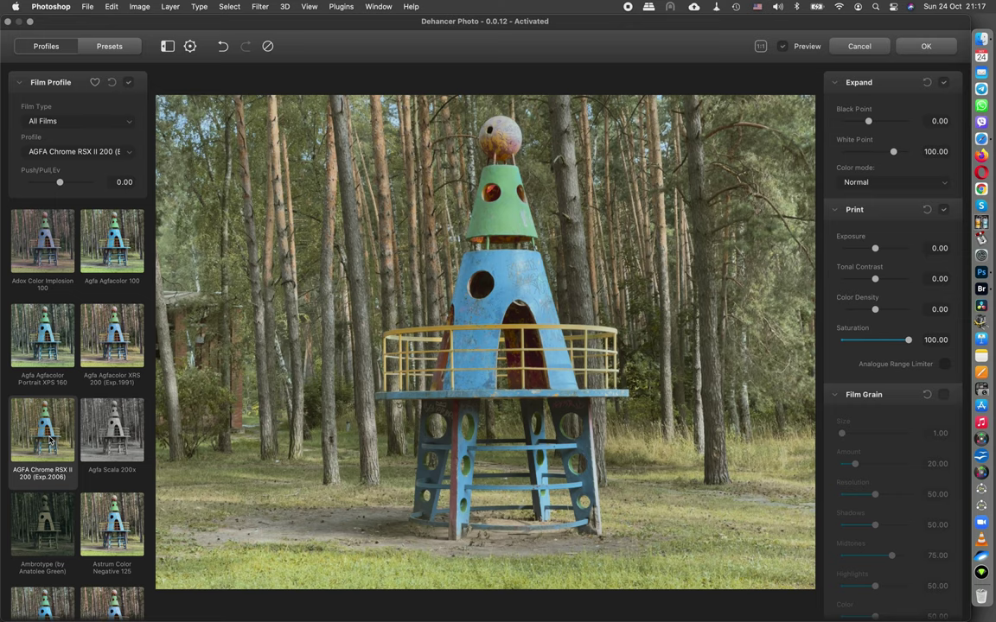
- Scroll through the profile list and check the Presets tab before returning to Profiles
scroll(922, 105, down, 4)
scroll(922, 108, down, 2)
scroll(922, 109, down, 3)
scroll(922, 109, down, 4)
scroll(921, 109, down, 6)
scroll(922, 109, up, 1)
scroll(919, 109, up, 10)
scroll(915, 108, up, 5)
click(108, 46)
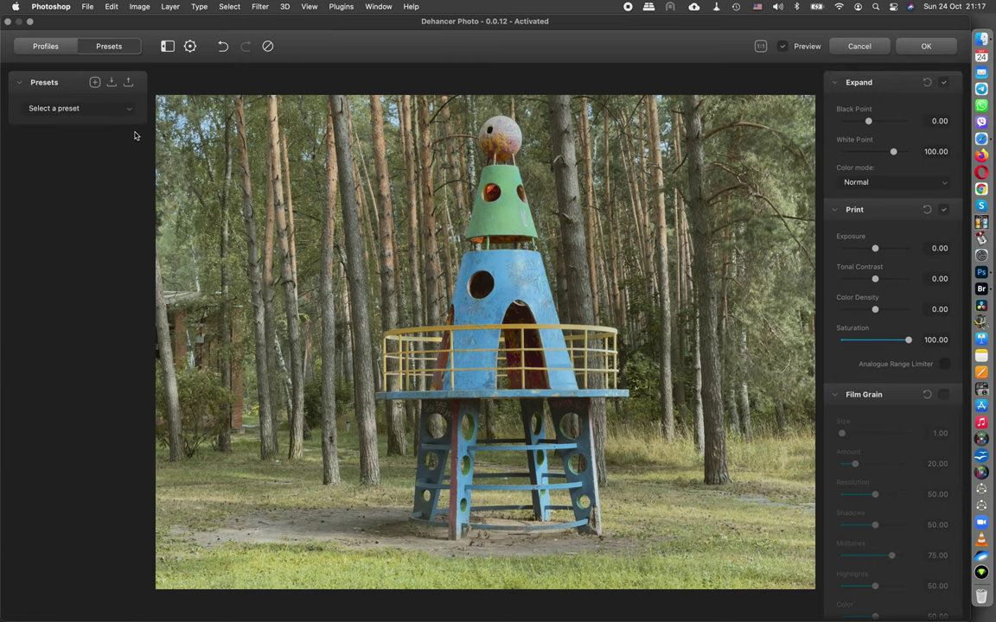
click(53, 49)
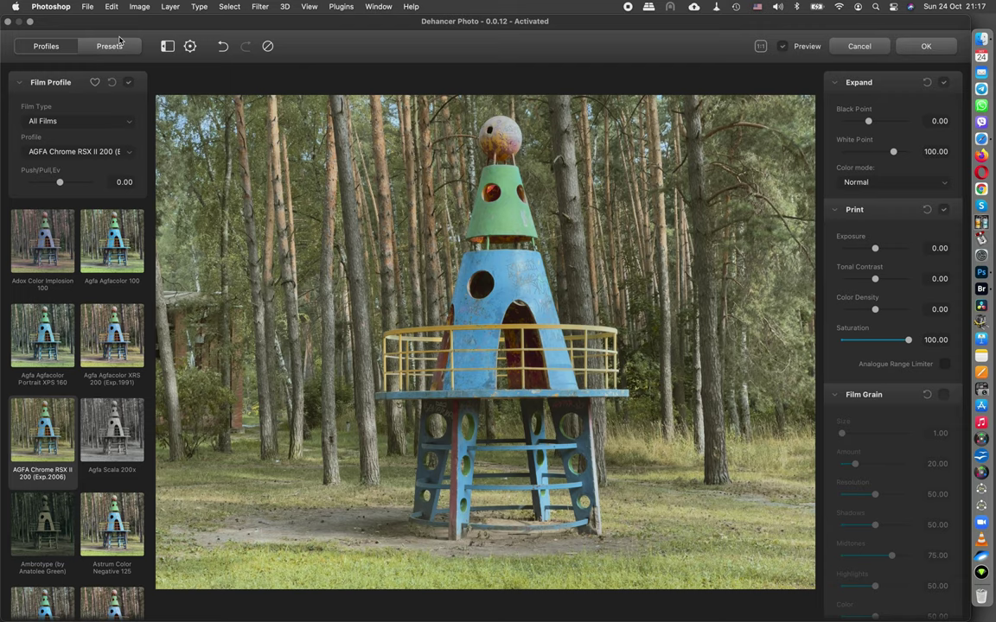
- Apply the black-and-white Agfa Scala 200x profile and preview it with the sidebar hidden
click(168, 47)
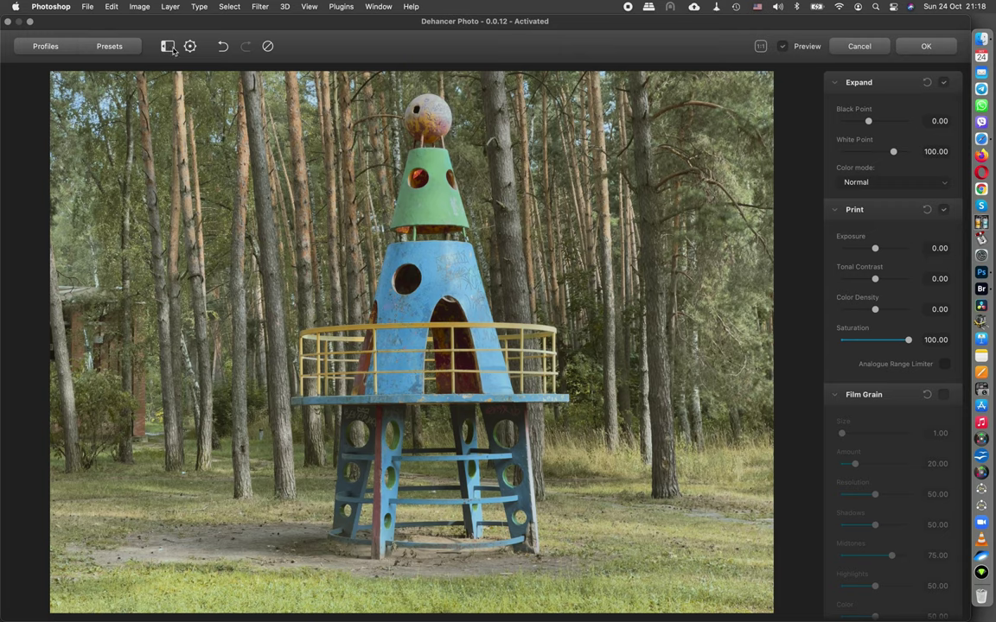
click(168, 47)
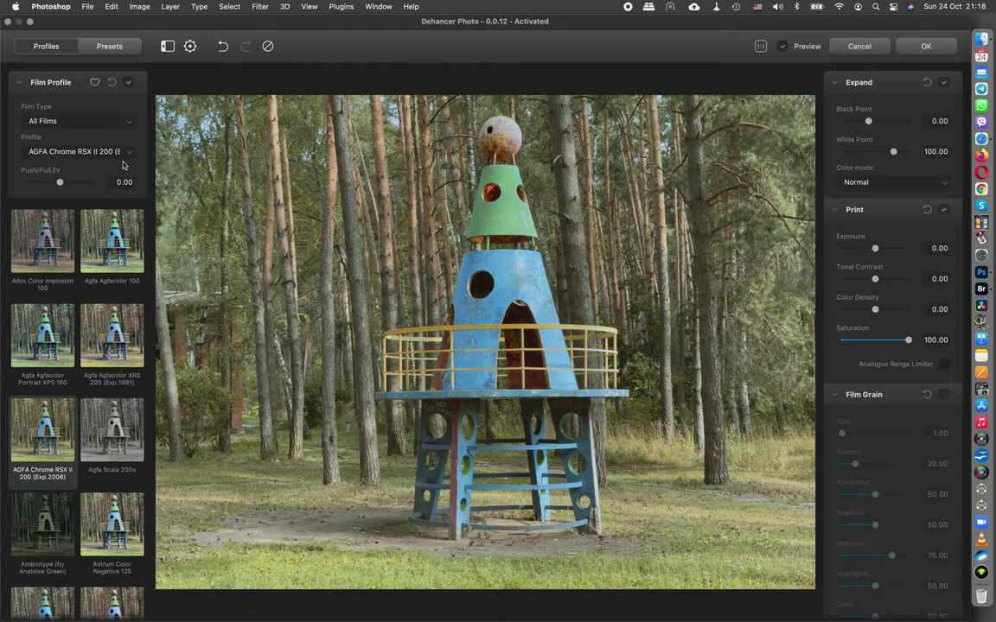
click(104, 415)
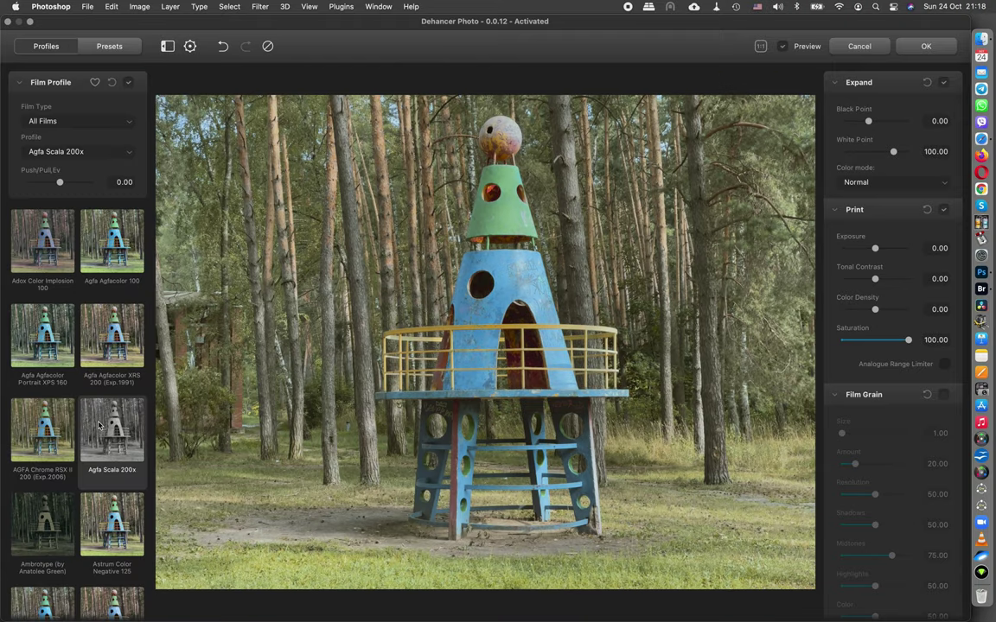
click(168, 46)
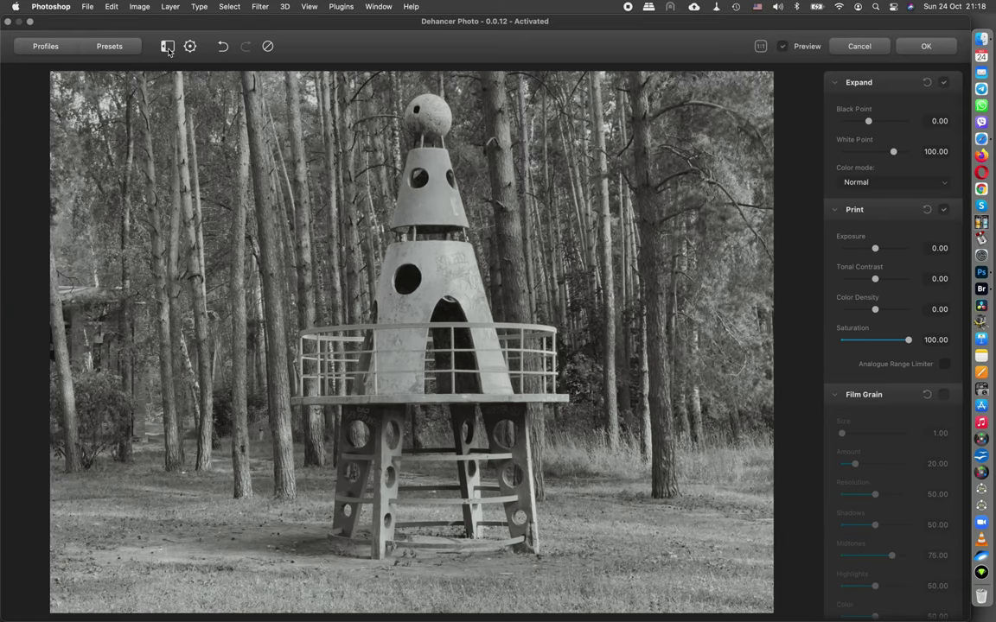
scroll(894, 147, down, 5)
scroll(894, 147, up, 5)
- Reset the look to the default Adox Color Implosion 100 and open the plugin settings
click(168, 47)
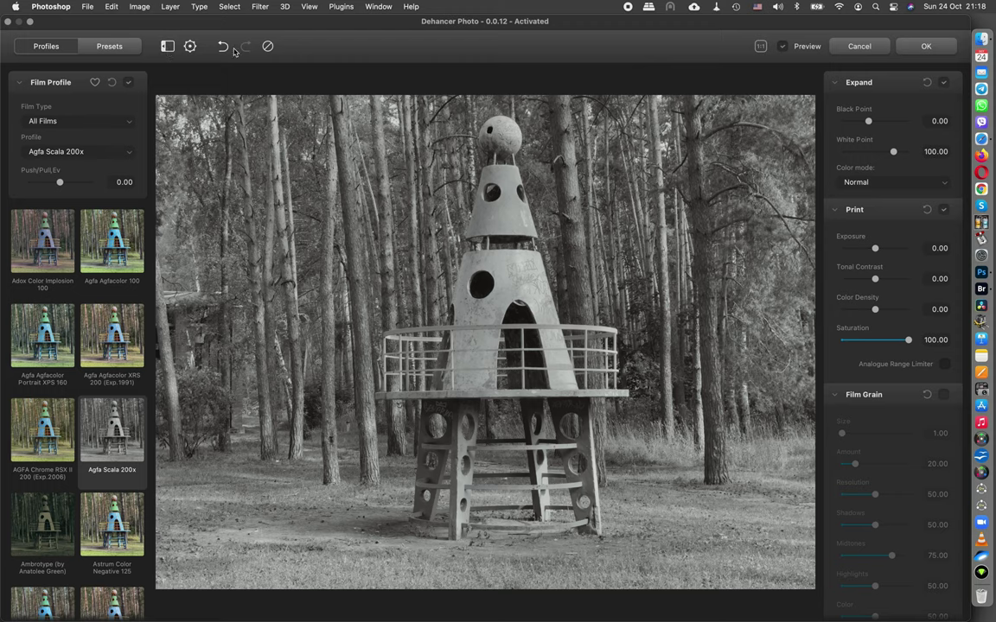
click(268, 50)
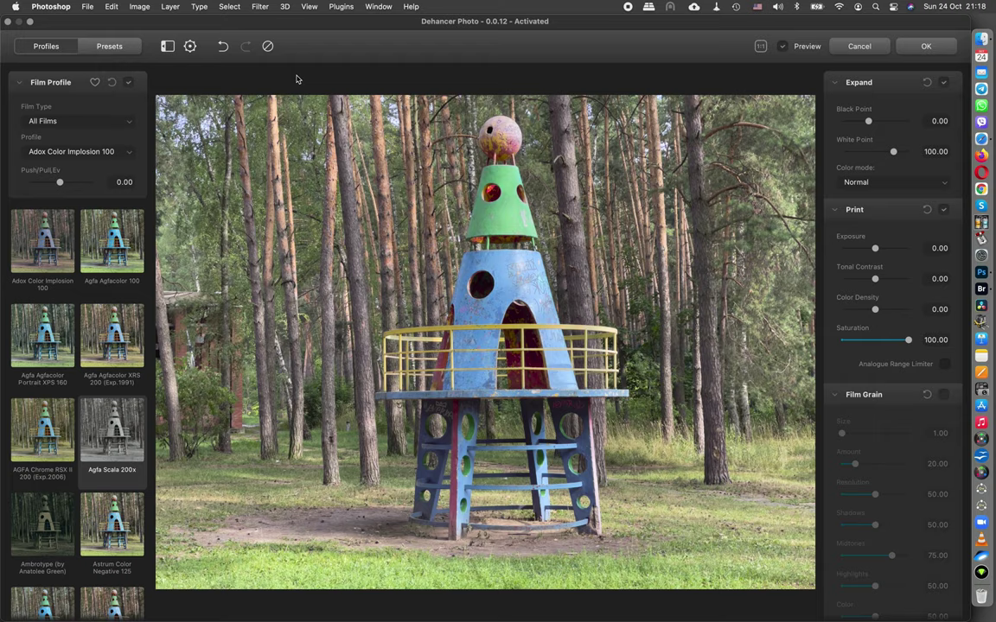
click(190, 47)
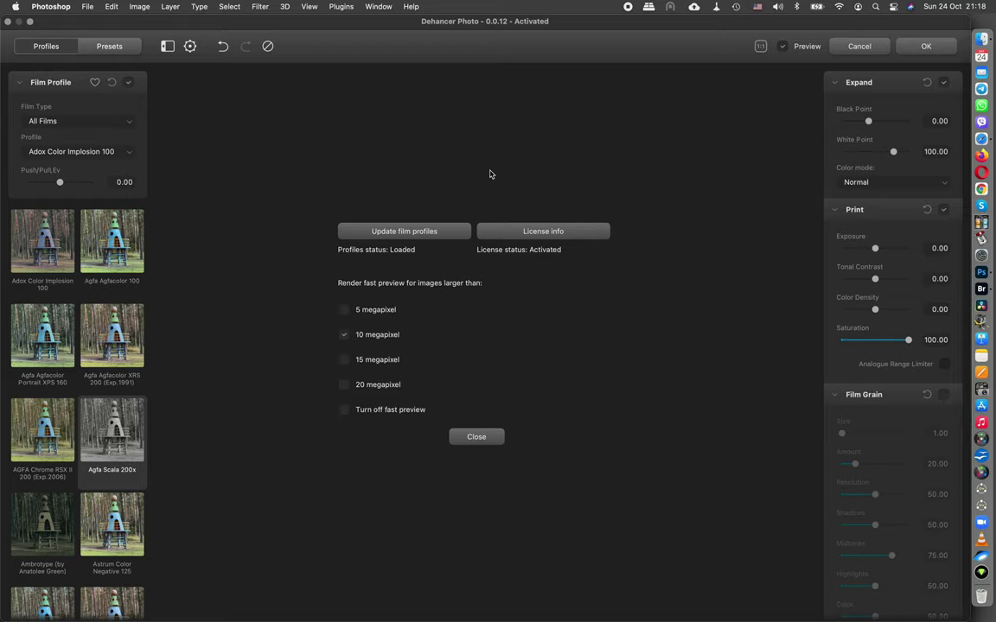
- Run the film-profile update until 62 films and 38 cameras verify at 100%, then confirm
click(404, 234)
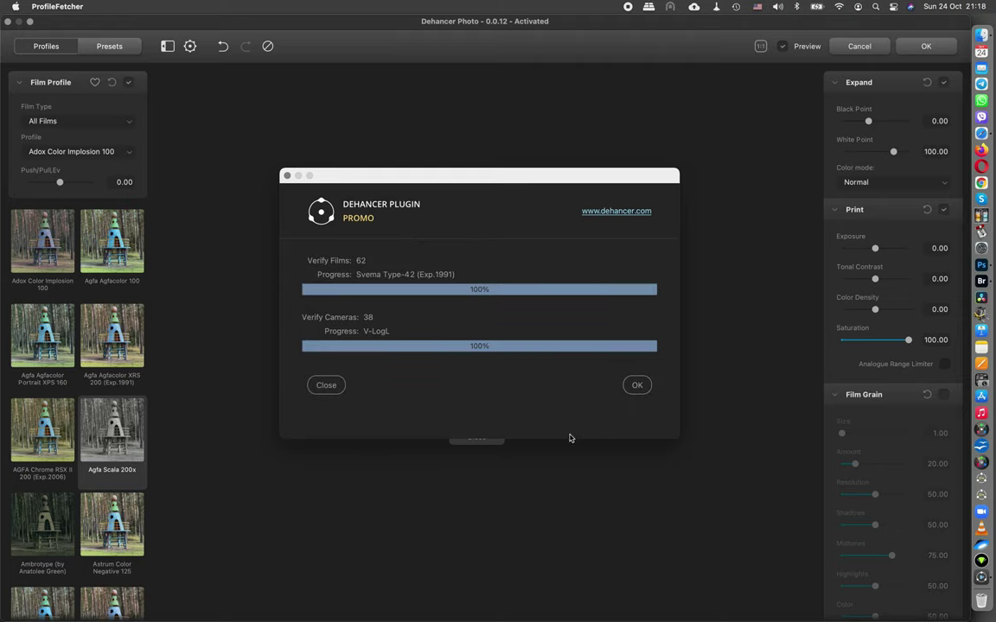
click(636, 384)
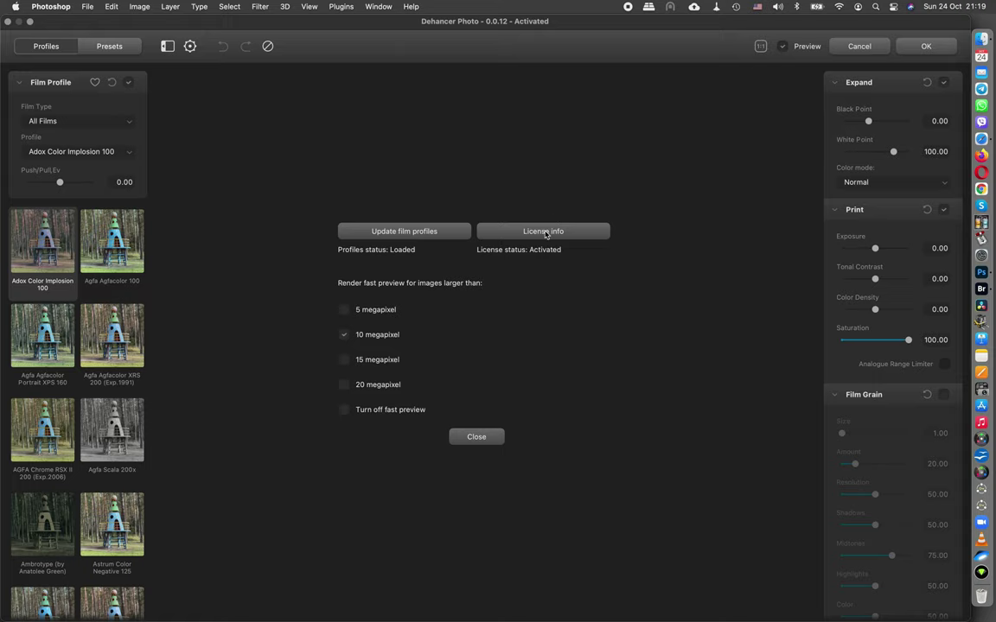
- View and close the licence info, then close the settings to return to the rocket photo
click(545, 231)
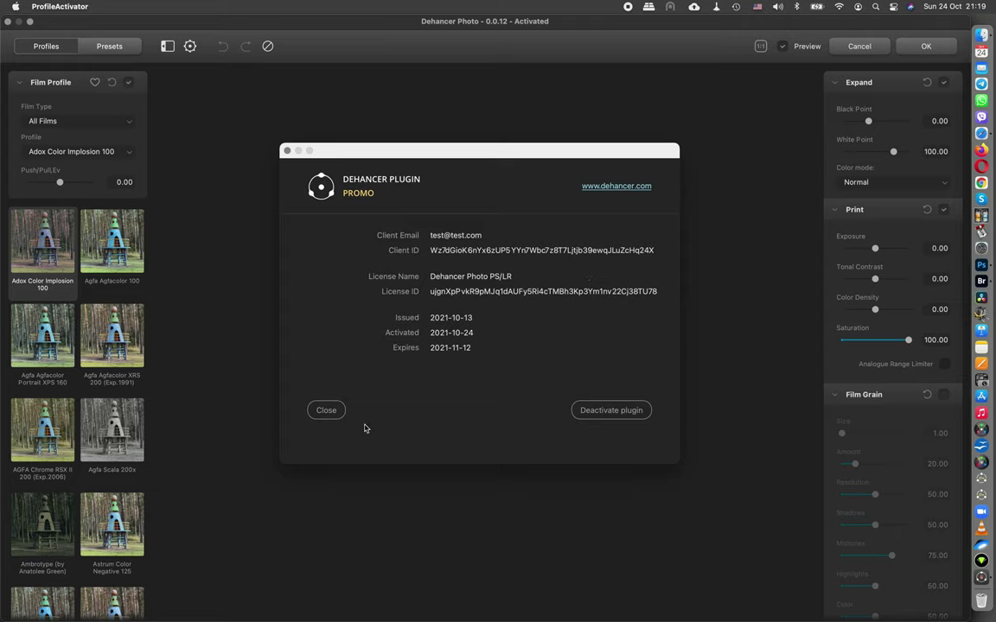
click(326, 410)
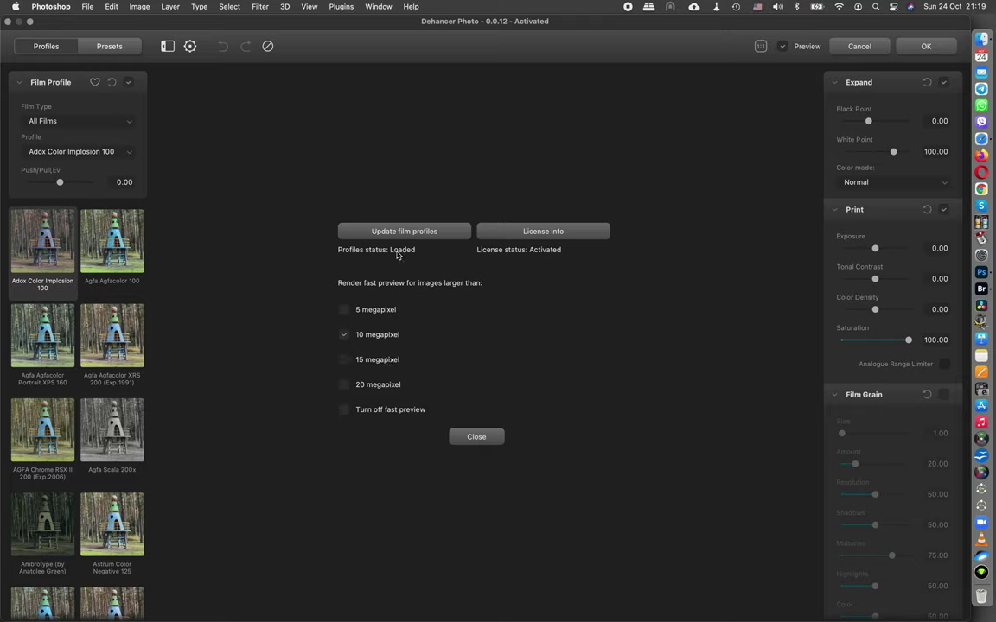
click(487, 440)
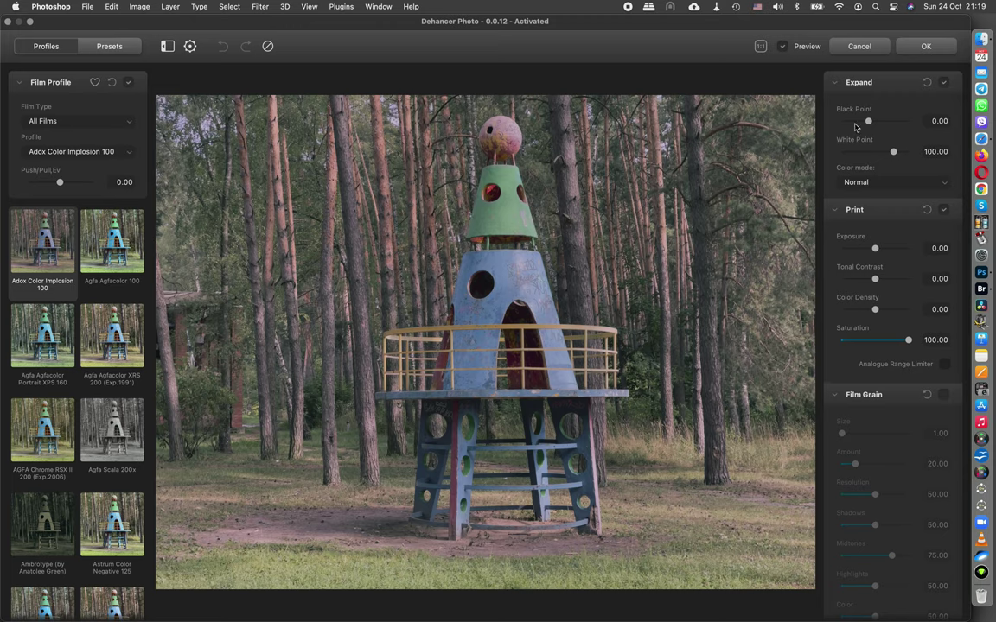
- Scroll through the adjustment panels and profile list down to the Fuji film entries
scroll(855, 127, down, 1)
scroll(854, 127, down, 1)
scroll(855, 127, down, 1)
scroll(855, 127, down, 1)
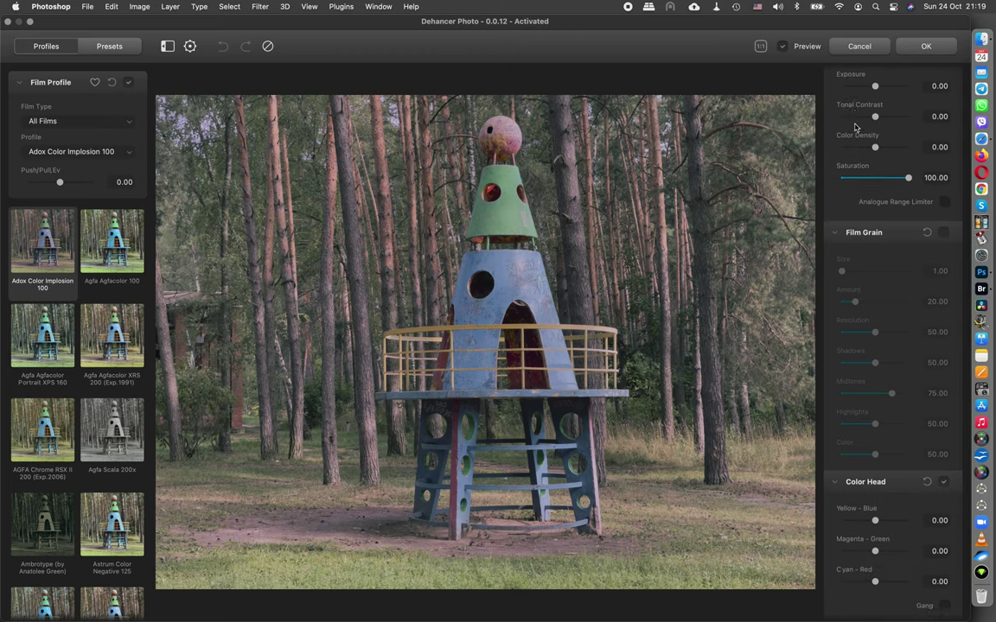
scroll(855, 127, down, 2)
scroll(855, 128, up, 5)
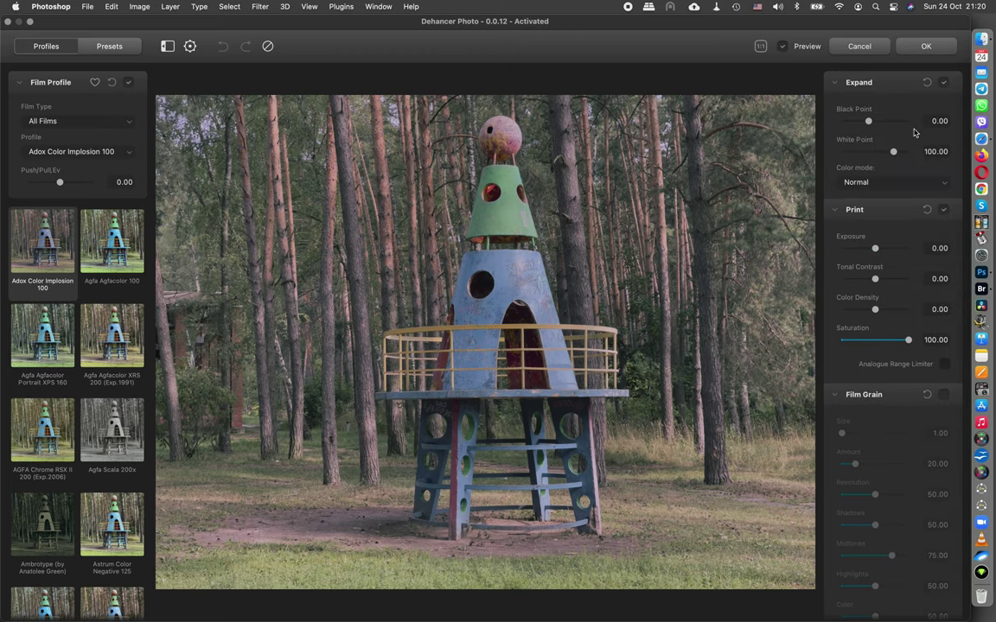
scroll(914, 132, down, 4)
scroll(915, 132, down, 4)
scroll(914, 132, down, 4)
scroll(914, 132, down, 3)
scroll(914, 132, up, 4)
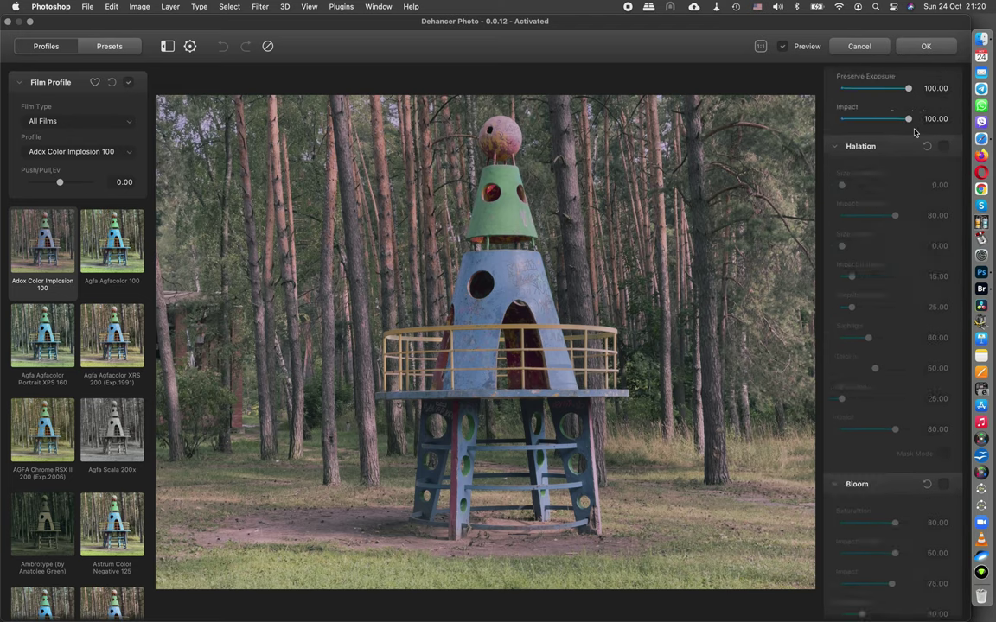
scroll(915, 133, up, 10)
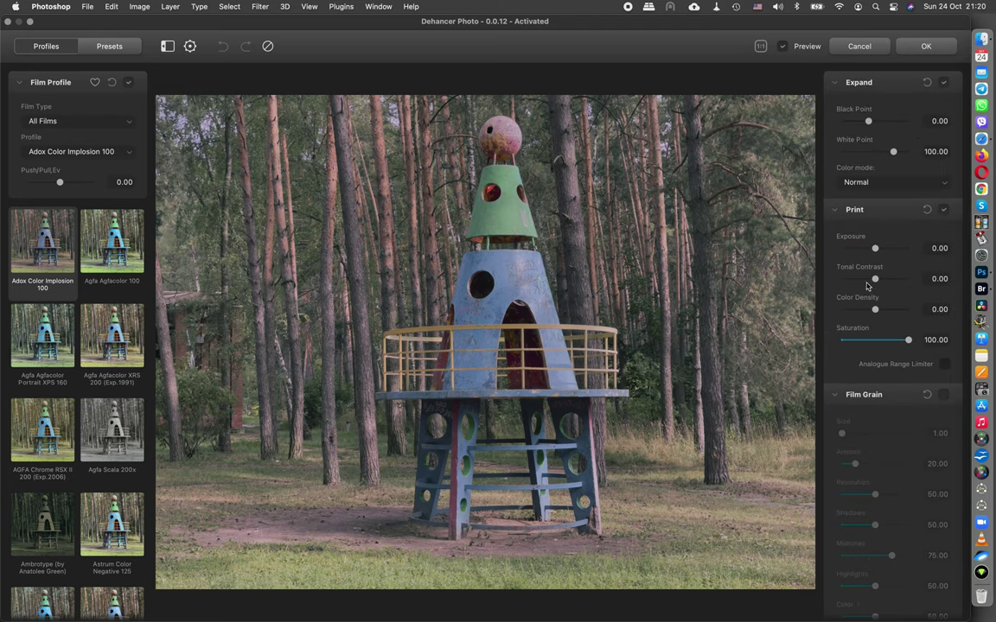
scroll(74, 356, down, 3)
scroll(78, 394, down, 3)
scroll(79, 394, down, 2)
- Apply Fuji Reala 500D, try Fujichrome Provia 100F, then scroll back up to the Agfa films
click(99, 301)
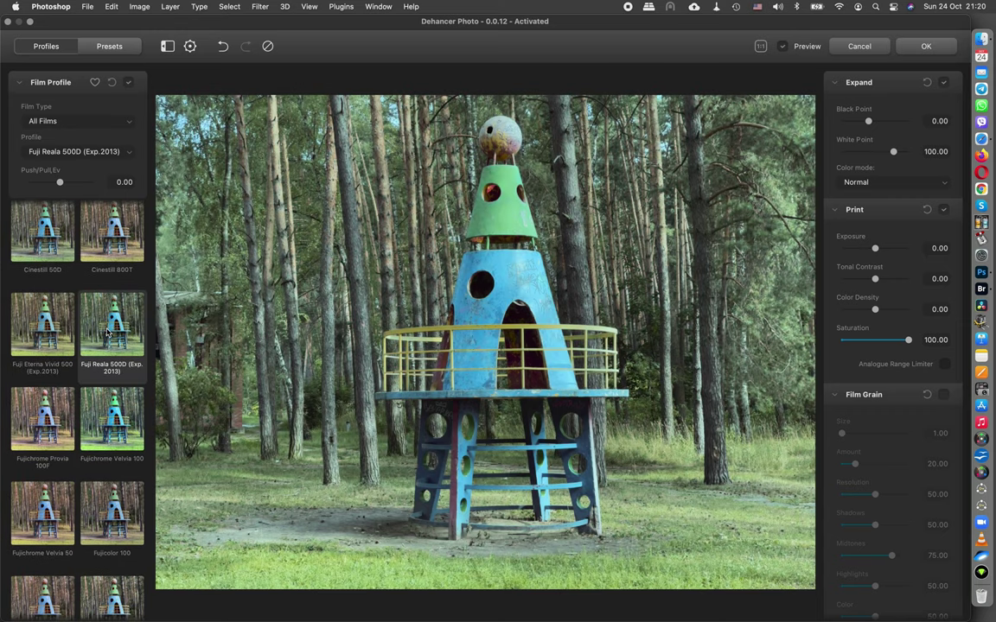
click(46, 422)
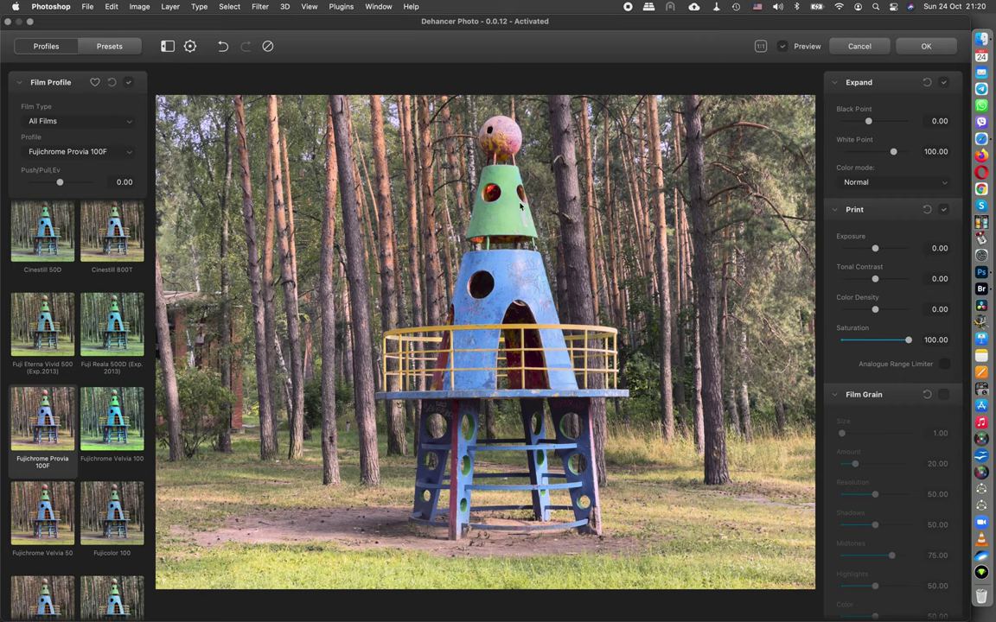
scroll(104, 326, down, 3)
scroll(104, 327, up, 3)
scroll(104, 327, up, 4)
scroll(104, 327, up, 4)
scroll(103, 327, up, 3)
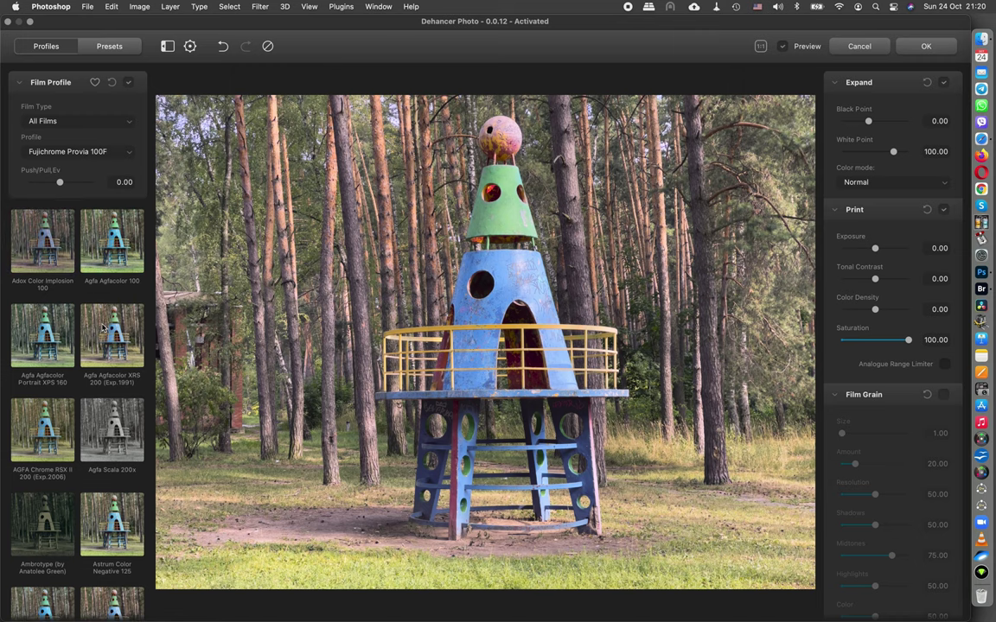
- Try the Agfa looks: Agfacolor XRS 200, Portrait XPS 160, Scala 200x and Chrome RSX II 200
click(102, 326)
click(52, 347)
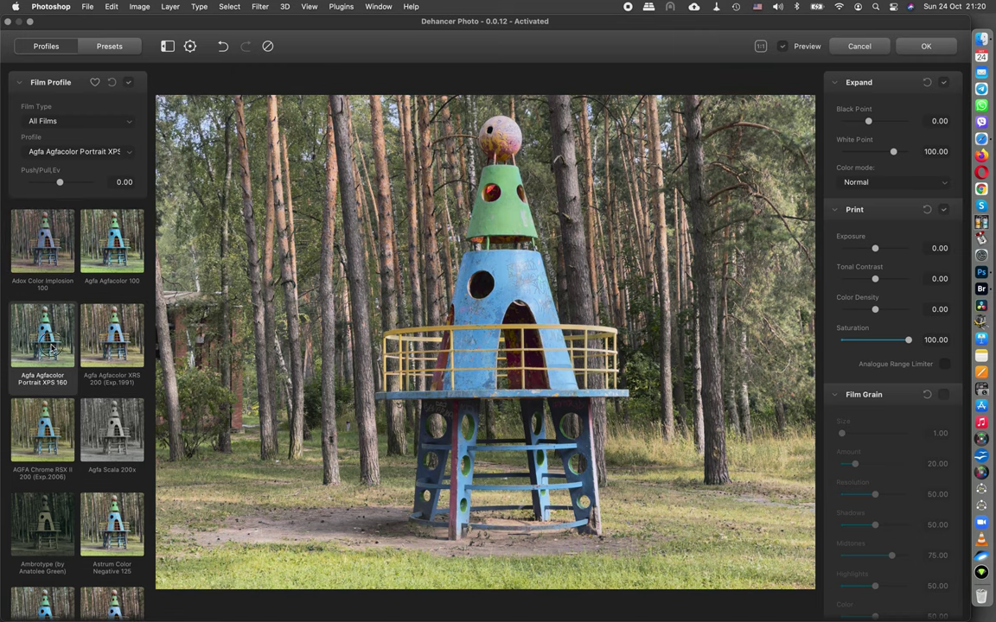
click(110, 432)
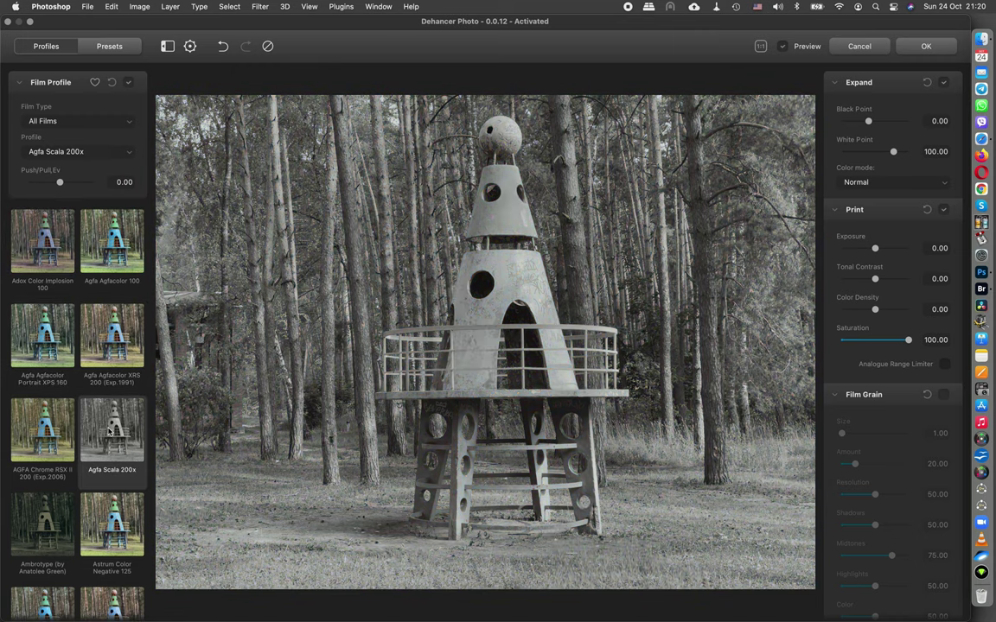
click(55, 400)
click(59, 323)
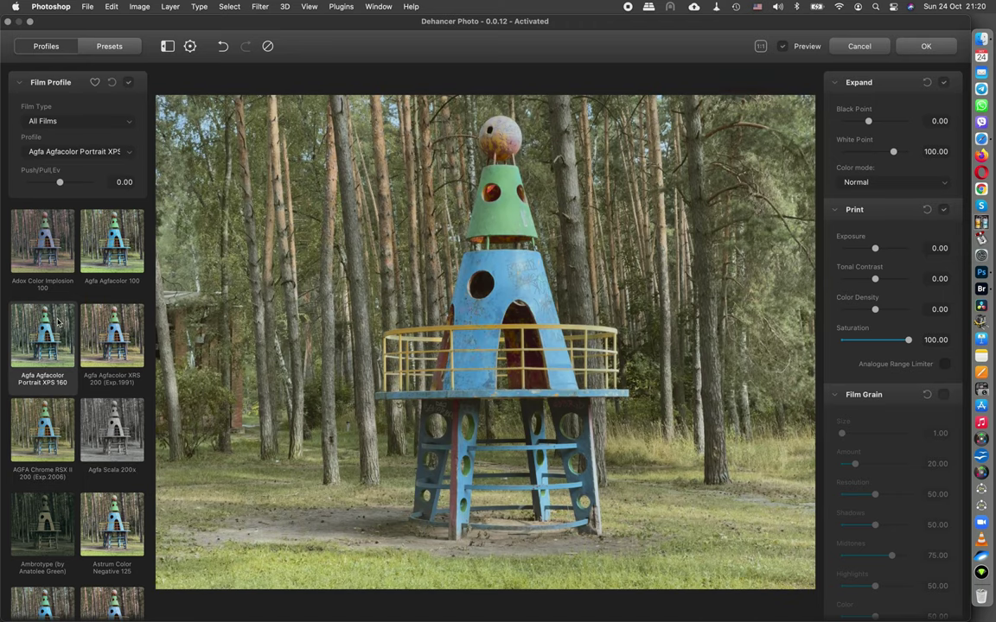
scroll(69, 322, down, 5)
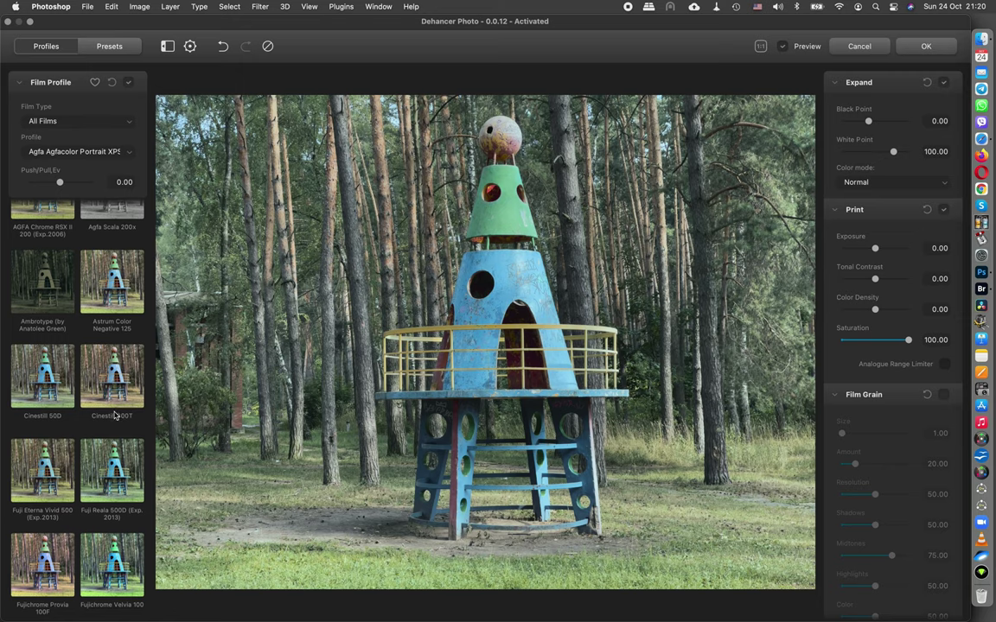
scroll(104, 373, down, 3)
- Try Fujichrome Velvia 100, Fujicolor 100, Superia 1600, Pro 400H and Fujifilm FP-100c
click(116, 409)
click(104, 474)
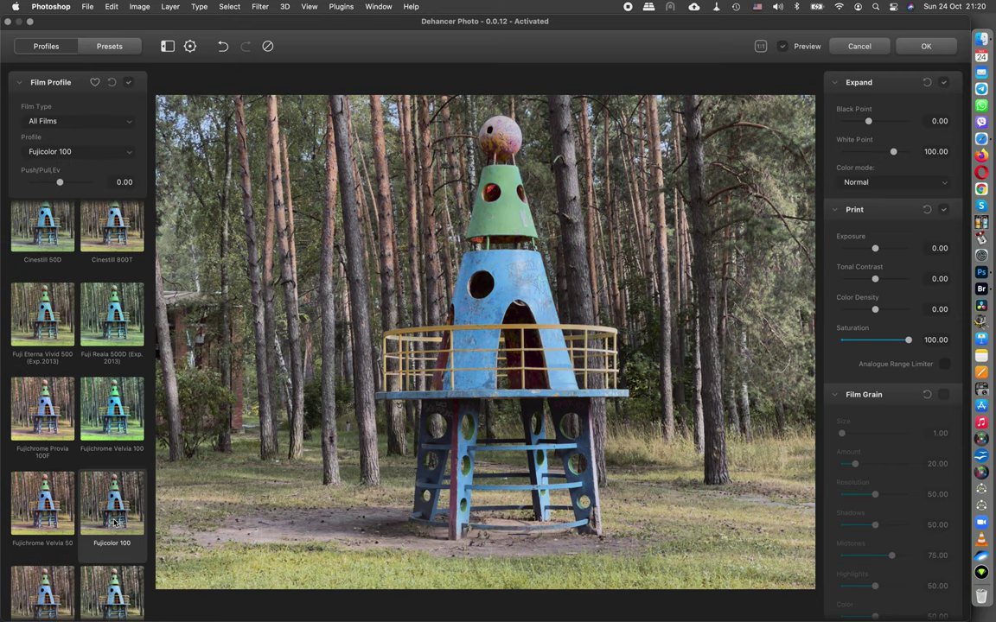
scroll(90, 377, down, 7)
scroll(90, 377, down, 2)
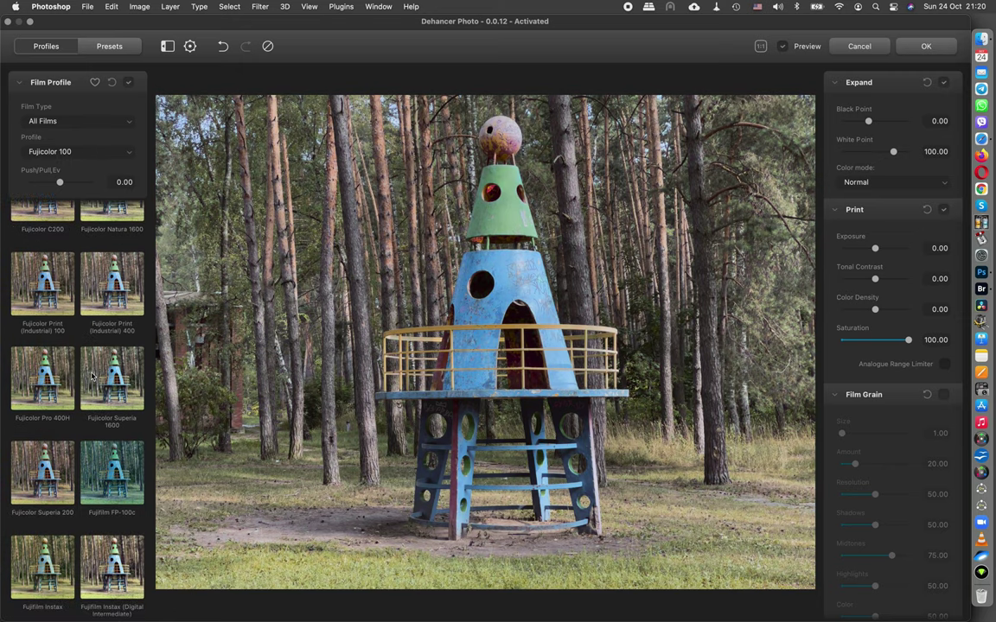
click(116, 377)
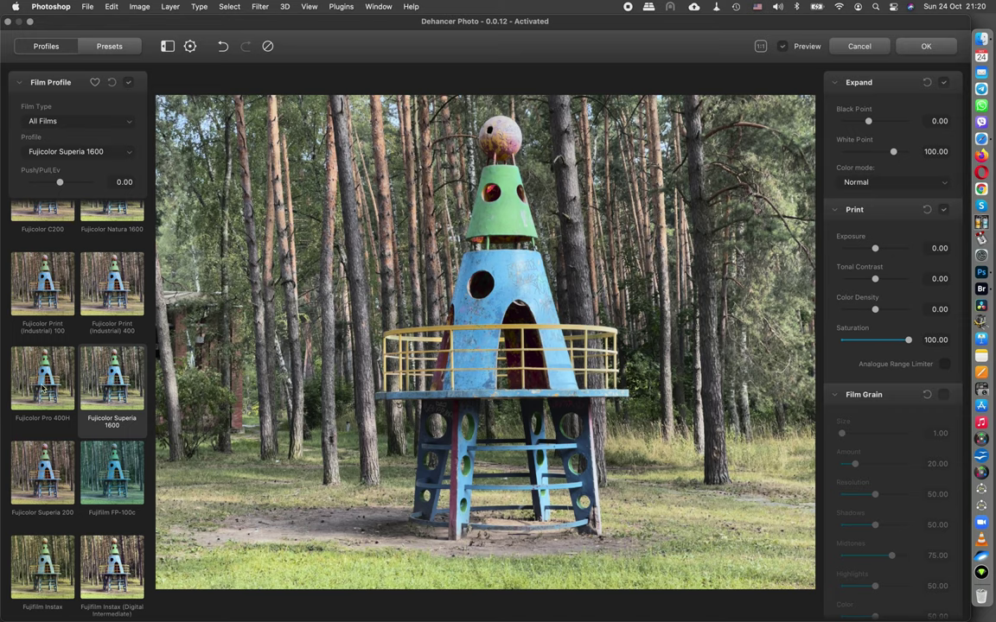
click(56, 358)
scroll(102, 343, down, 5)
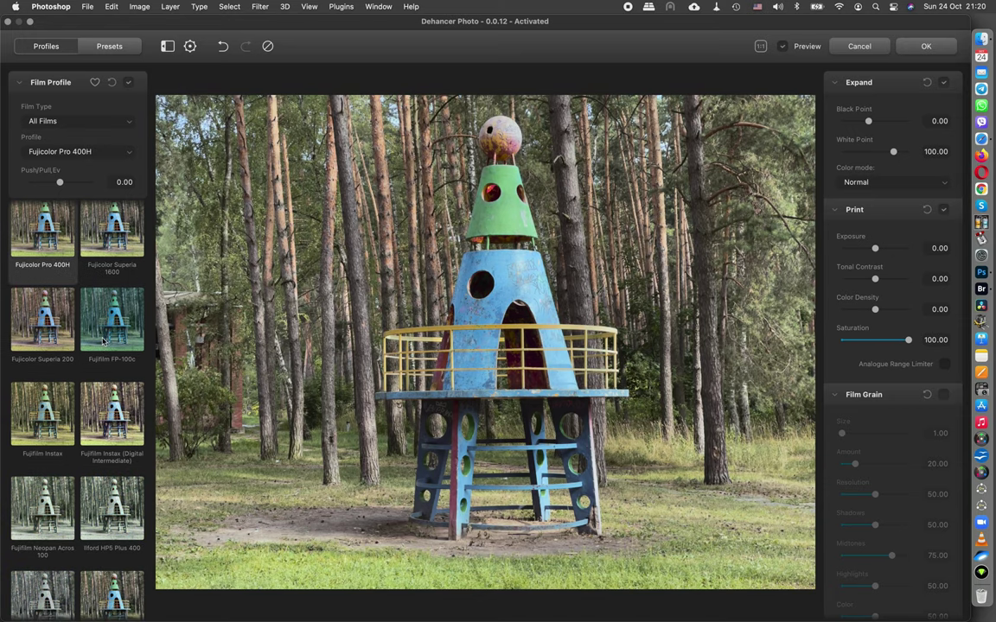
click(105, 303)
scroll(103, 389, down, 2)
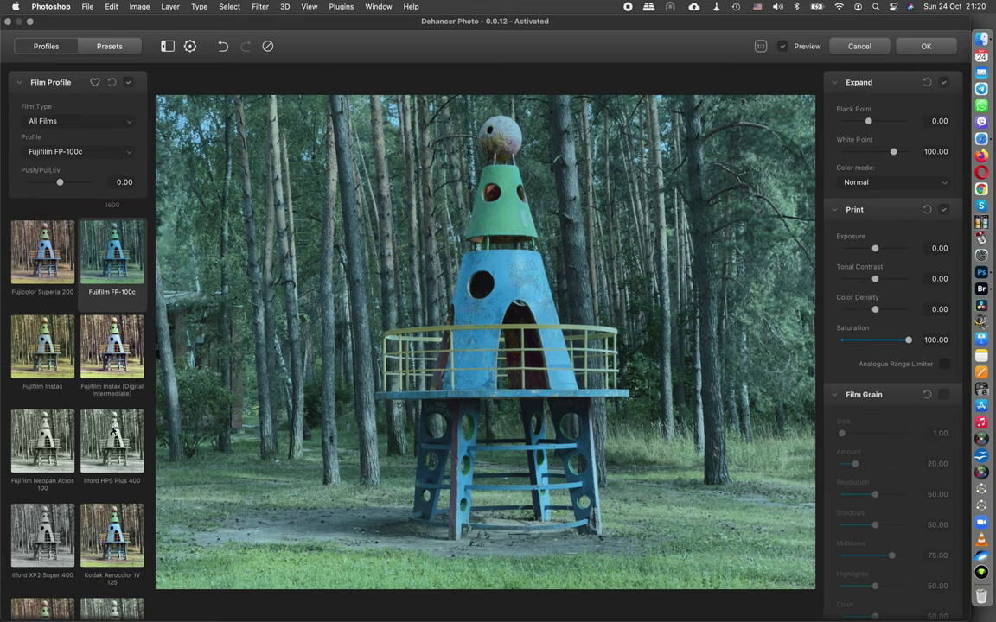
scroll(104, 389, down, 8)
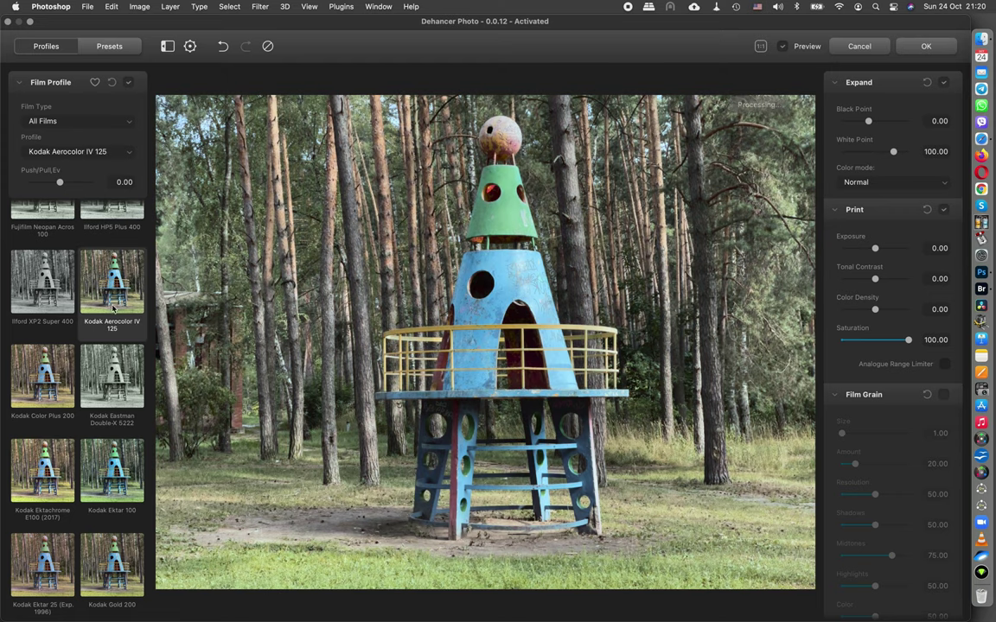
scroll(108, 311, down, 3)
- Try the Kodak looks: Ektar 100, Gold 200, Plus-X Pan, Ektar 25 and Vision3 250D
click(114, 393)
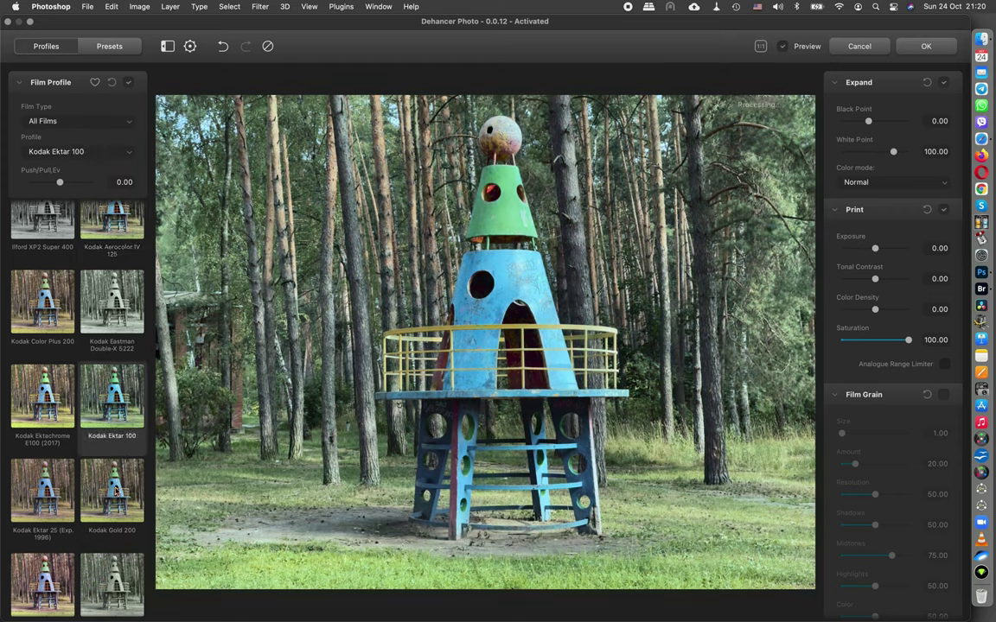
click(110, 471)
scroll(108, 445, down, 3)
click(114, 461)
click(43, 355)
scroll(43, 366, down, 5)
scroll(43, 365, down, 5)
click(39, 488)
scroll(108, 340, up, 10)
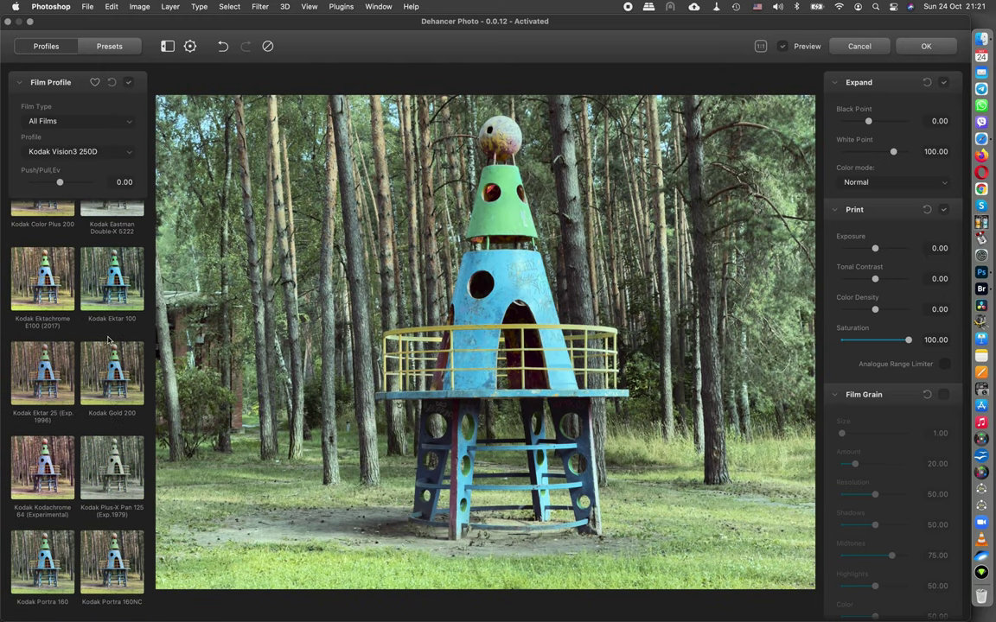
scroll(108, 340, up, 2)
- Settle on the Kodak Ektar 100 film profile for the rocket photo
click(108, 342)
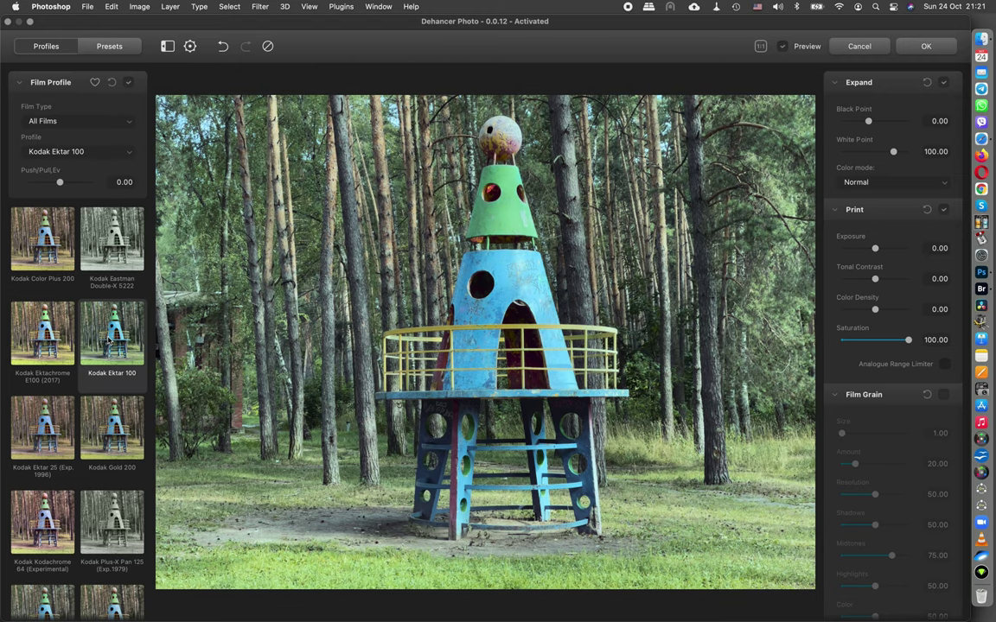
scroll(108, 341, up, 2)
scroll(108, 340, up, 3)
scroll(110, 342, down, 1)
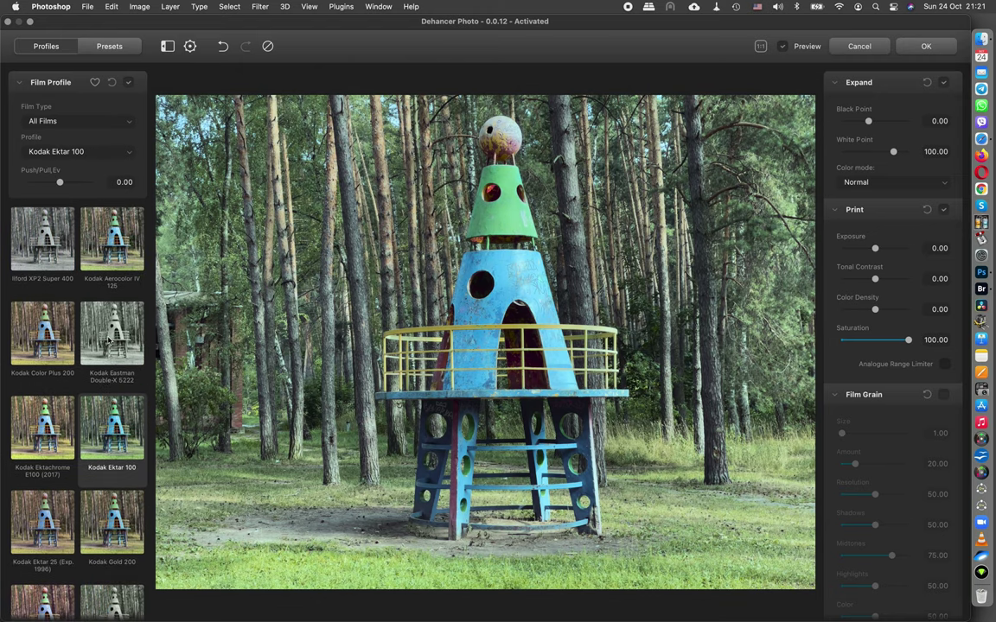
scroll(108, 342, down, 2)
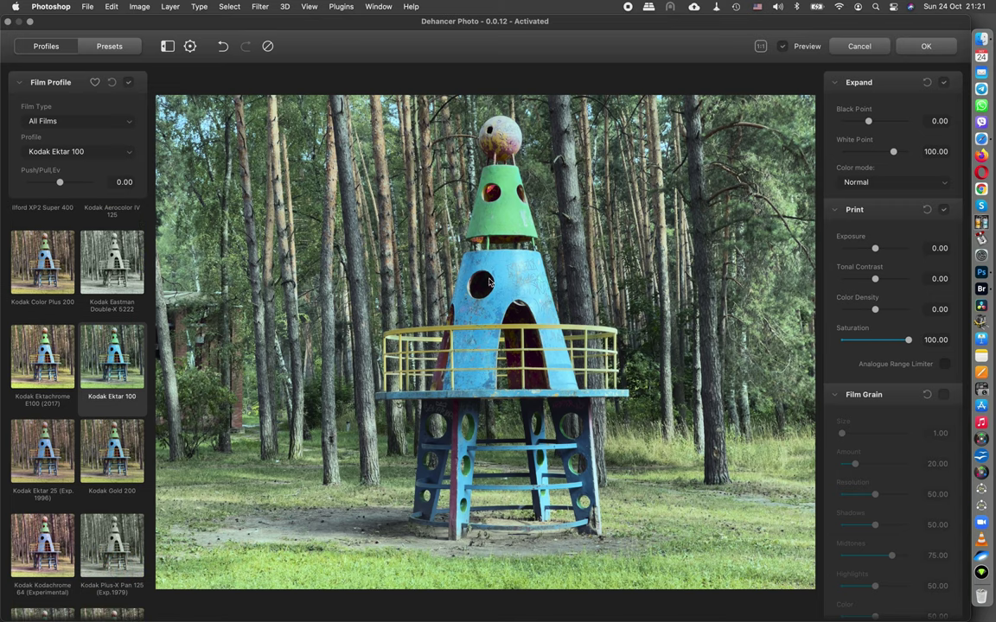
click(249, 288)
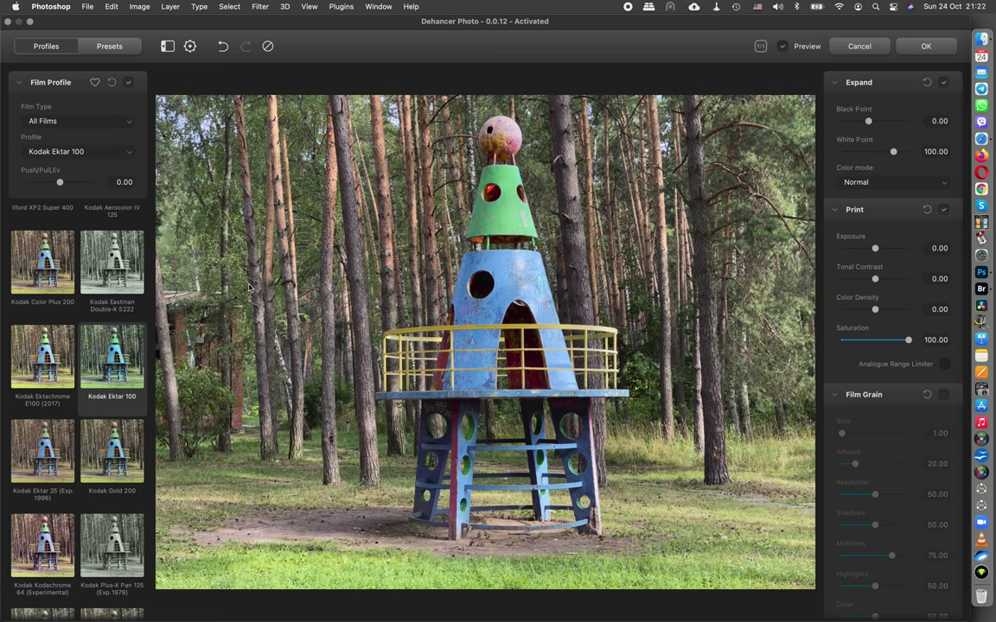
click(248, 288)
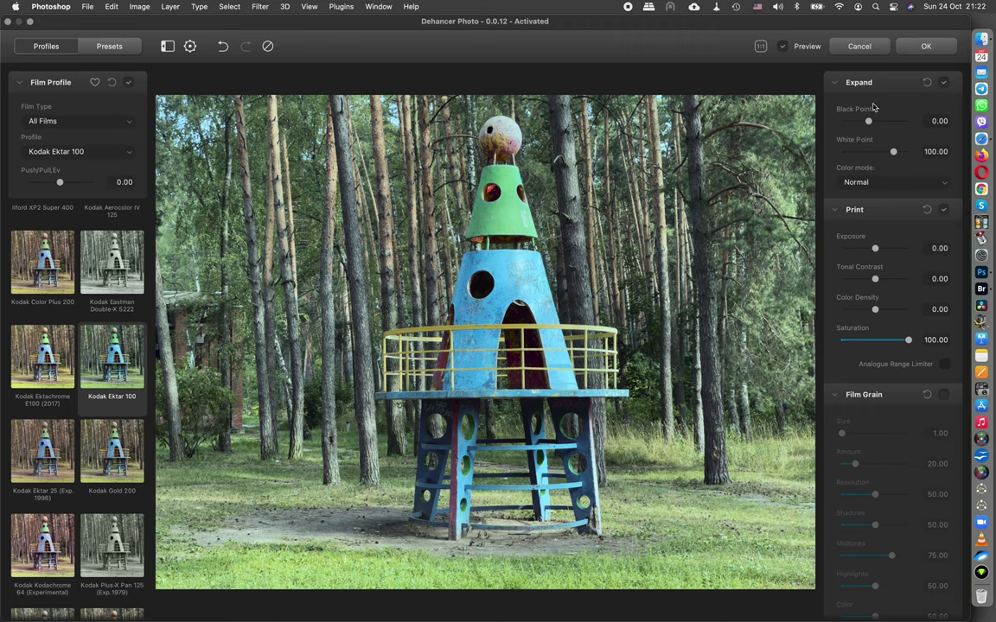
mouse_move(868, 121)
mouse_down()
mouse_move(899, 121)
mouse_move(877, 153)
mouse_move(895, 151)
mouse_up()
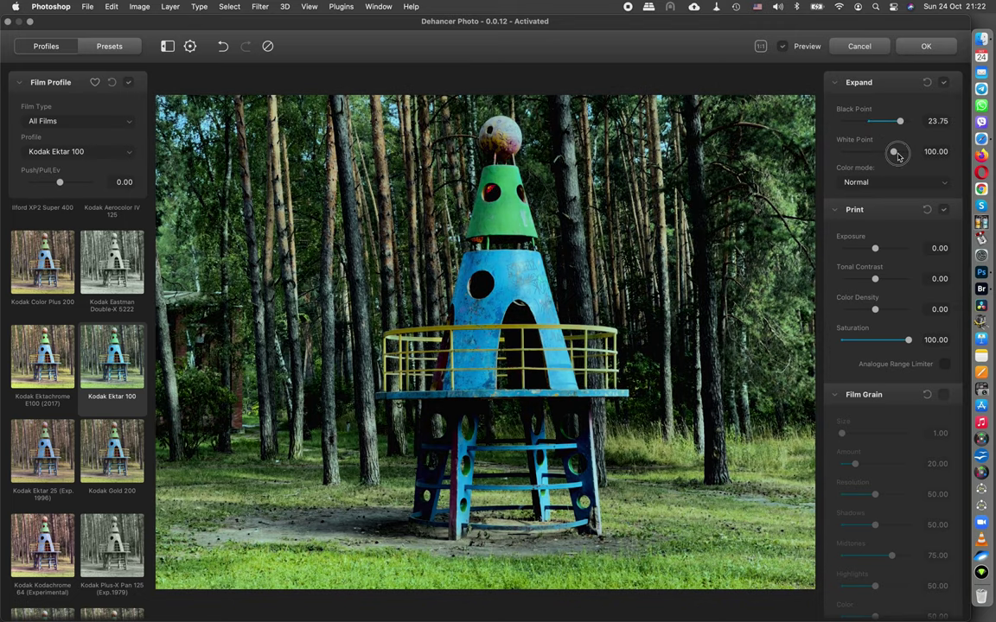
double_click(901, 123)
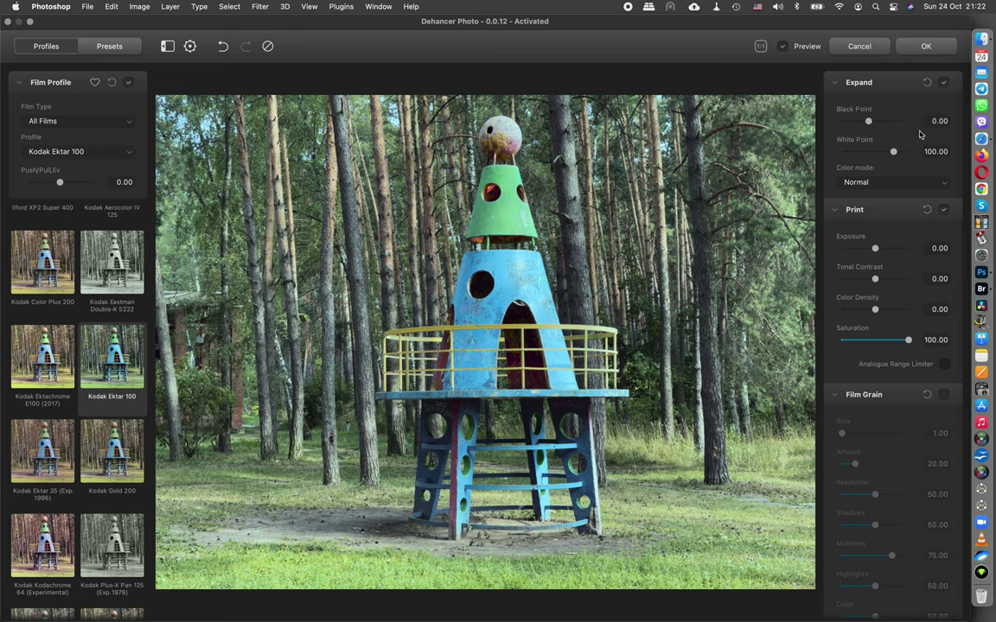
scroll(919, 134, down, 3)
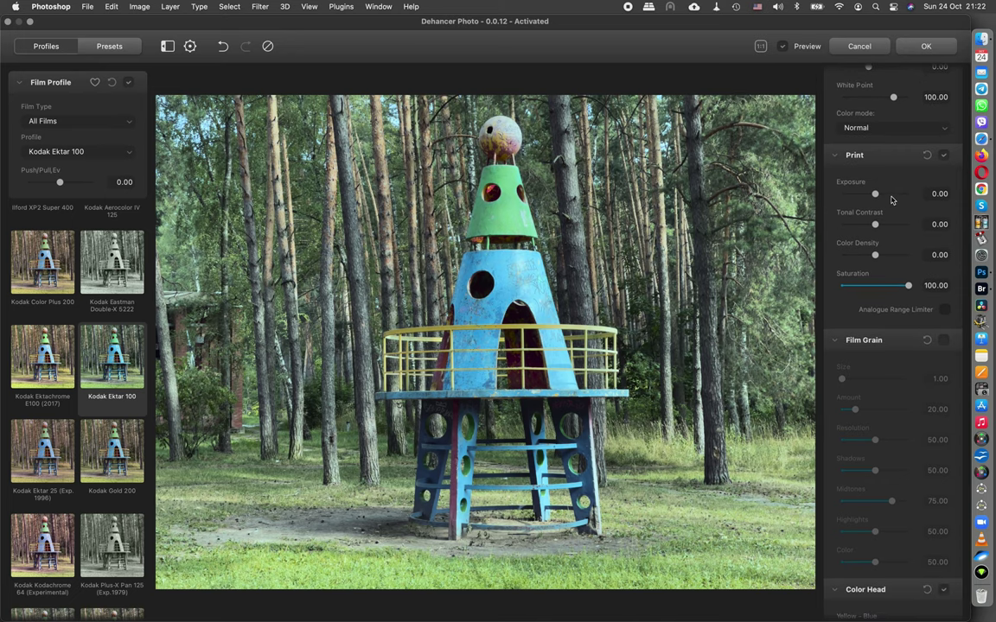
- Test Print exposure, contrast, colour density and saturation, resetting exposure, contrast and density to 0
drag(875, 193, 874, 225)
double_click(874, 225)
double_click(872, 194)
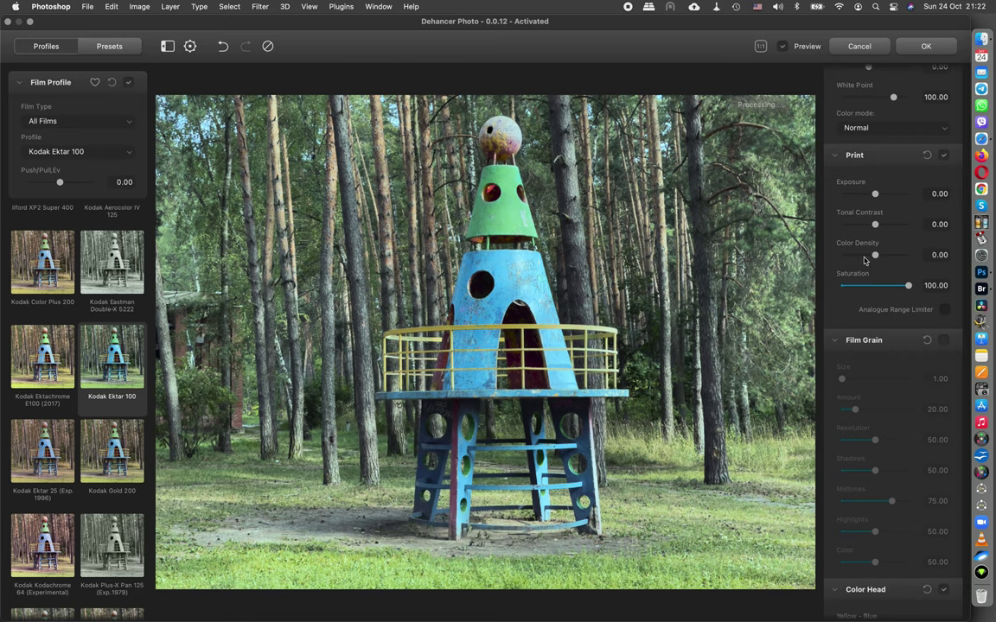
drag(875, 255, 952, 257)
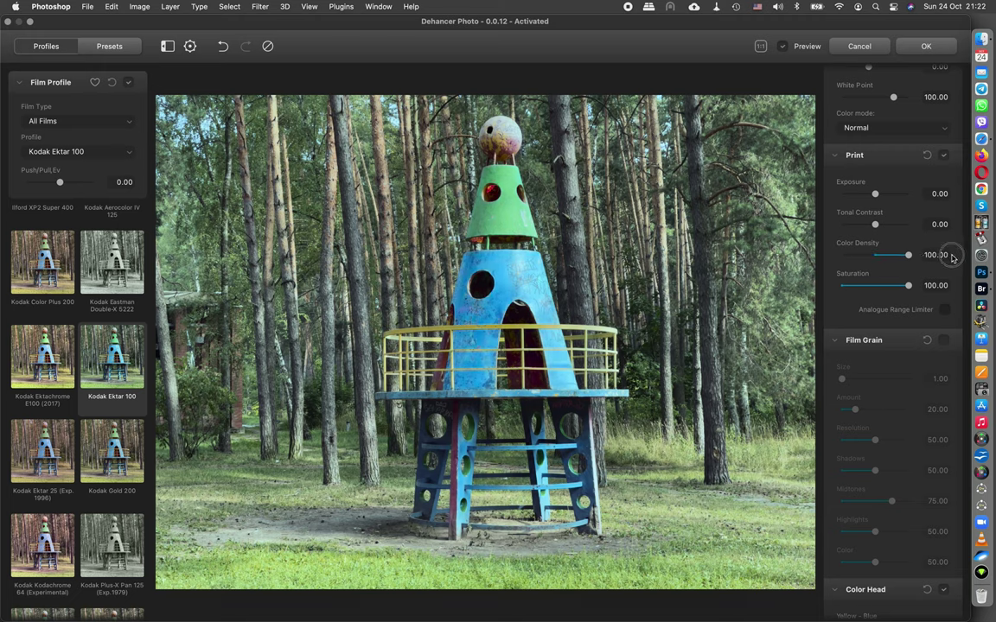
drag(952, 258, 894, 265)
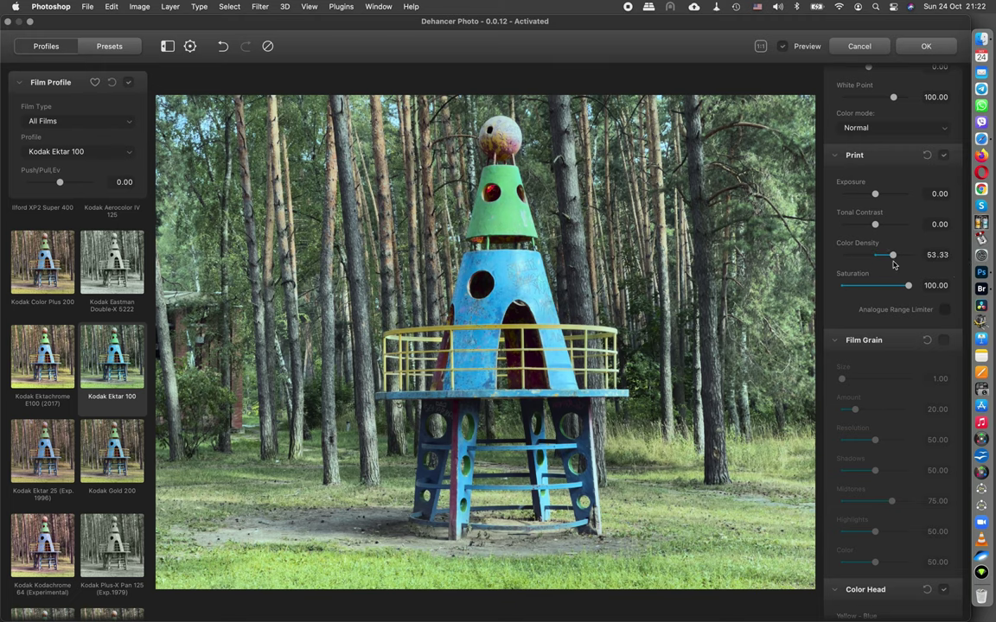
double_click(893, 256)
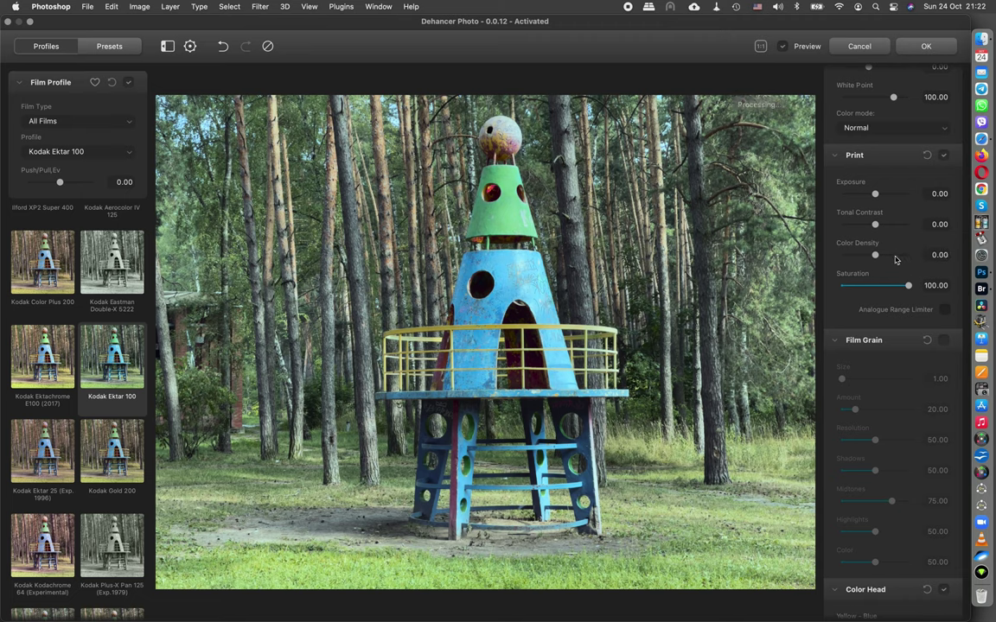
mouse_move(908, 285)
mouse_down()
mouse_move(840, 285)
mouse_move(907, 285)
mouse_up()
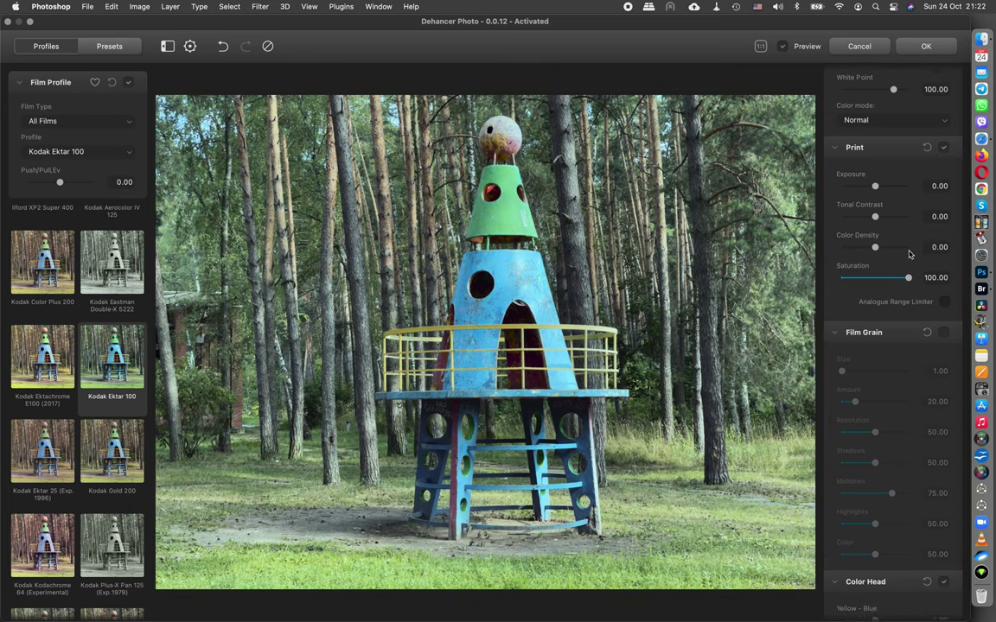
- Turn on the Analogue Range Limiter in the Print section
scroll(908, 259, down, 2)
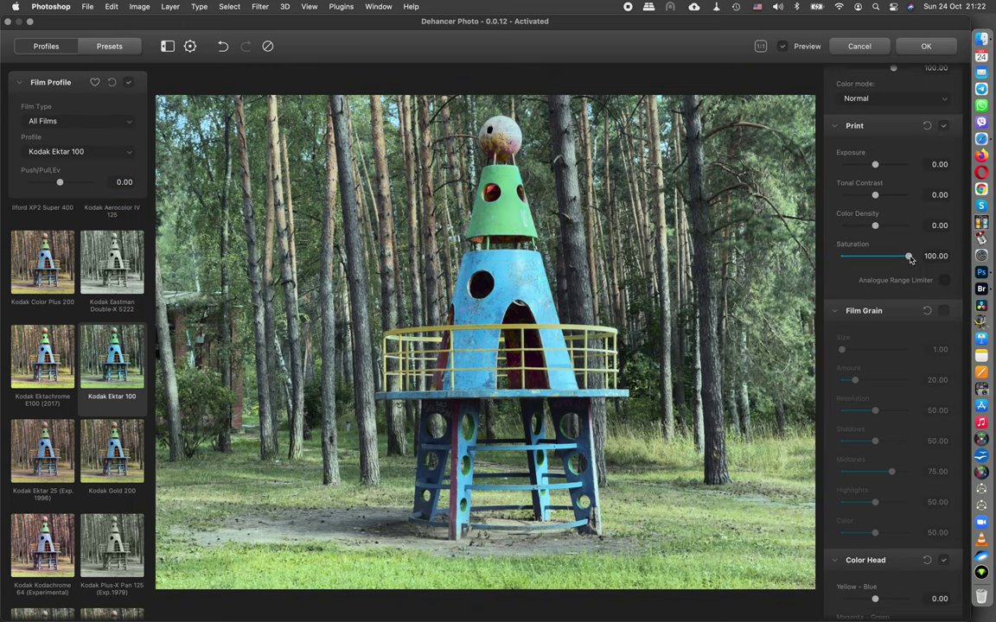
click(946, 283)
scroll(923, 208, down, 1)
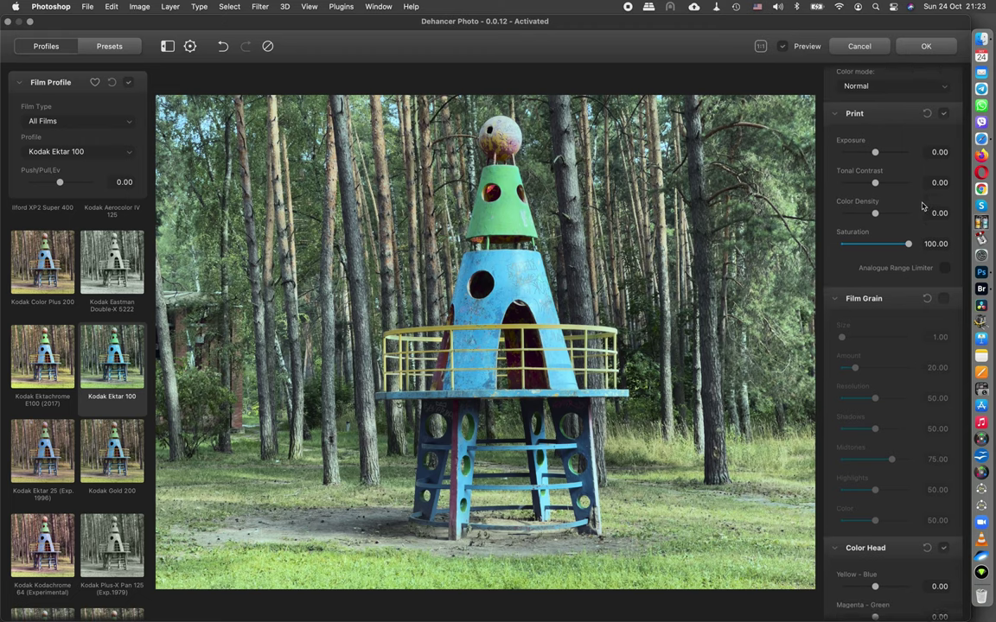
scroll(922, 207, down, 3)
scroll(922, 207, down, 2)
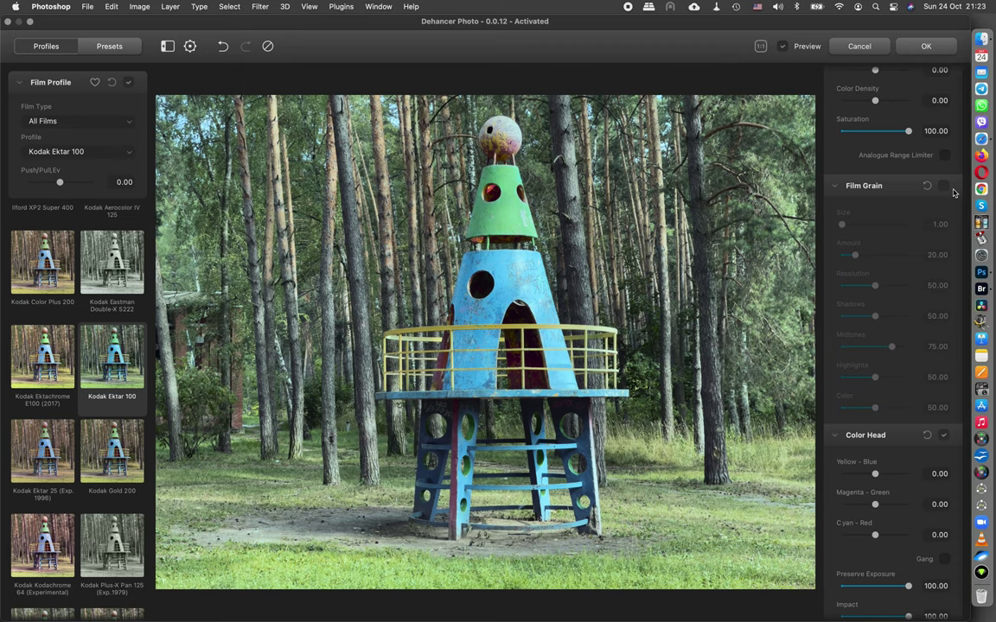
- Enable Film Grain, try size ~10 and amount 100, then reset to Size 1.00, Amount 20.00
click(944, 187)
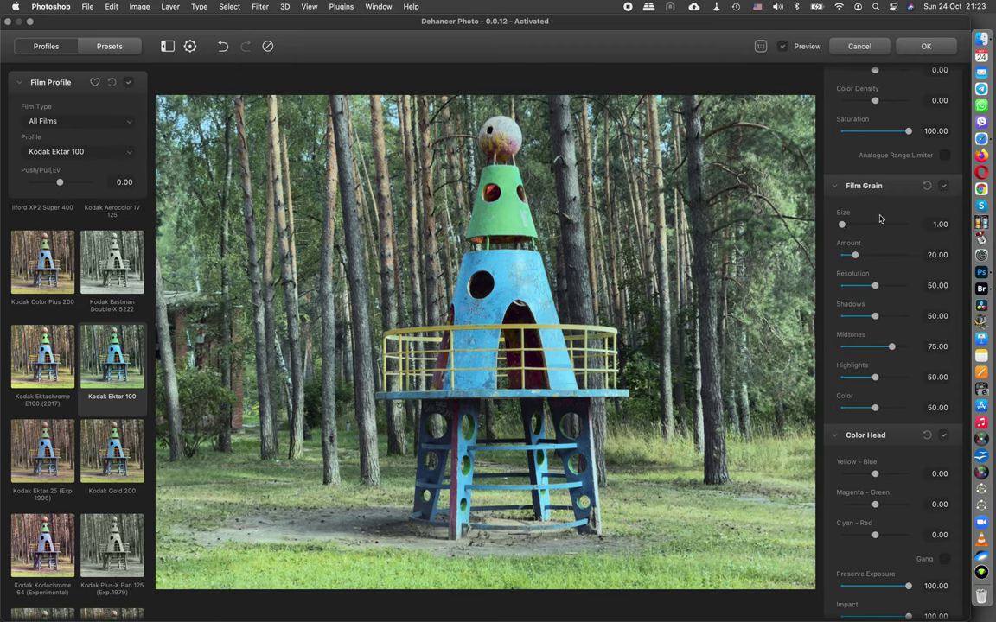
drag(841, 223, 898, 225)
drag(855, 255, 907, 255)
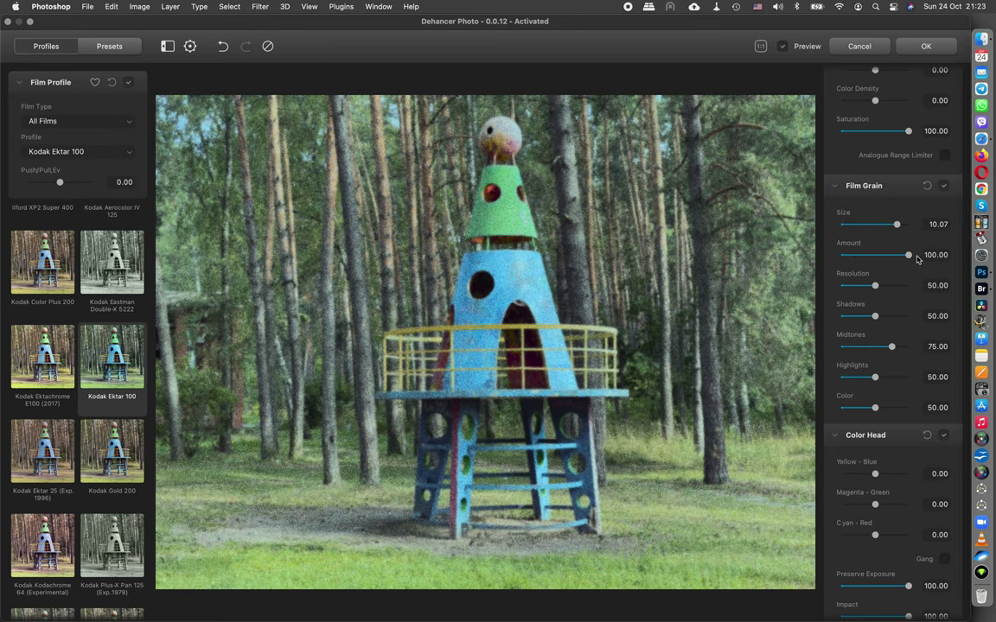
double_click(906, 256)
double_click(897, 225)
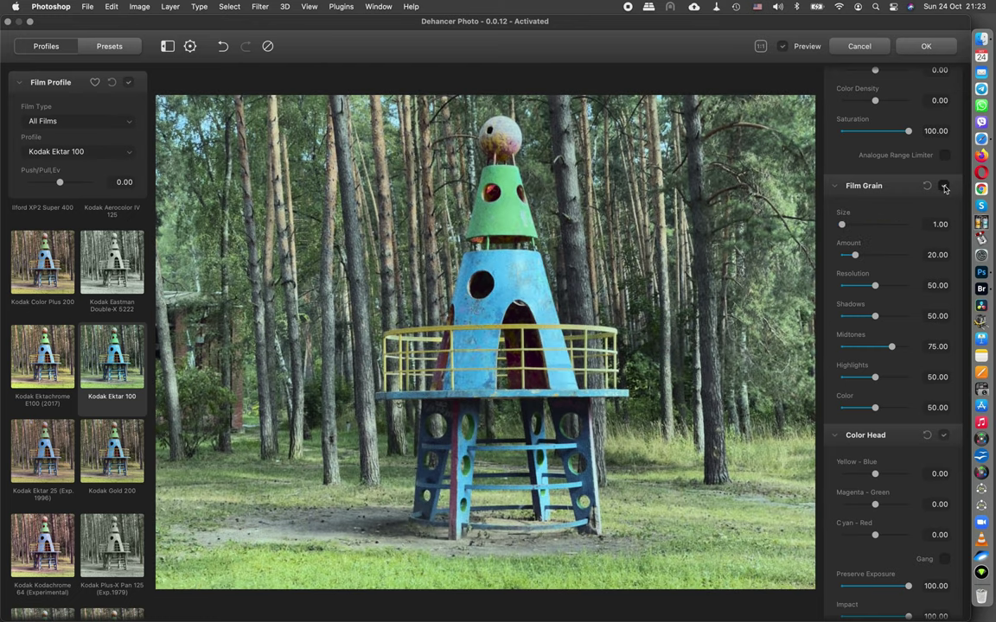
scroll(903, 225, down, 3)
scroll(909, 223, down, 2)
scroll(909, 223, down, 2)
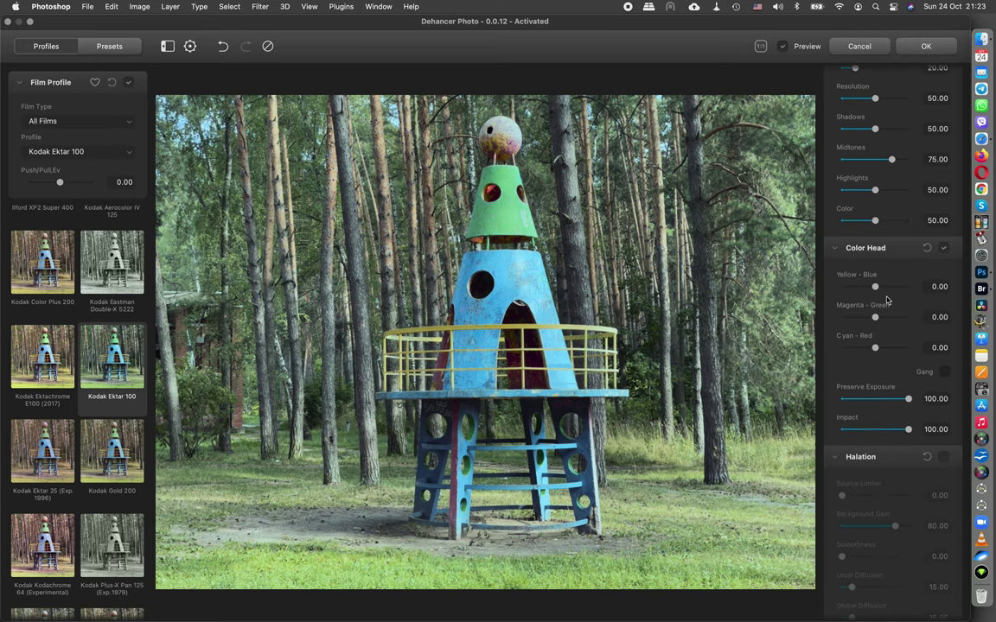
scroll(878, 292, down, 1)
scroll(879, 290, down, 2)
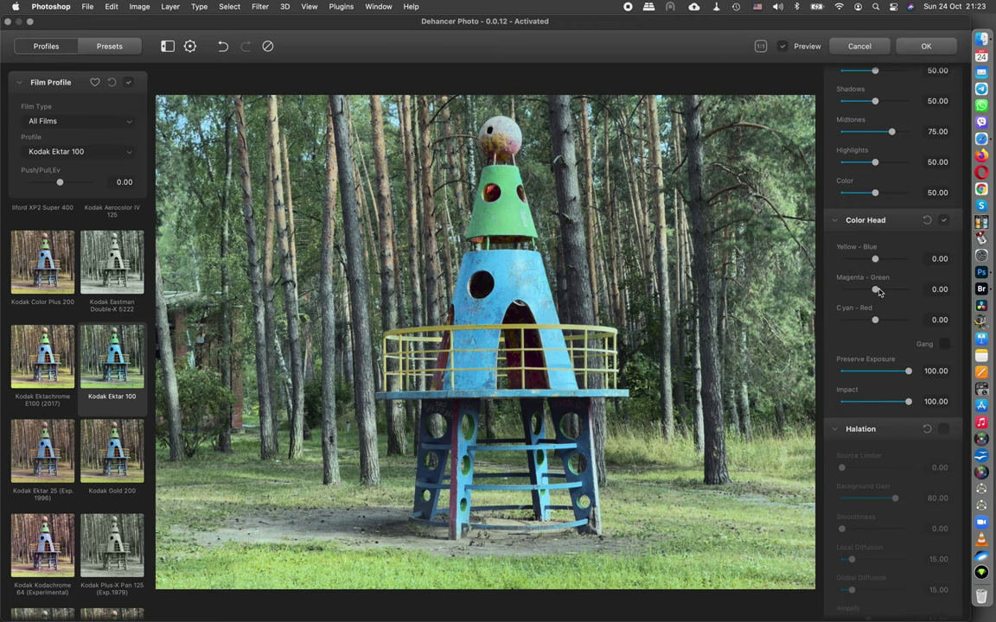
drag(876, 260, 875, 259)
drag(876, 259, 881, 262)
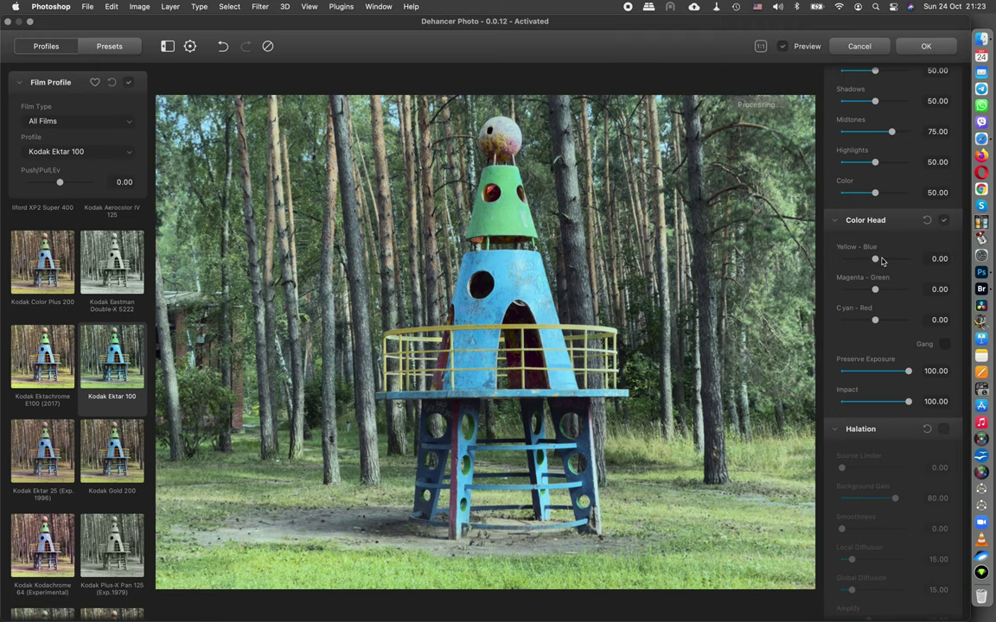
scroll(882, 261, down, 2)
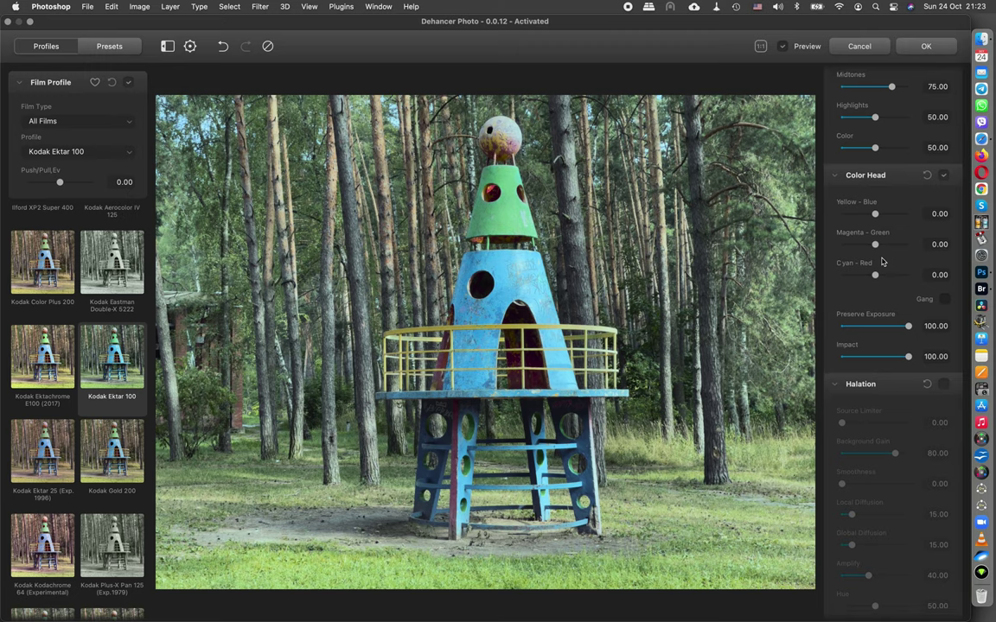
scroll(881, 261, down, 3)
scroll(882, 261, down, 2)
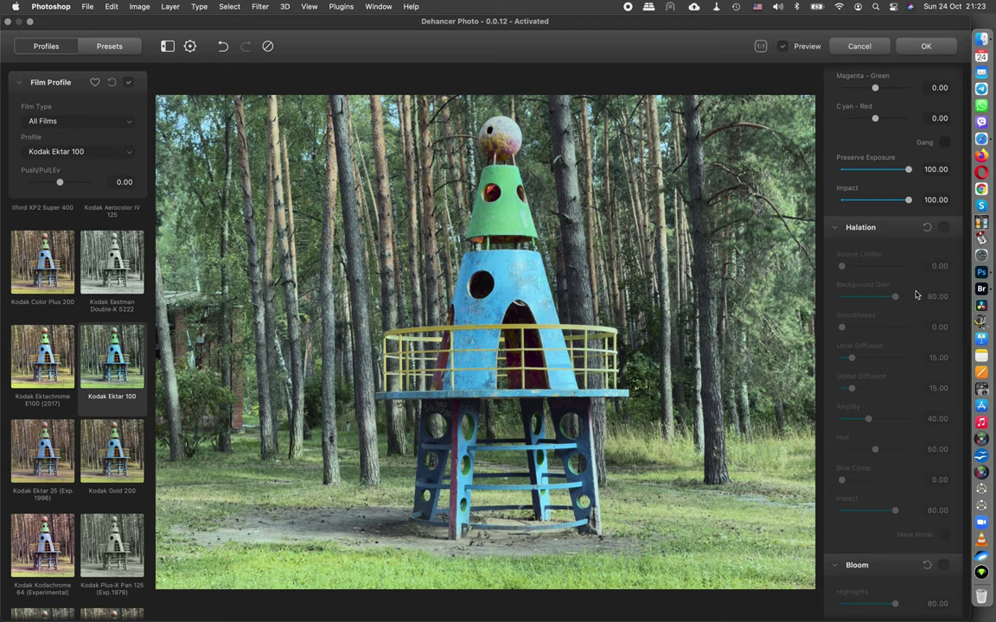
scroll(915, 294, down, 1)
scroll(911, 288, down, 6)
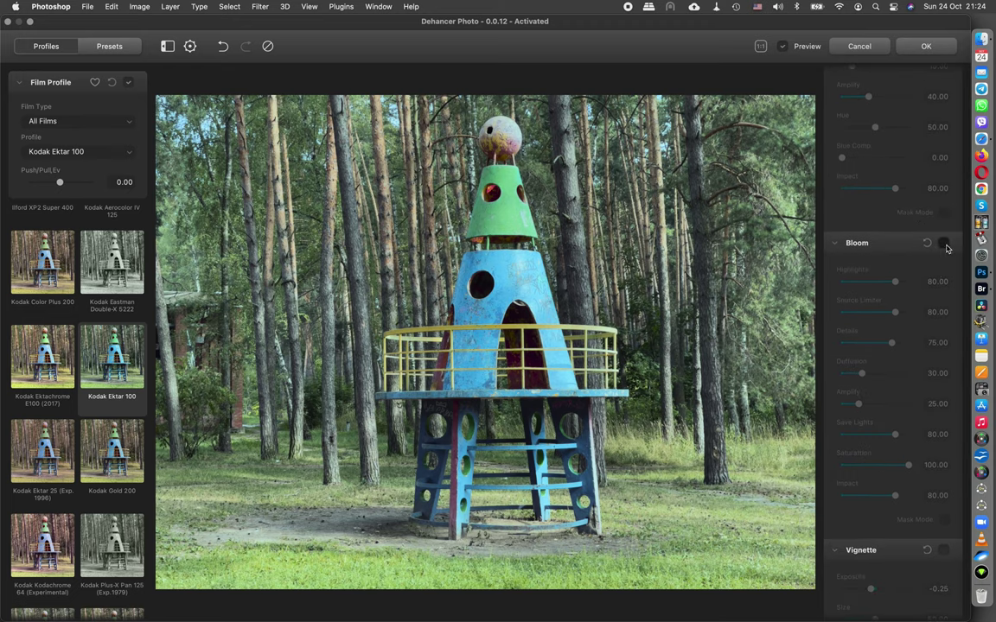
scroll(925, 256, down, 1)
scroll(907, 263, down, 2)
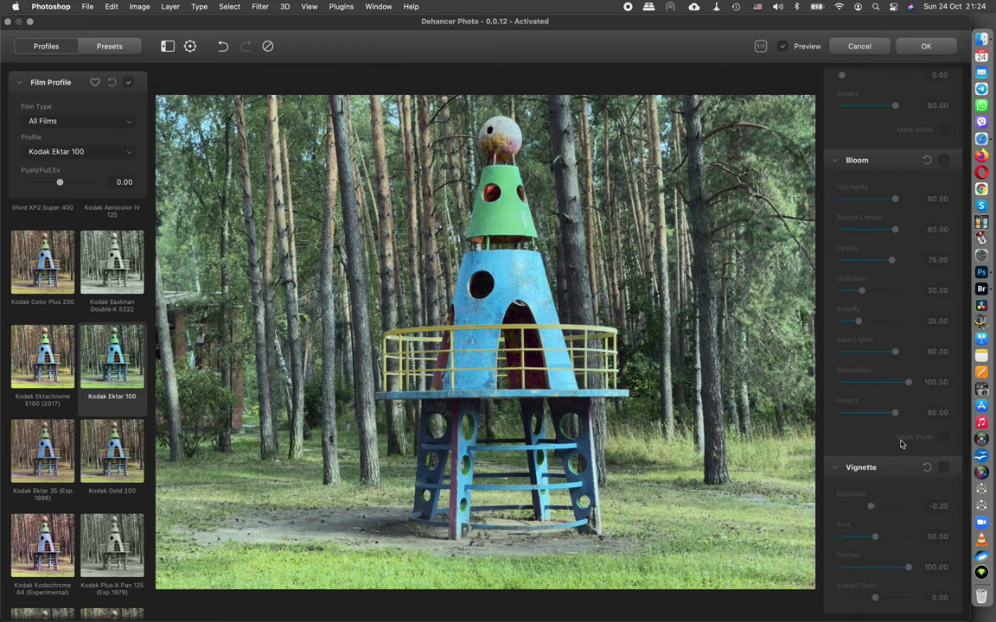
scroll(899, 444, up, 5)
scroll(900, 444, up, 5)
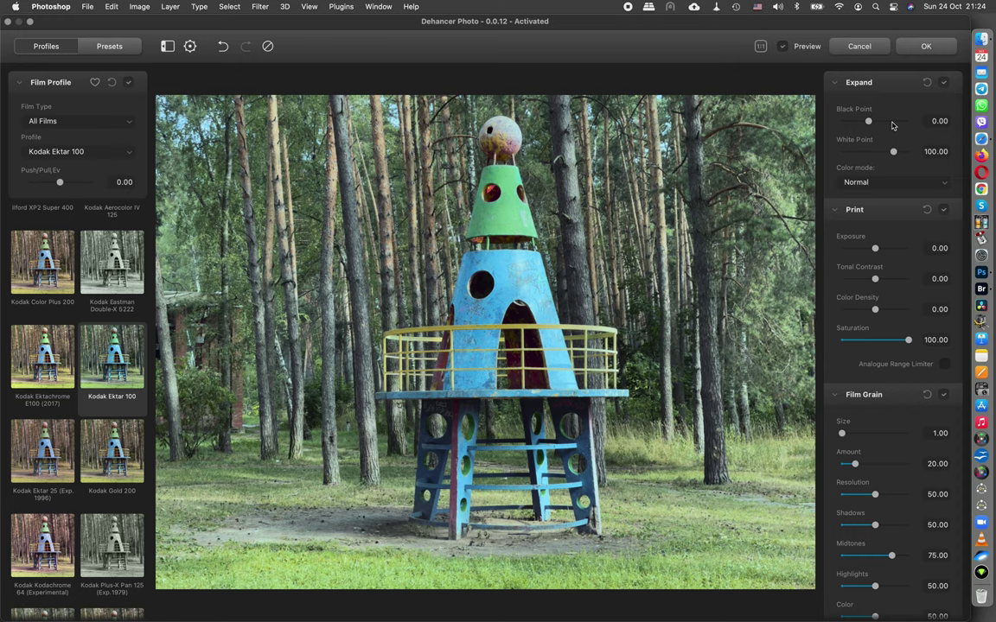
- Drag the Print Exposure slider down to -0.75 to darken the rocket photo
scroll(893, 126, down, 5)
scroll(893, 126, down, 8)
scroll(892, 127, down, 4)
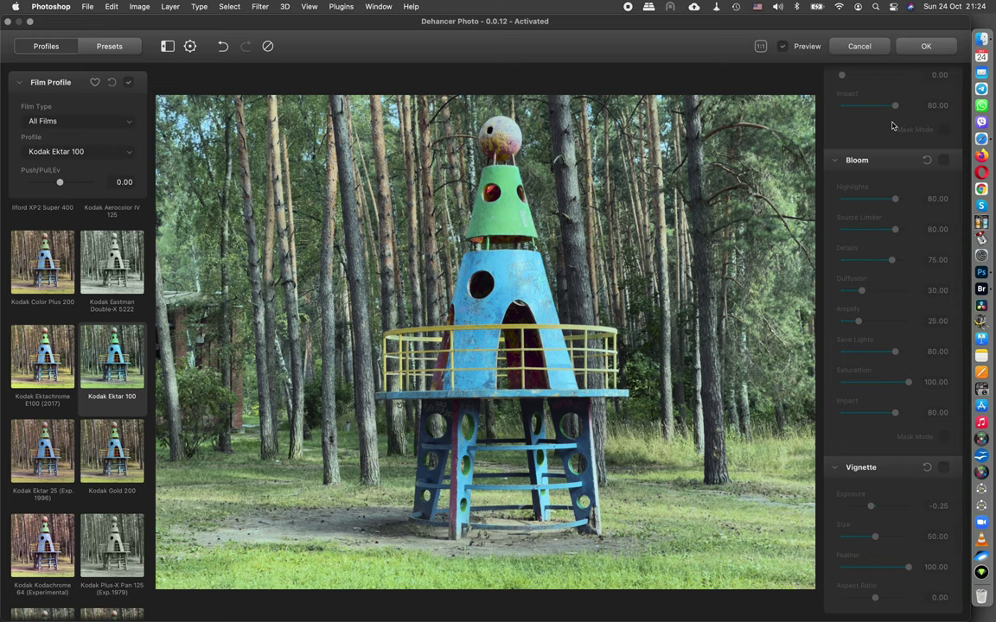
scroll(893, 126, up, 8)
scroll(893, 127, up, 8)
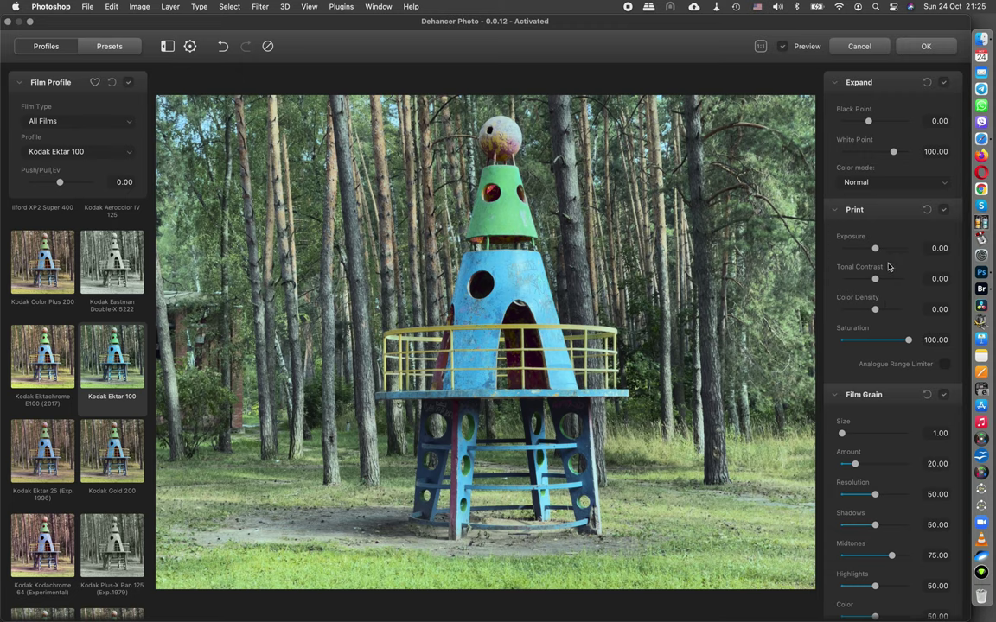
drag(875, 248, 868, 249)
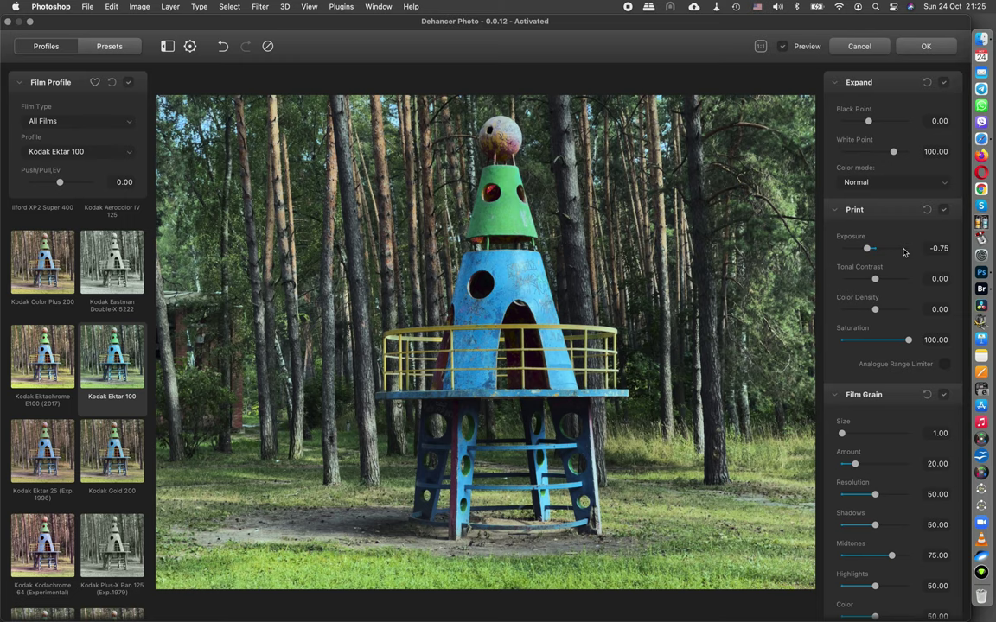
scroll(903, 251, down, 10)
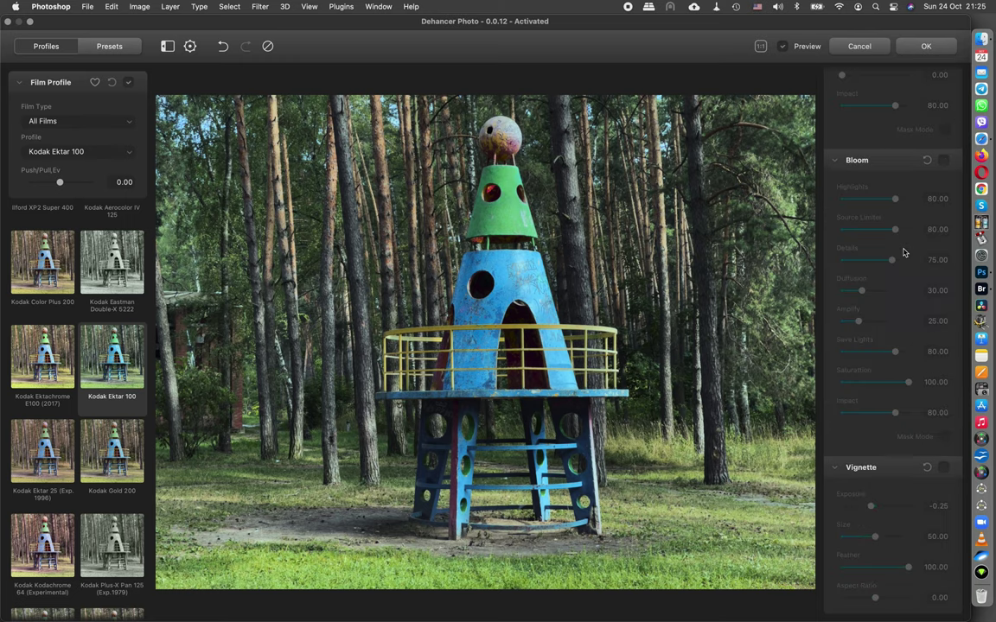
- Enable Vignette and set its Exposure to about -0.93
click(944, 469)
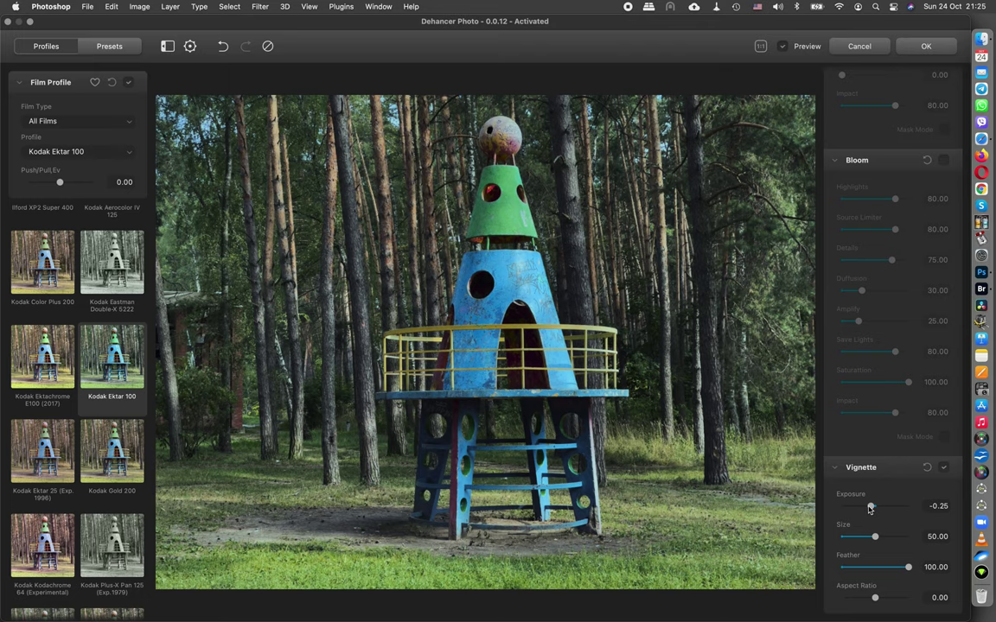
drag(871, 508, 864, 508)
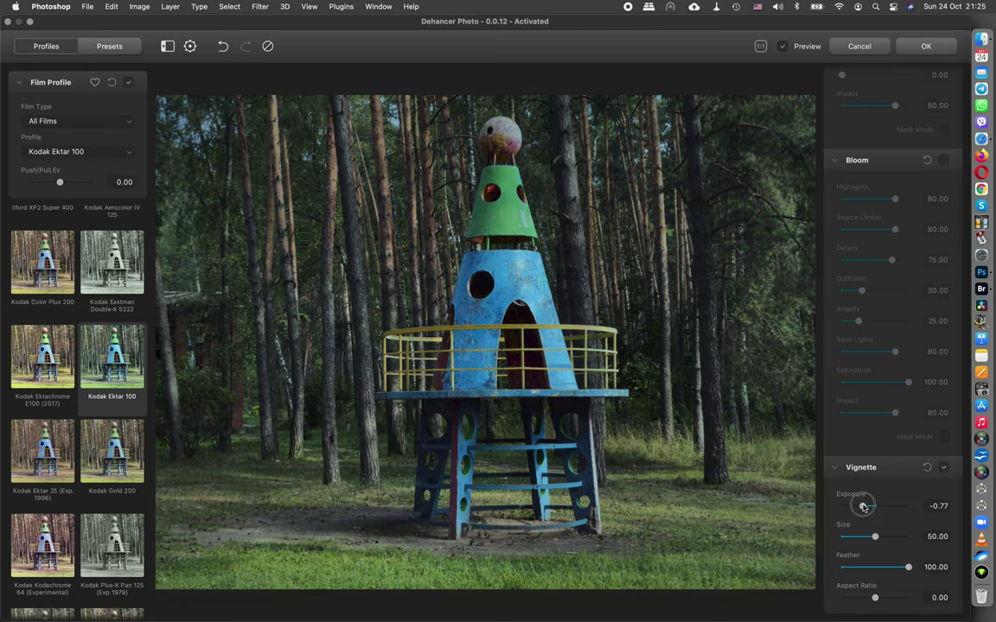
drag(864, 507, 859, 507)
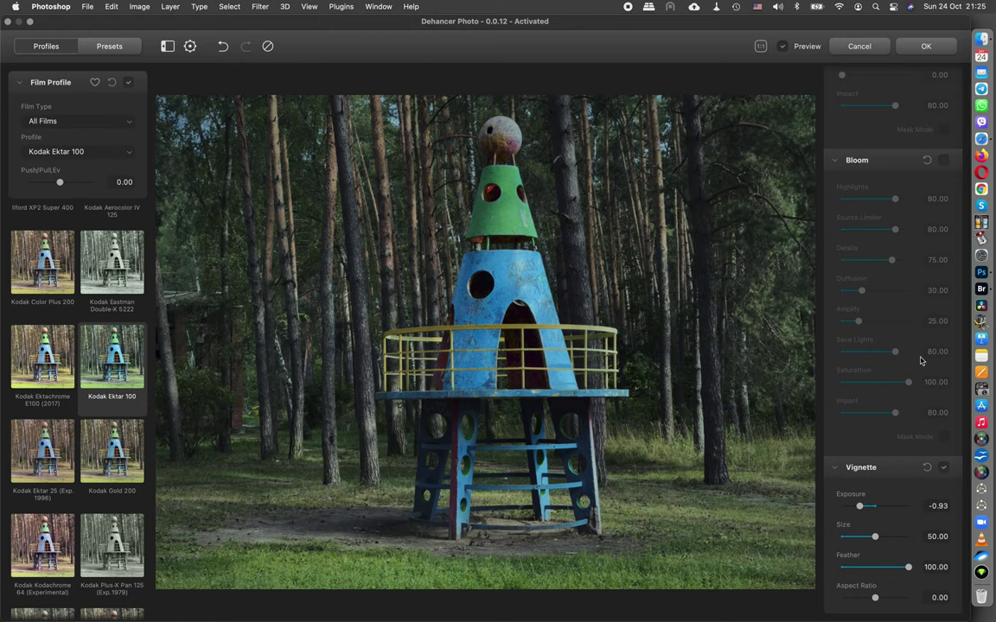
scroll(907, 316, up, 5)
scroll(908, 316, up, 5)
scroll(908, 317, up, 1)
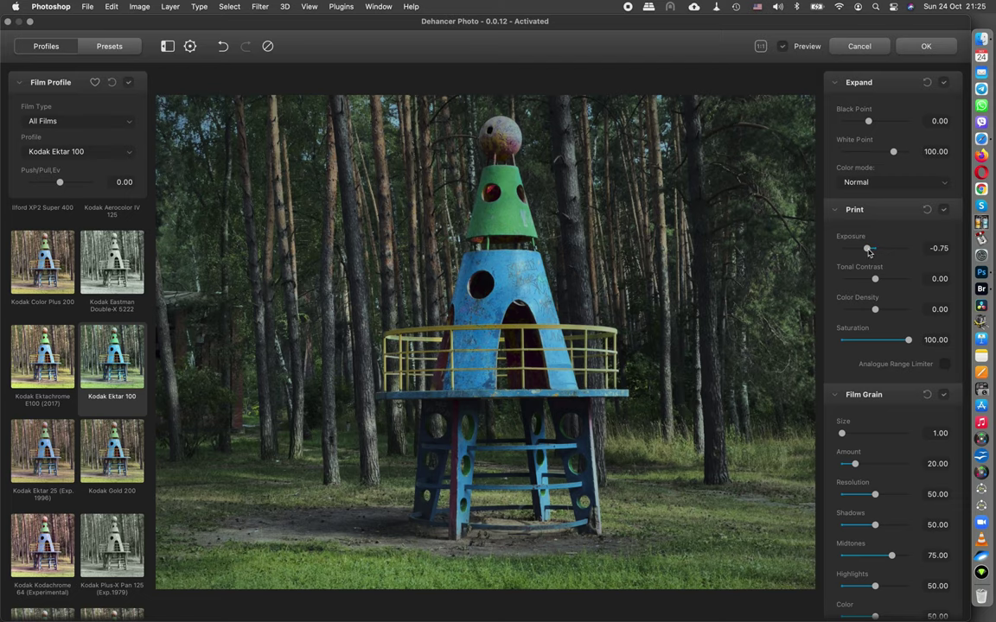
- Set Print Exposure -1.85, White Point 67.50 and Black Point 2.50, keeping tonal contrast at 0
mouse_move(868, 251)
mouse_down()
mouse_move(881, 252)
mouse_move(867, 252)
mouse_up()
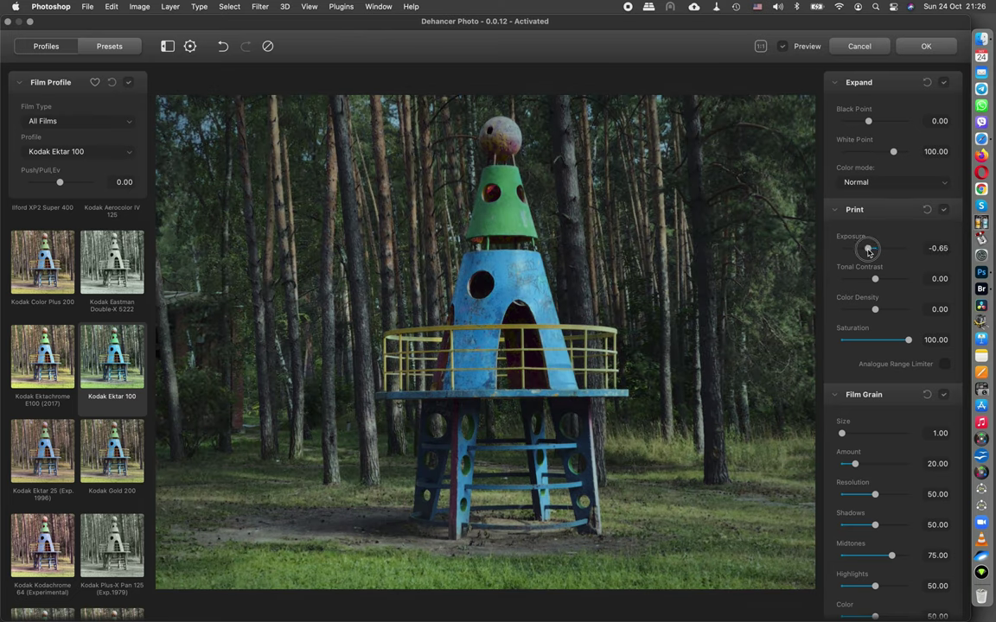
mouse_move(867, 252)
mouse_down()
mouse_move(890, 254)
mouse_move(863, 255)
mouse_up()
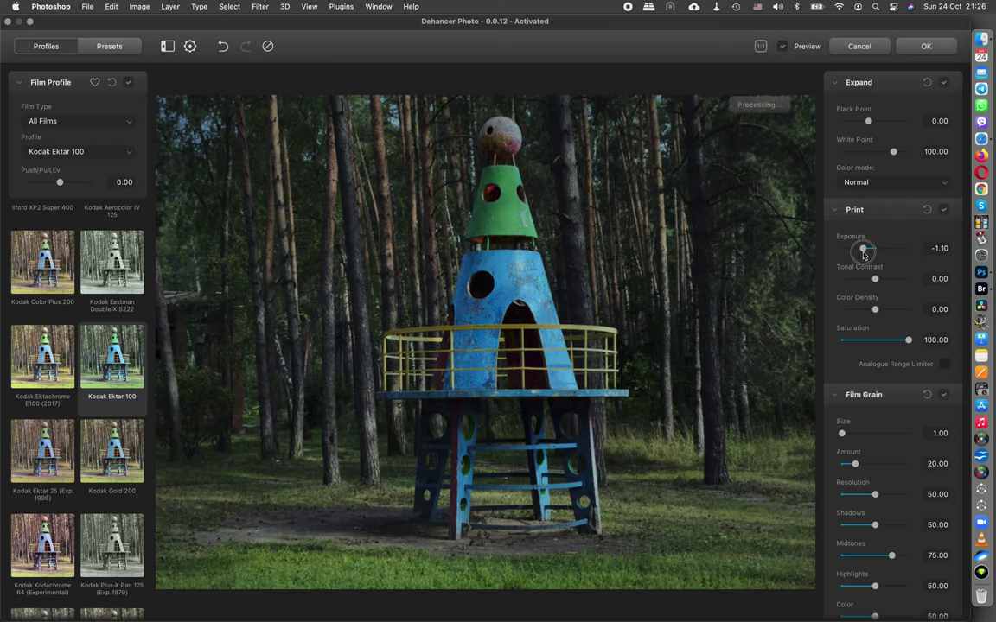
drag(893, 152, 875, 152)
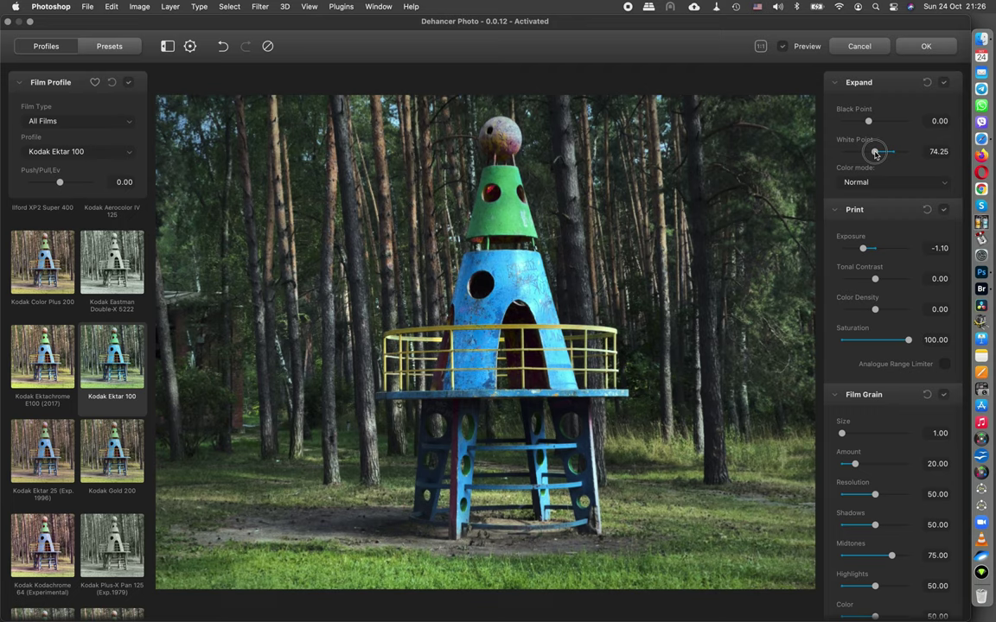
drag(863, 249, 853, 249)
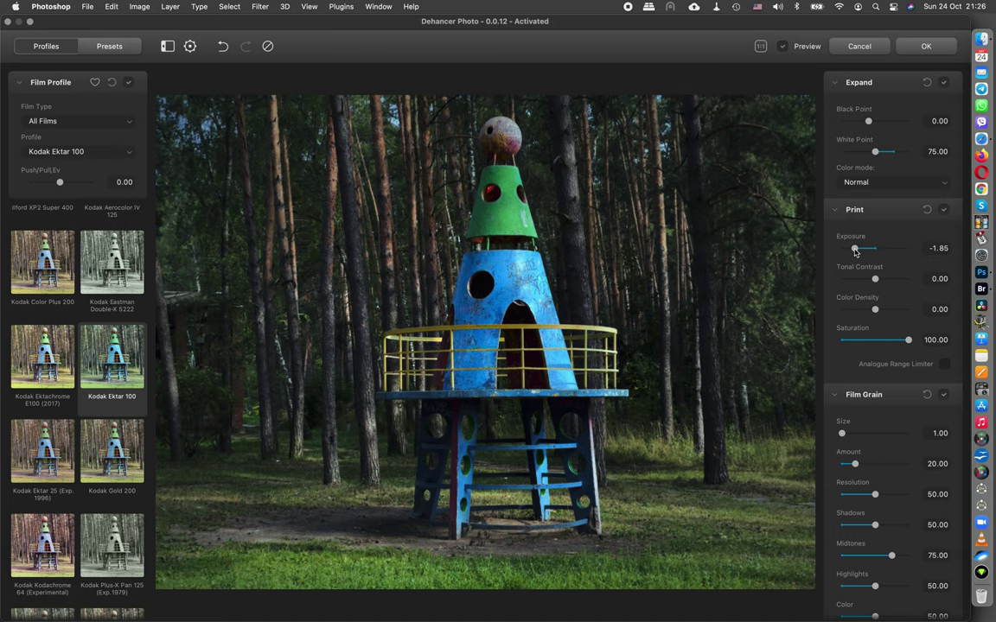
drag(874, 151, 871, 152)
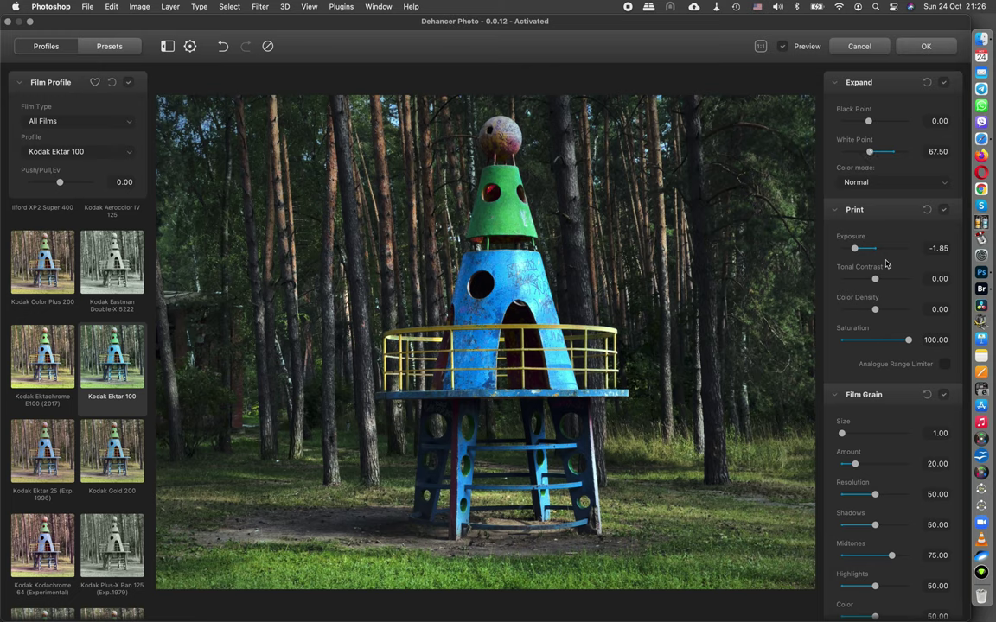
drag(875, 279, 880, 279)
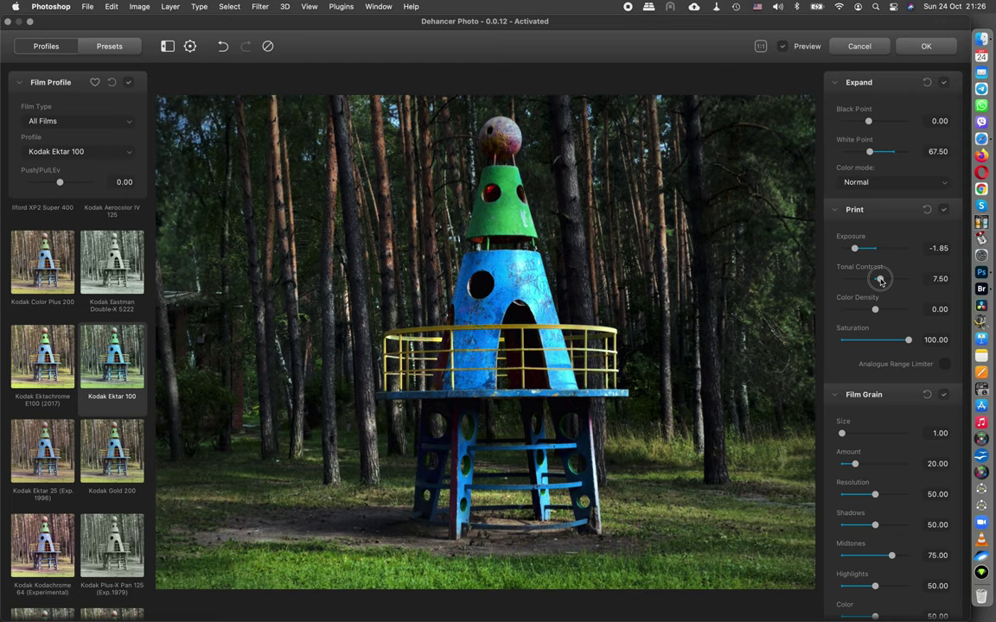
double_click(879, 280)
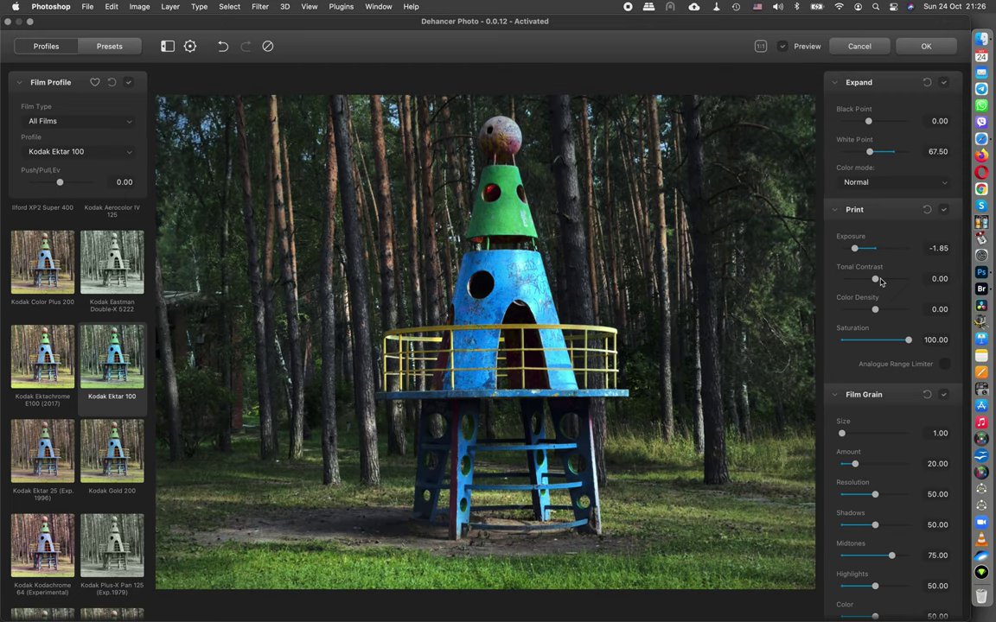
drag(868, 121, 872, 123)
- Compare with the original, then set the Color Head Yellow–Blue balance to 2.50
click(704, 287)
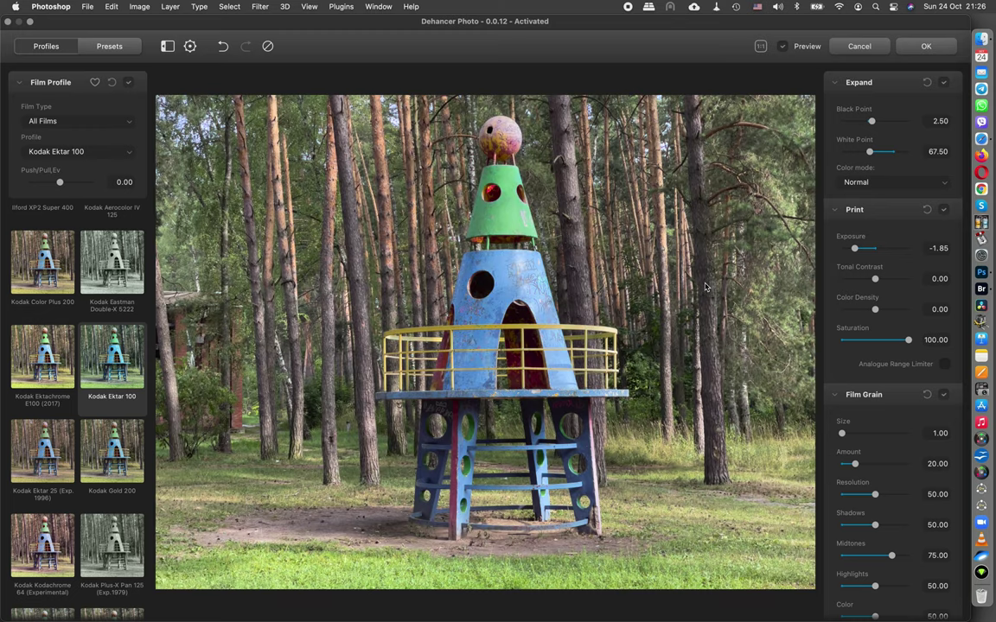
click(704, 287)
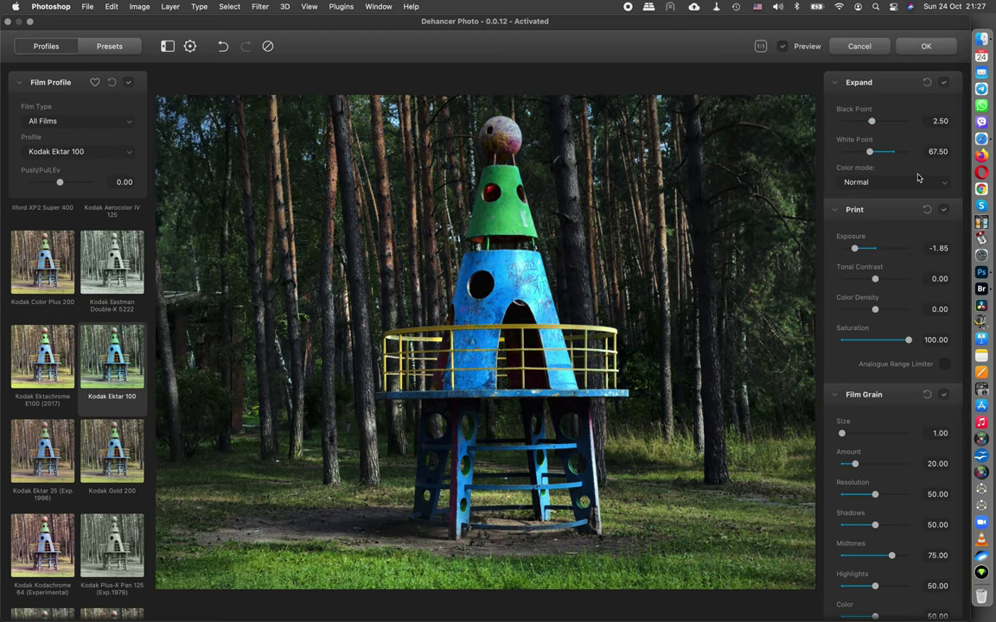
scroll(918, 177, down, 2)
scroll(918, 177, down, 2)
scroll(918, 177, down, 2)
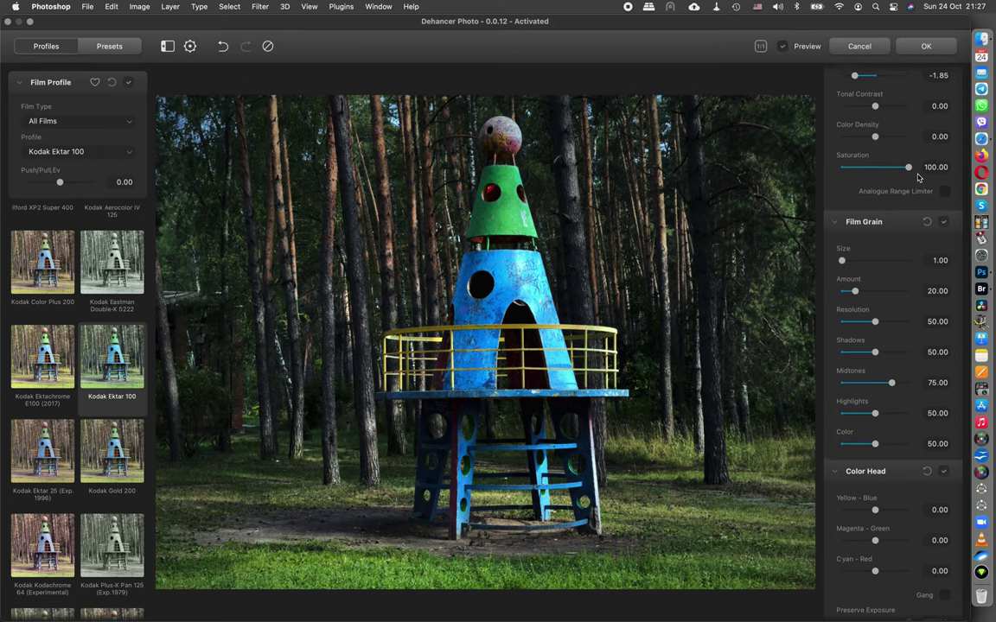
scroll(918, 177, down, 2)
scroll(918, 178, down, 2)
scroll(918, 177, down, 2)
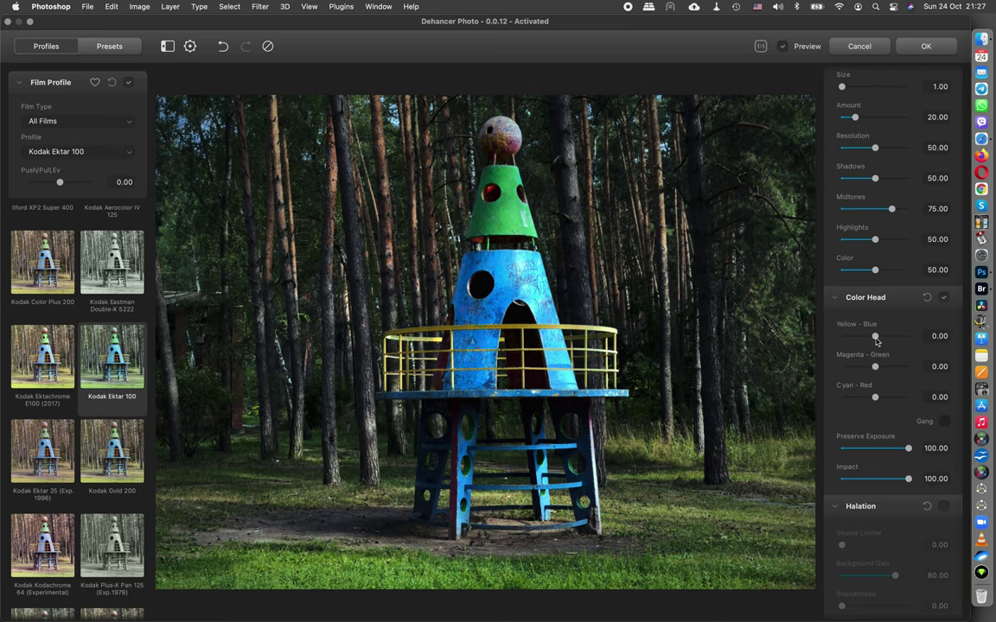
drag(876, 337, 878, 338)
- Toggle Color Head off and on to compare before and after, leaving it enabled
click(943, 297)
click(943, 297)
click(943, 298)
click(943, 297)
click(943, 297)
click(943, 297)
click(943, 297)
click(943, 297)
click(943, 297)
click(943, 298)
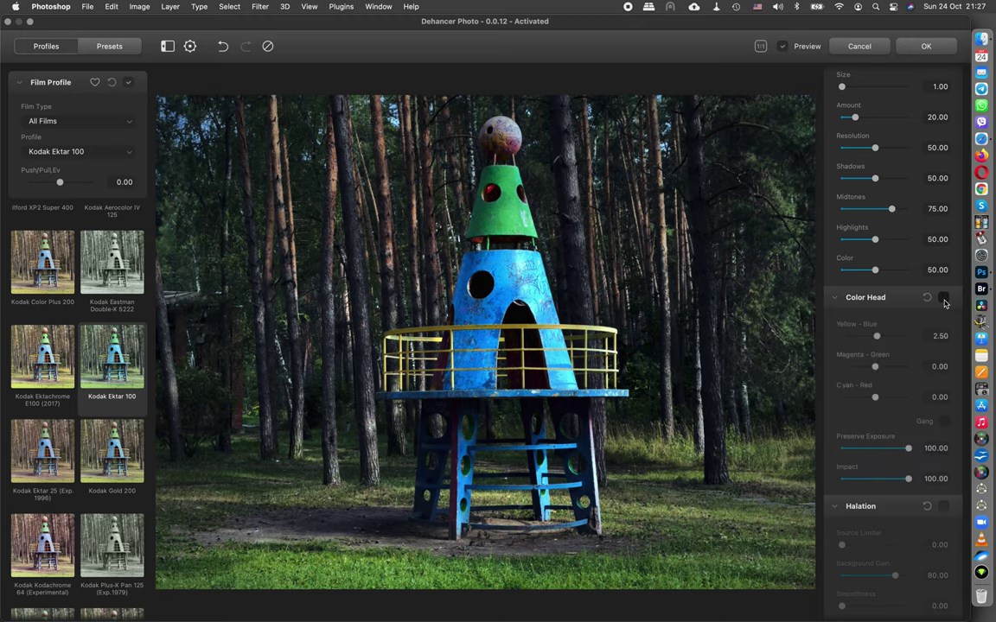
click(943, 297)
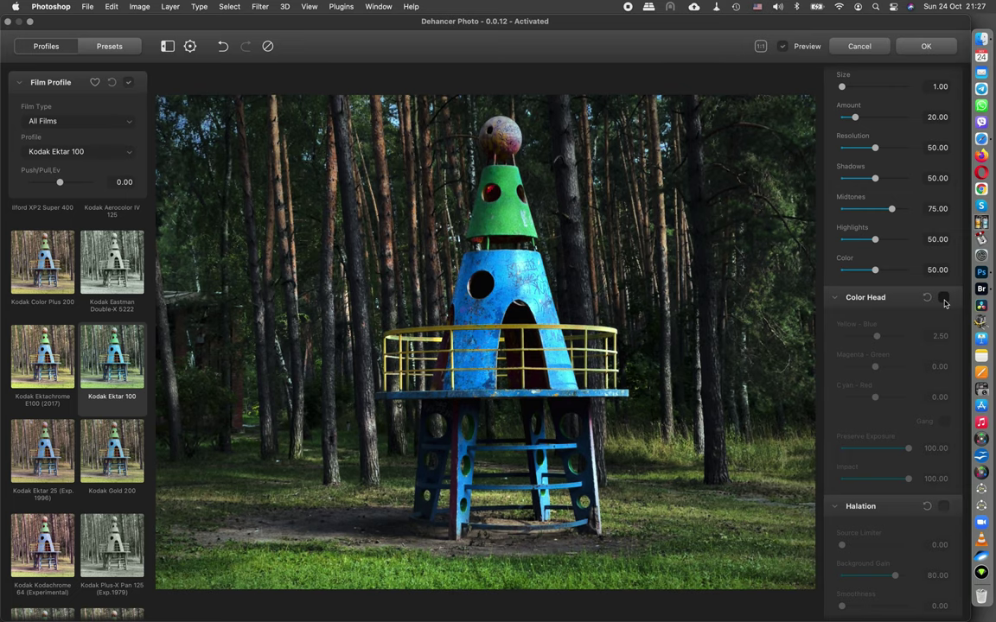
click(943, 298)
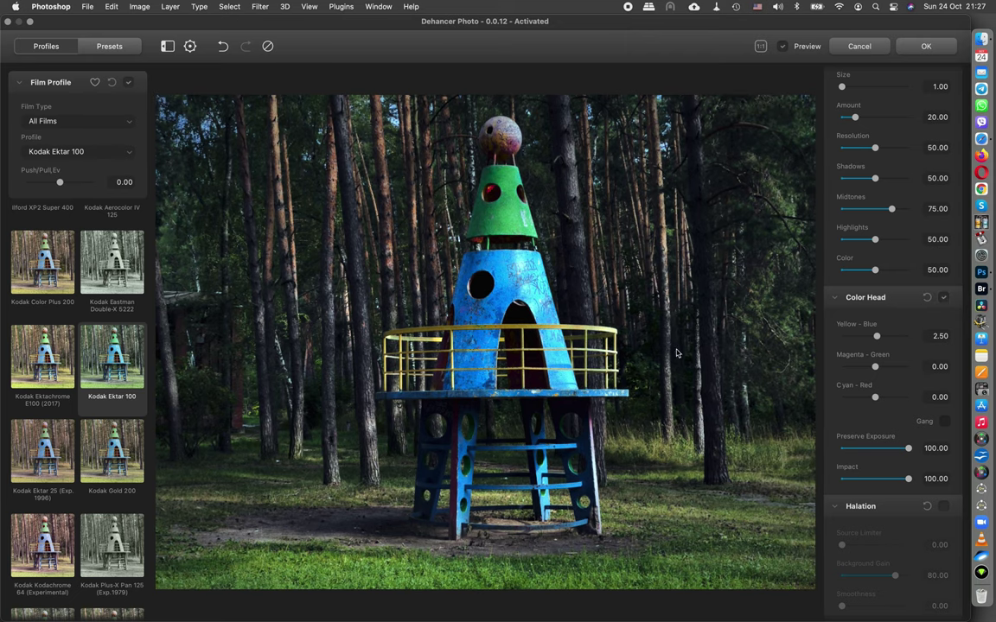
scroll(900, 363, down, 2)
scroll(916, 337, down, 2)
scroll(933, 303, down, 1)
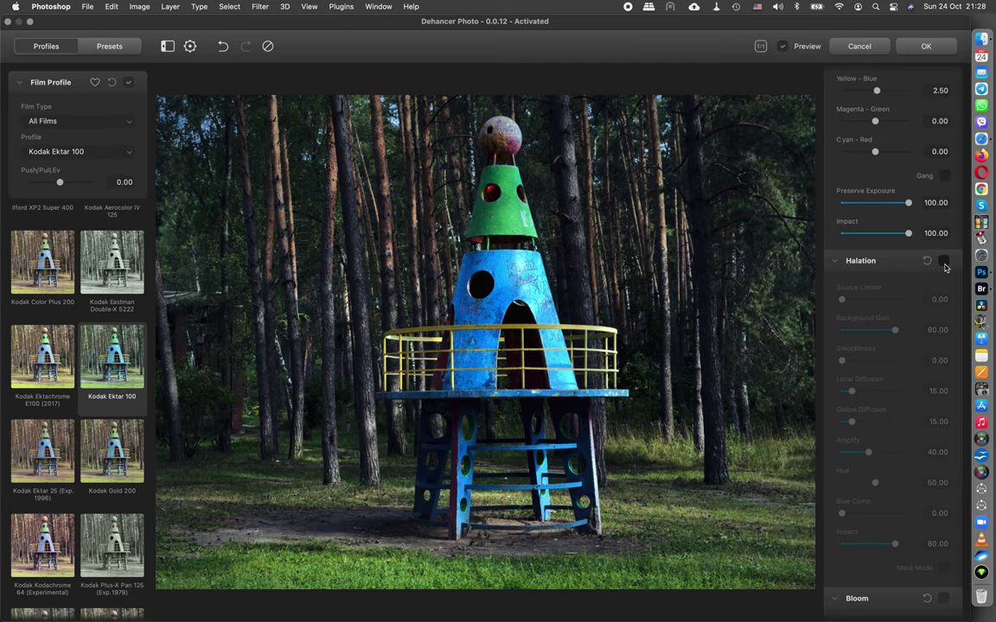
scroll(938, 221, up, 5)
scroll(938, 222, up, 1)
scroll(938, 221, up, 2)
scroll(938, 221, up, 2)
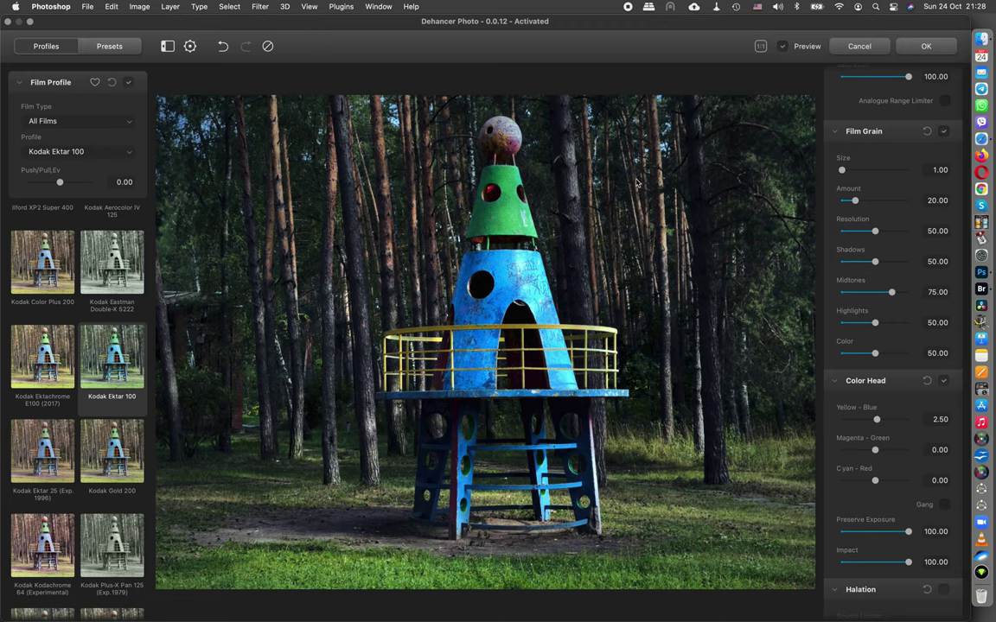
- Inspect the photo at 100% and compare it with and without film grain
click(760, 47)
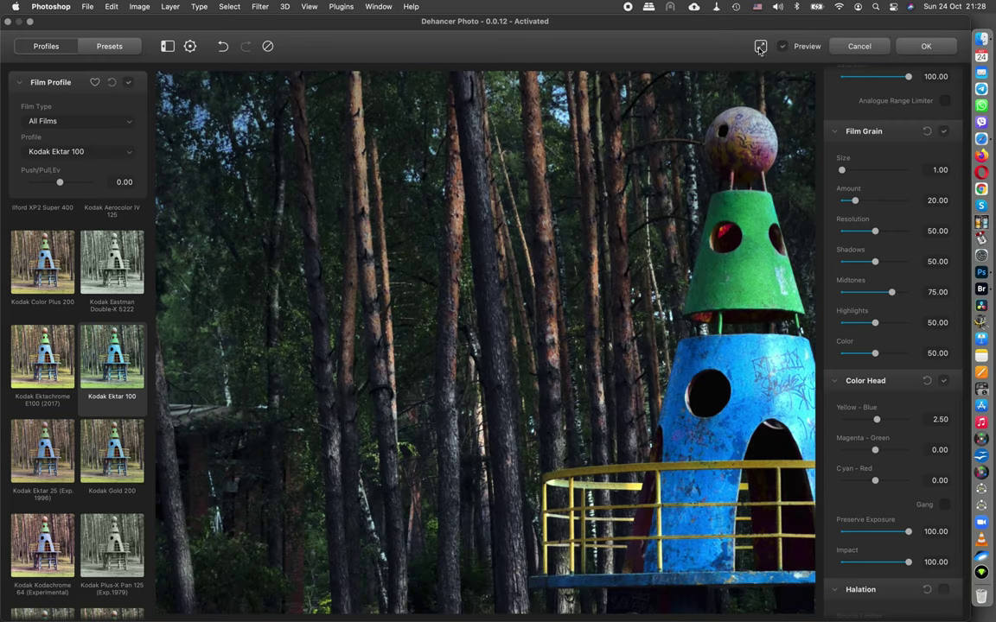
click(761, 47)
click(760, 47)
click(943, 131)
click(943, 131)
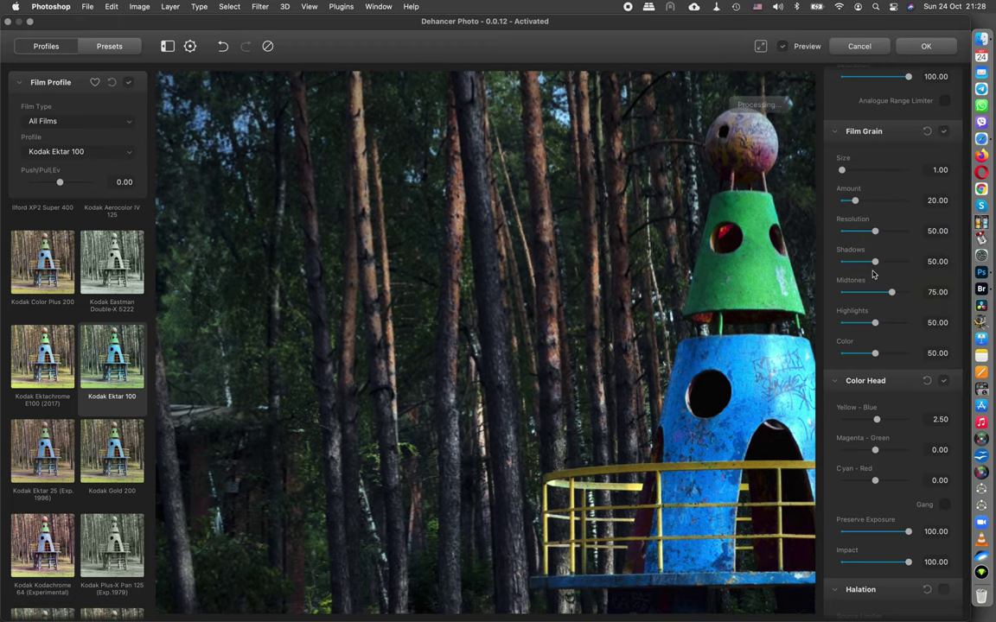
- Set Film Grain Amount to 30, comparing the grain on and off
click(931, 200)
double_click(932, 201)
text(30)
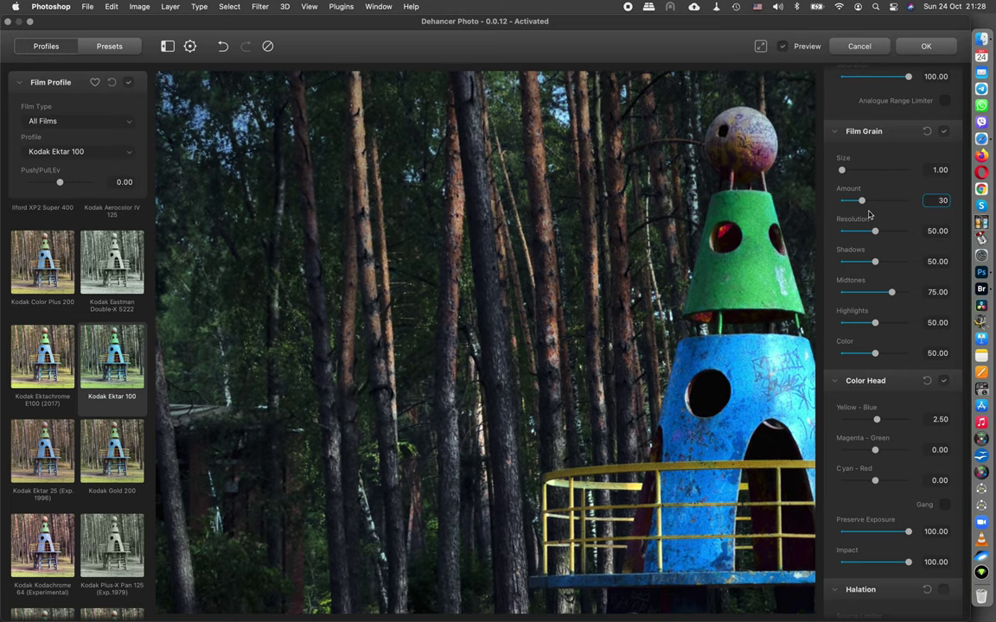
click(944, 134)
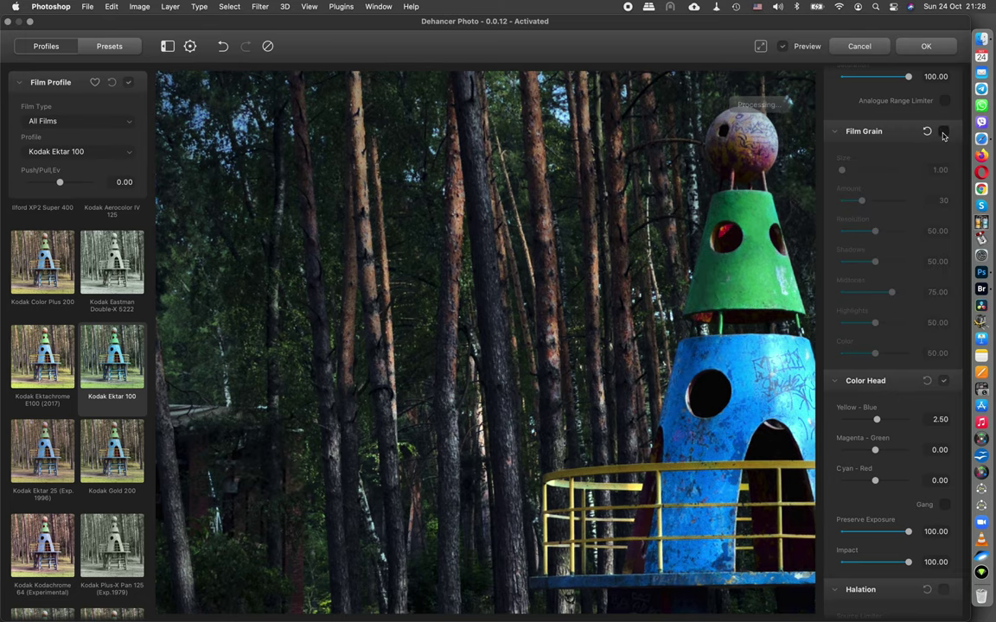
click(943, 132)
click(944, 132)
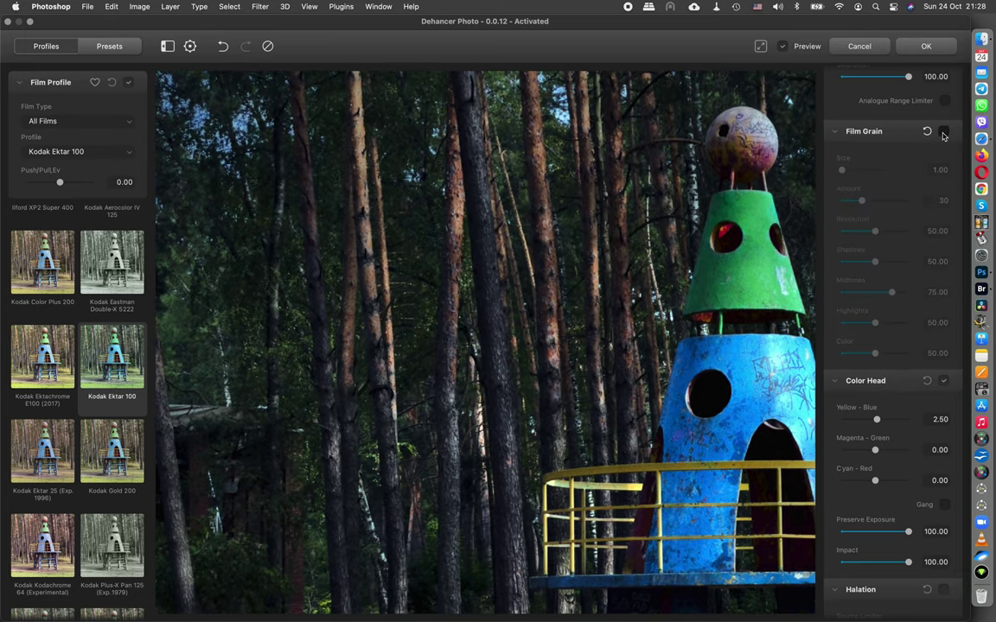
click(944, 134)
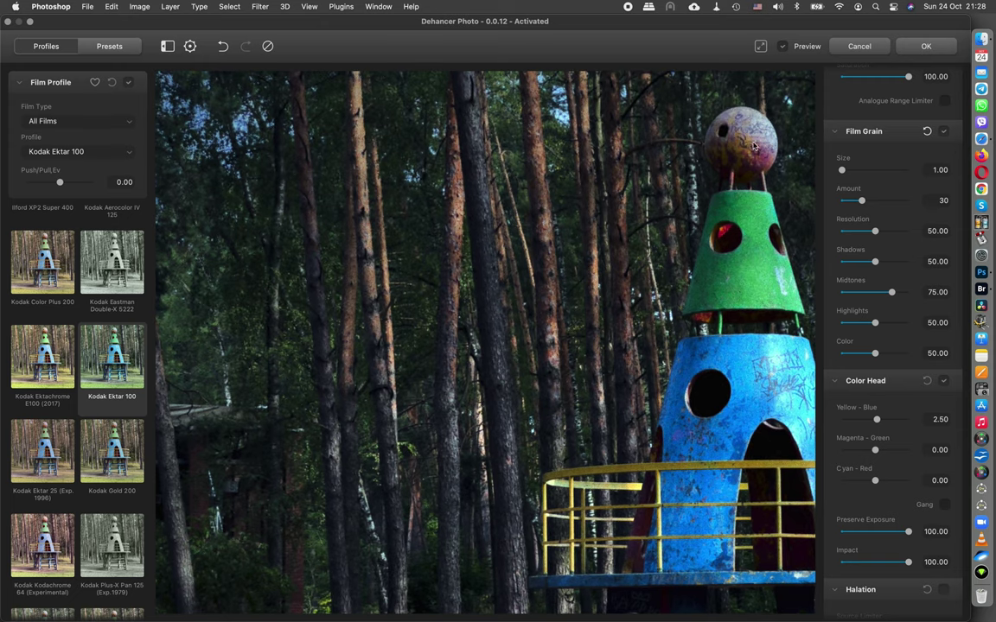
- Set Film Grain Size to 2 and return the preview to fit view
click(940, 169)
text(2)
click(944, 131)
scroll(925, 247, down, 1)
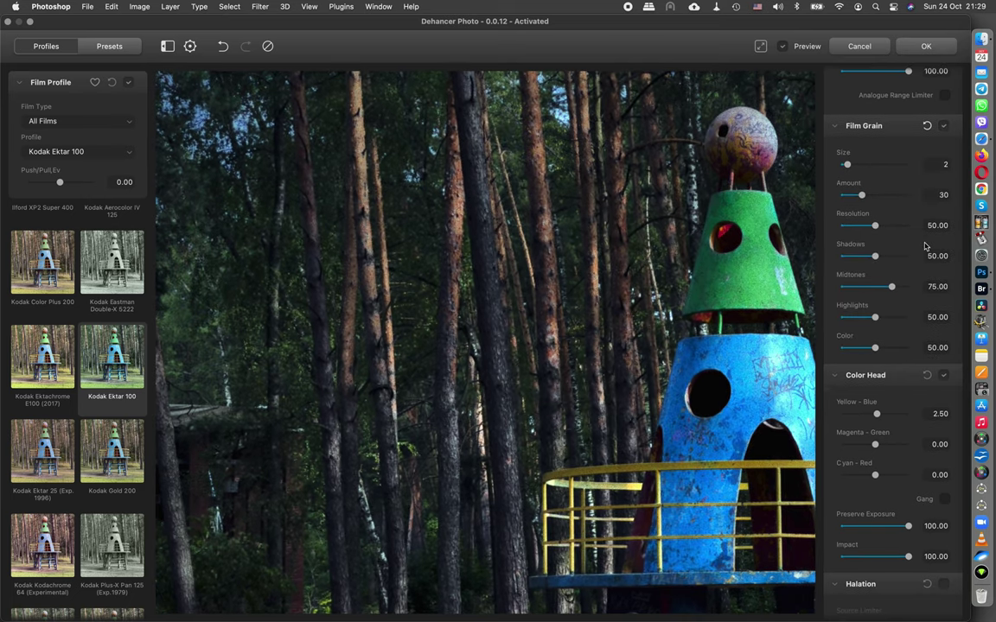
click(760, 46)
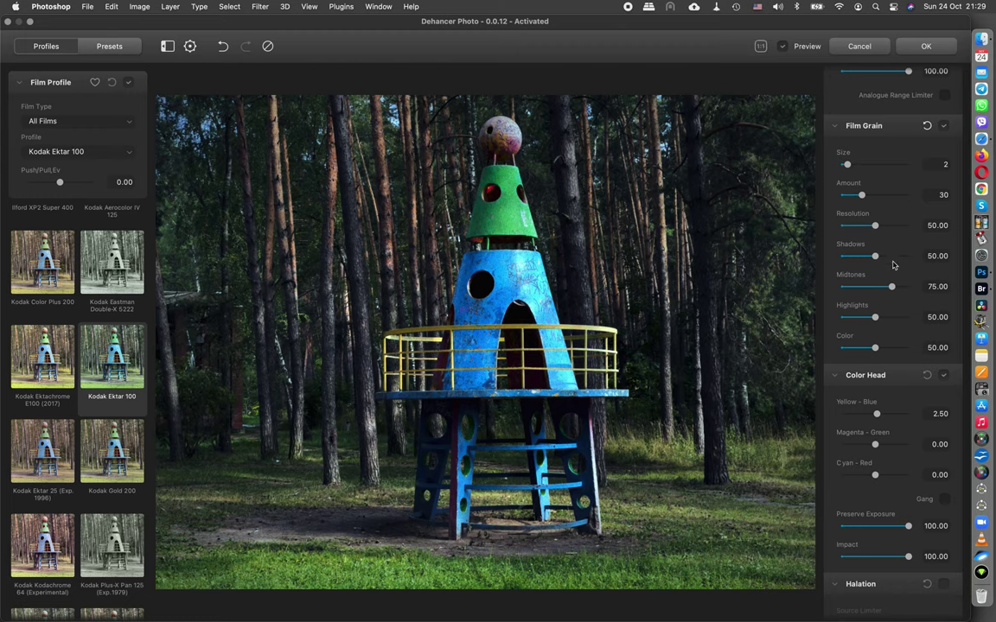
scroll(894, 265, down, 1)
scroll(893, 266, down, 1)
scroll(894, 266, down, 3)
scroll(894, 266, down, 2)
scroll(894, 265, down, 1)
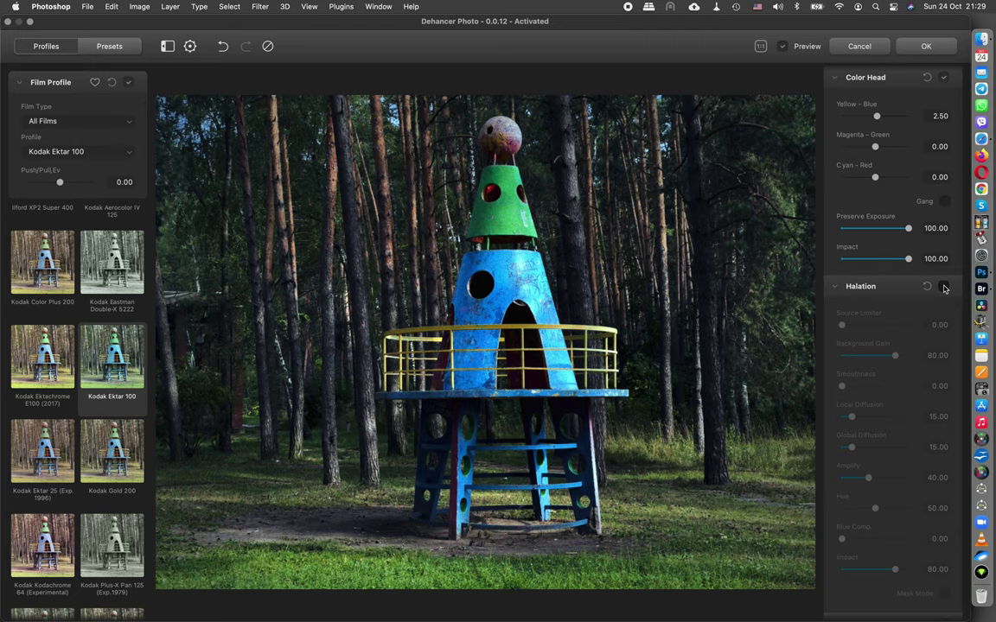
- Enable Halation and check it at 100% centred on the rocket, toggling it off and on
click(944, 287)
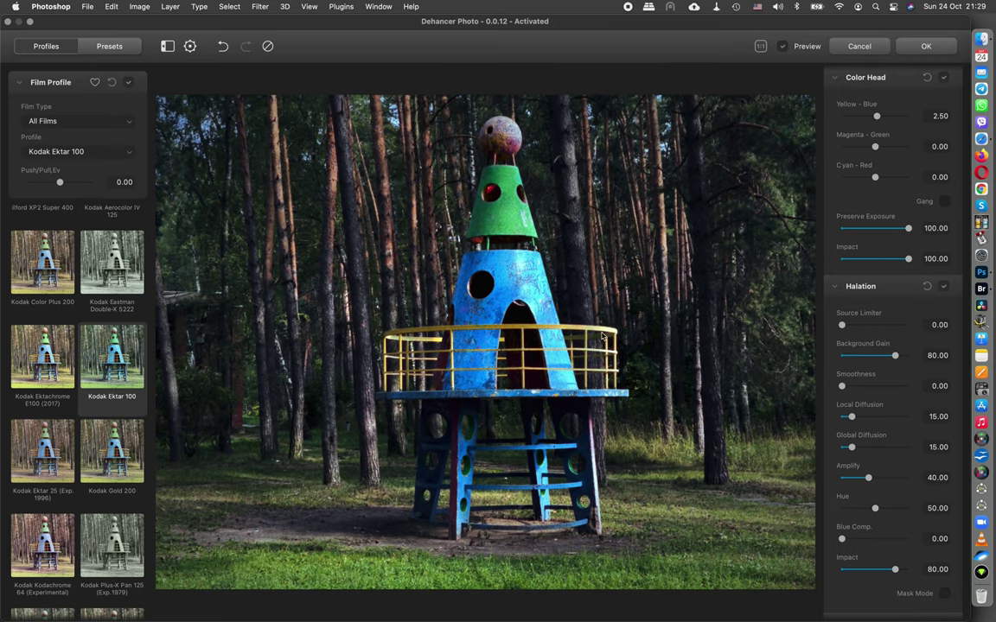
click(760, 45)
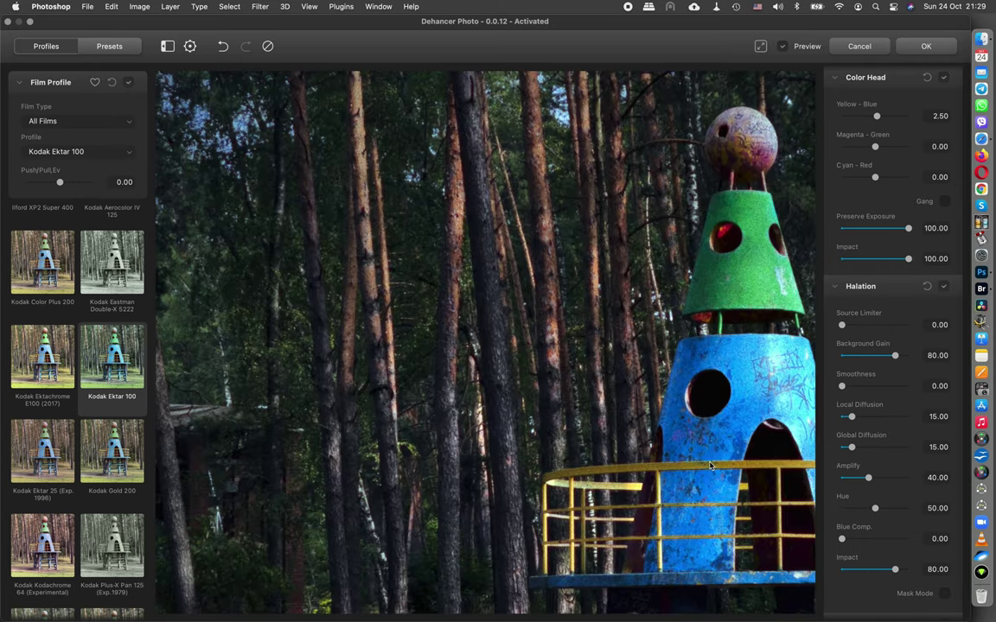
mouse_move(710, 465)
mouse_down()
mouse_move(662, 432)
mouse_move(526, 374)
mouse_move(413, 285)
mouse_up()
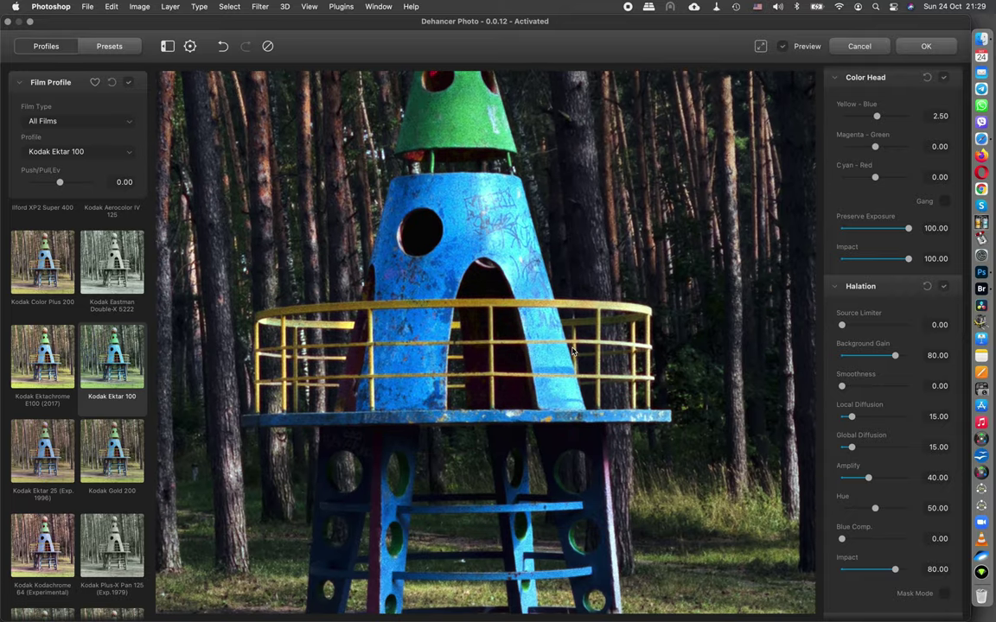
click(944, 287)
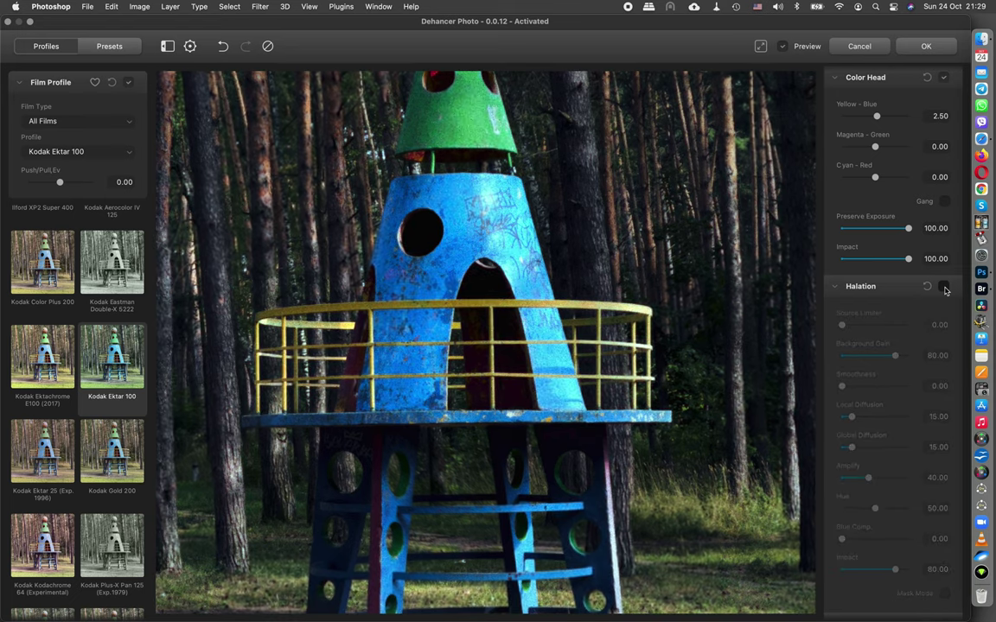
click(944, 286)
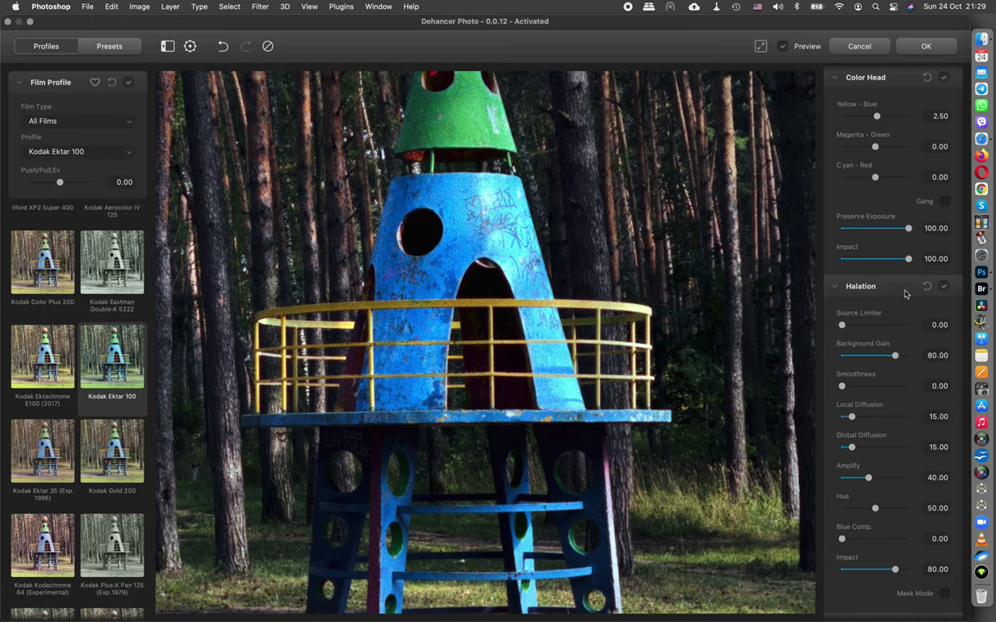
- Raise Halation Background Gain to 91.67 and boost Local Diffusion and Amplify
drag(895, 361, 903, 360)
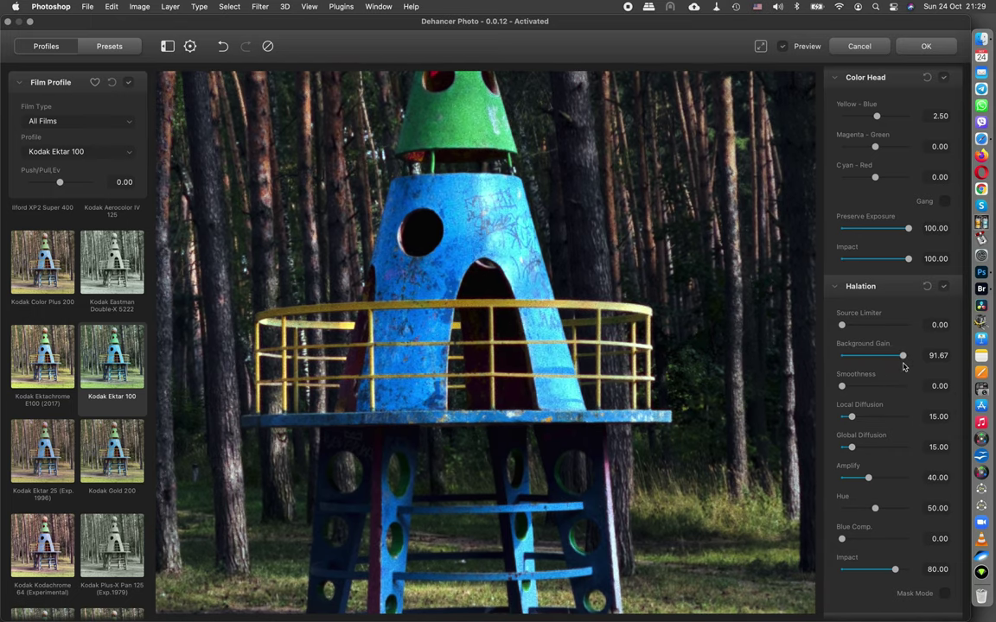
drag(853, 418, 907, 422)
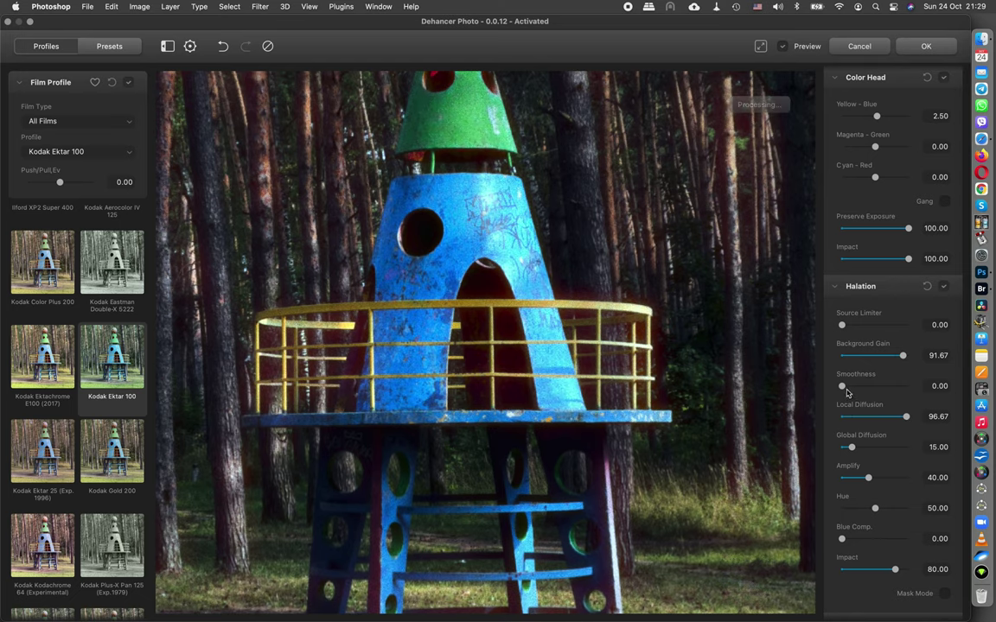
drag(868, 478, 901, 480)
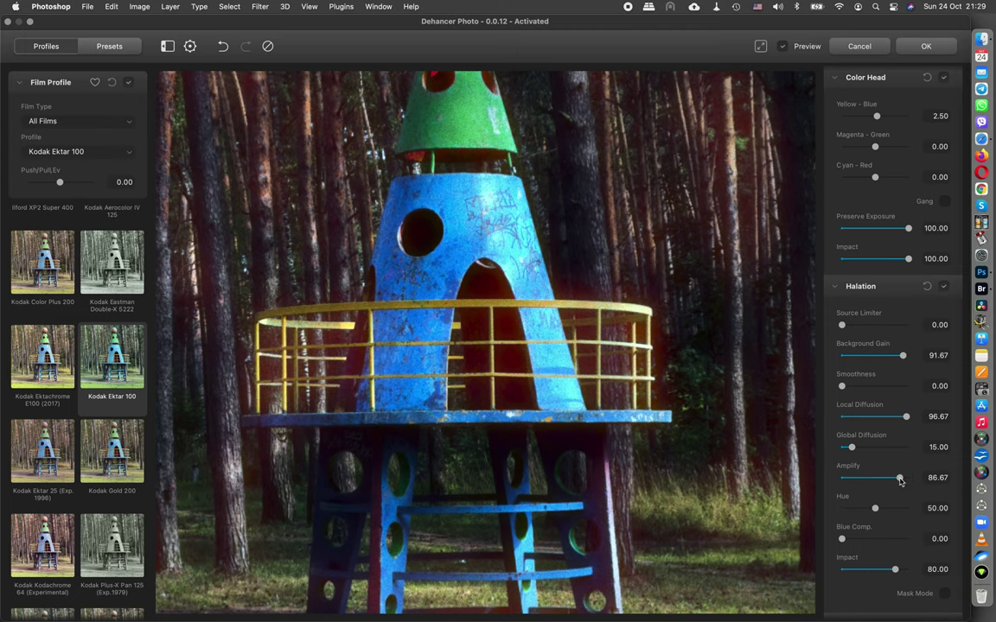
click(943, 287)
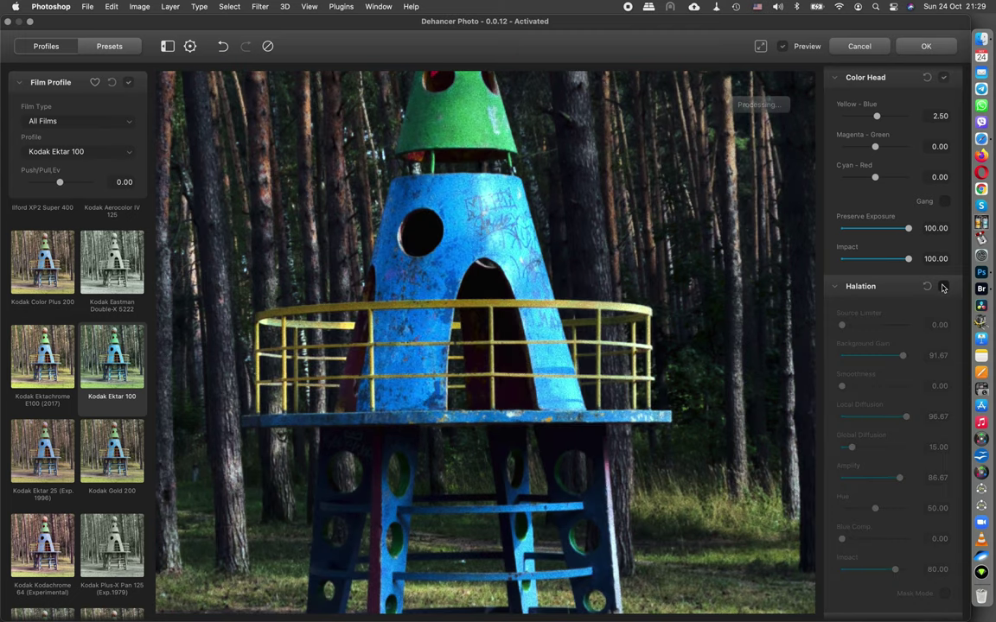
click(943, 286)
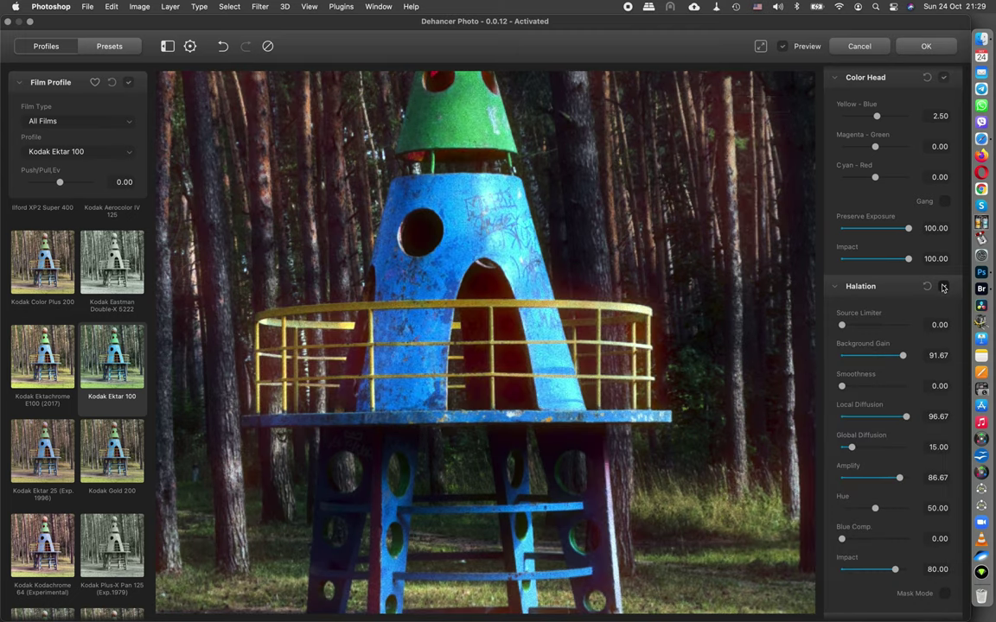
- Settle Local Diffusion at 20 and Amplify at 80.83, comparing halation on and off
double_click(899, 479)
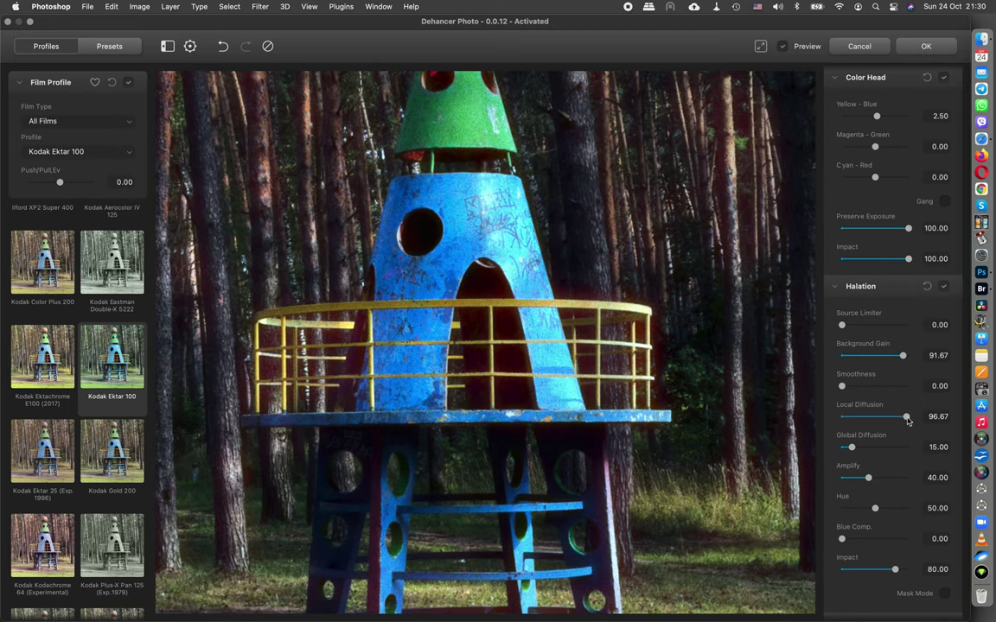
drag(906, 418, 854, 418)
drag(868, 478, 896, 482)
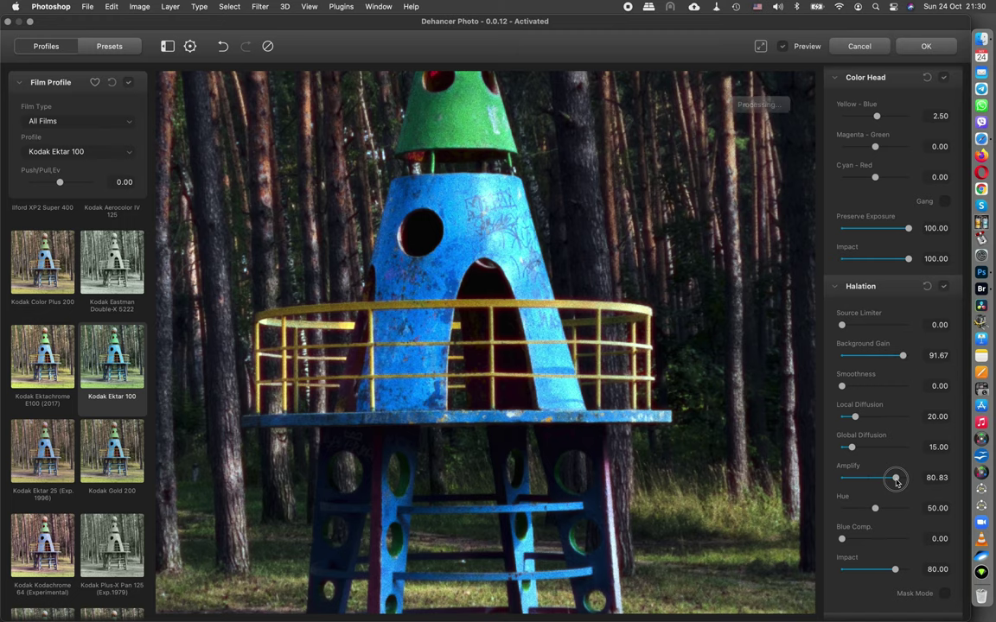
click(943, 287)
click(943, 287)
click(943, 287)
- Fit the whole photo in the preview and compare it with and without halation
click(761, 46)
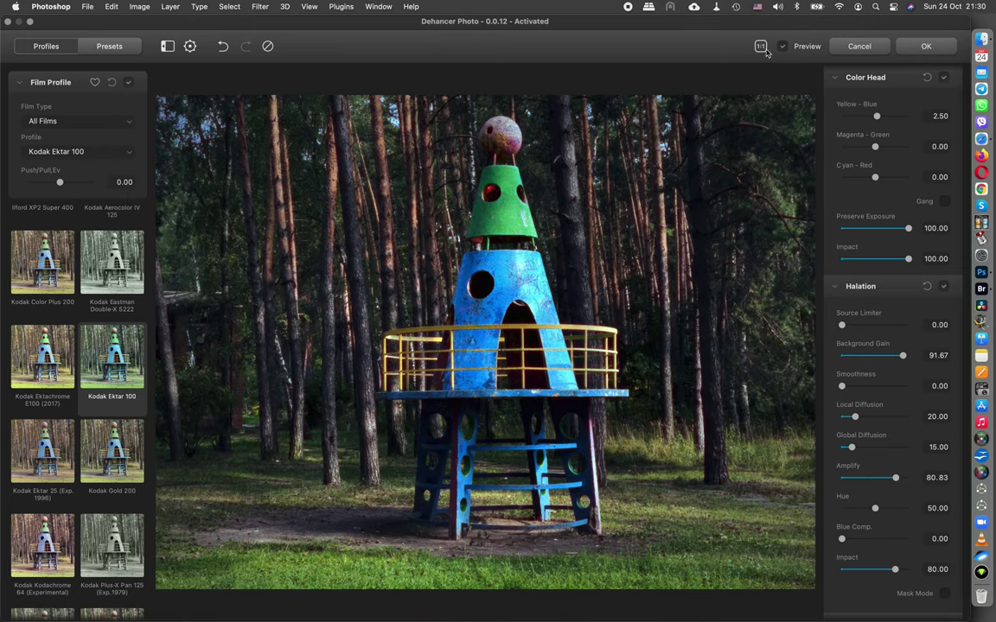
click(944, 287)
click(944, 287)
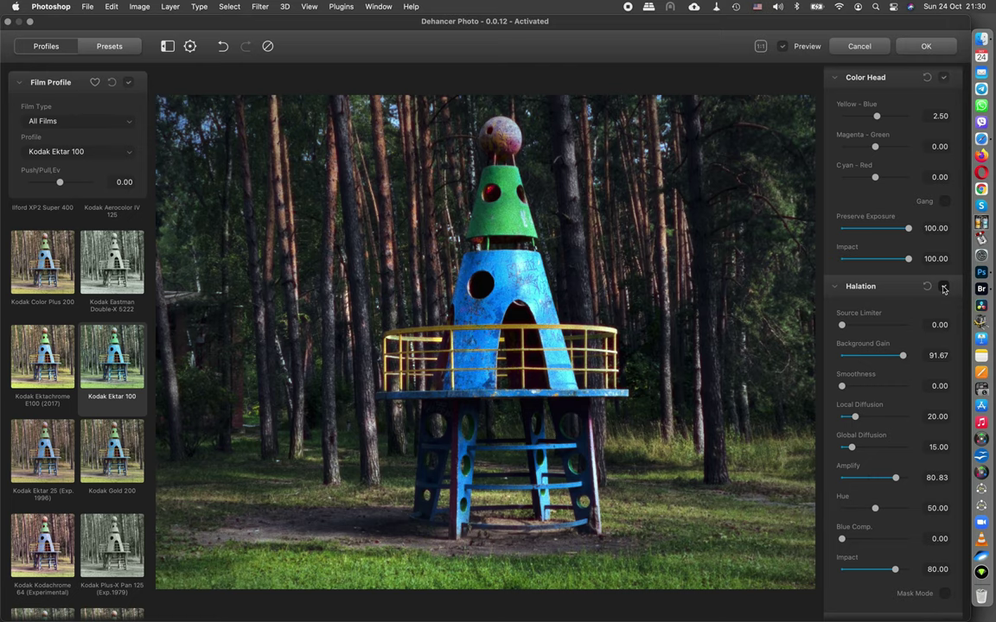
click(944, 287)
click(943, 287)
click(944, 287)
click(944, 287)
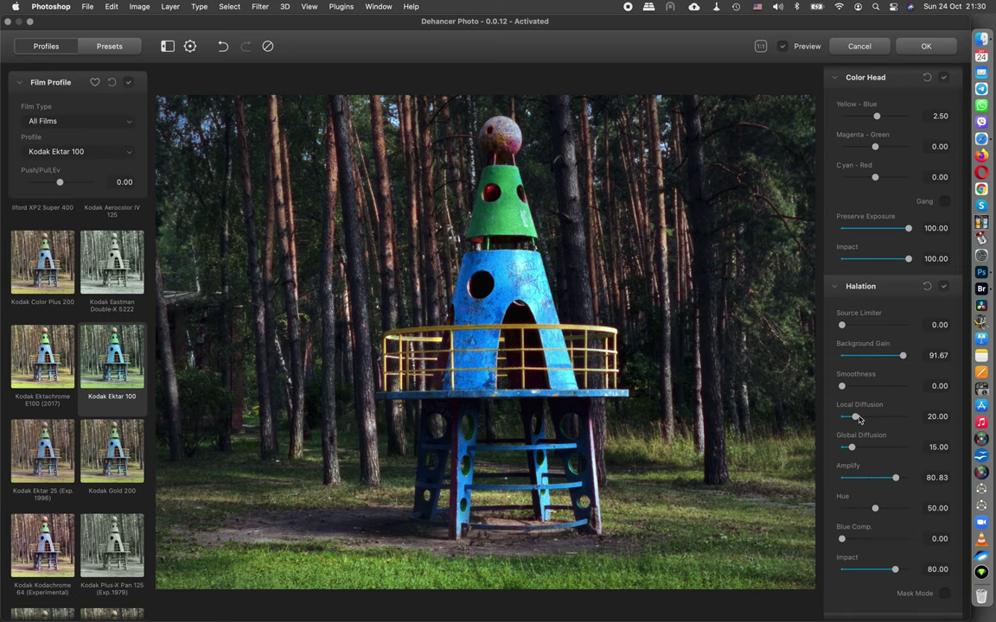
- Try a stronger Halation Global Diffusion, then reset it to 15
mouse_move(851, 447)
mouse_down()
mouse_move(908, 447)
mouse_move(873, 445)
mouse_move(891, 448)
mouse_up()
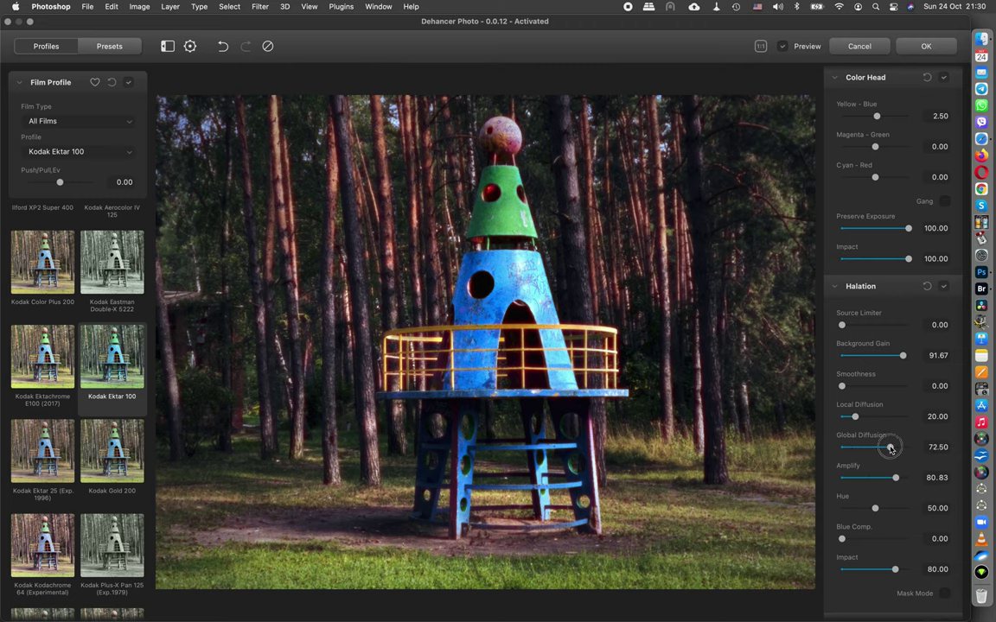
double_click(891, 448)
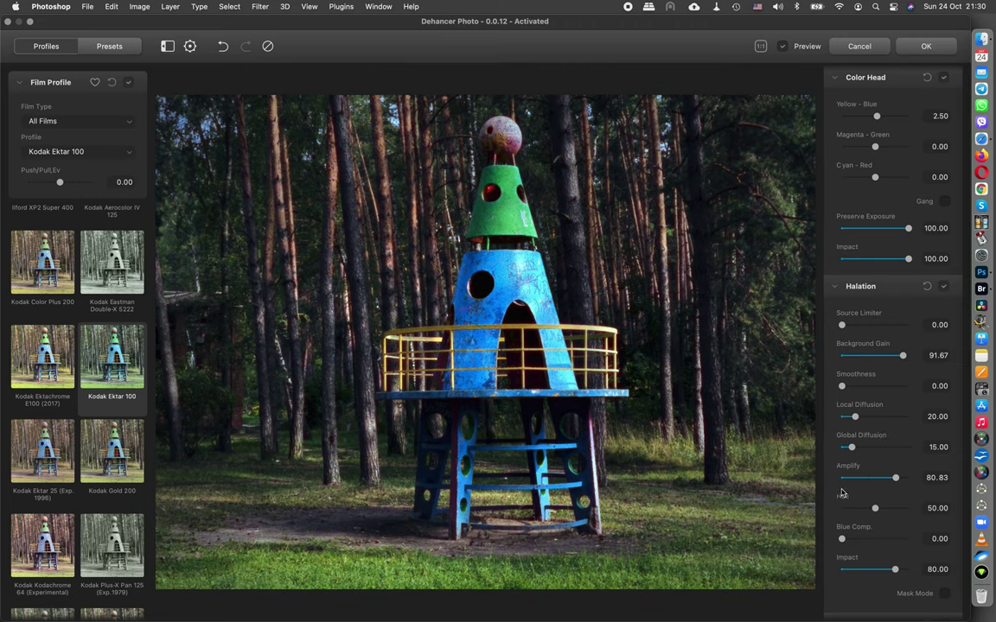
click(944, 287)
click(944, 287)
- Scroll down to the Bloom section and switch Bloom on
scroll(884, 394, down, 1)
scroll(884, 394, down, 2)
scroll(884, 395, down, 3)
scroll(884, 394, down, 3)
scroll(884, 394, down, 2)
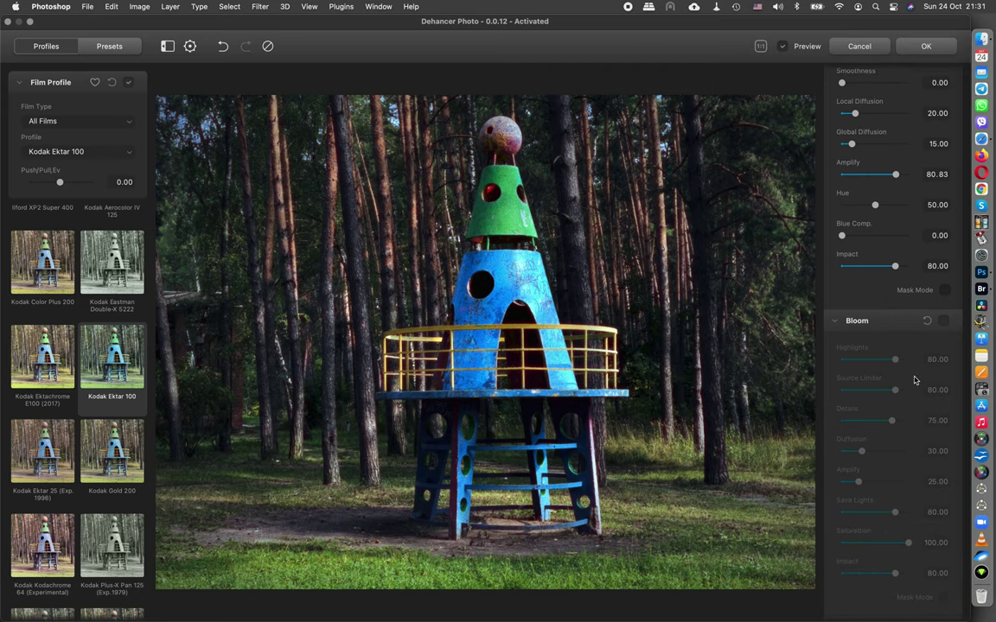
scroll(914, 378, down, 1)
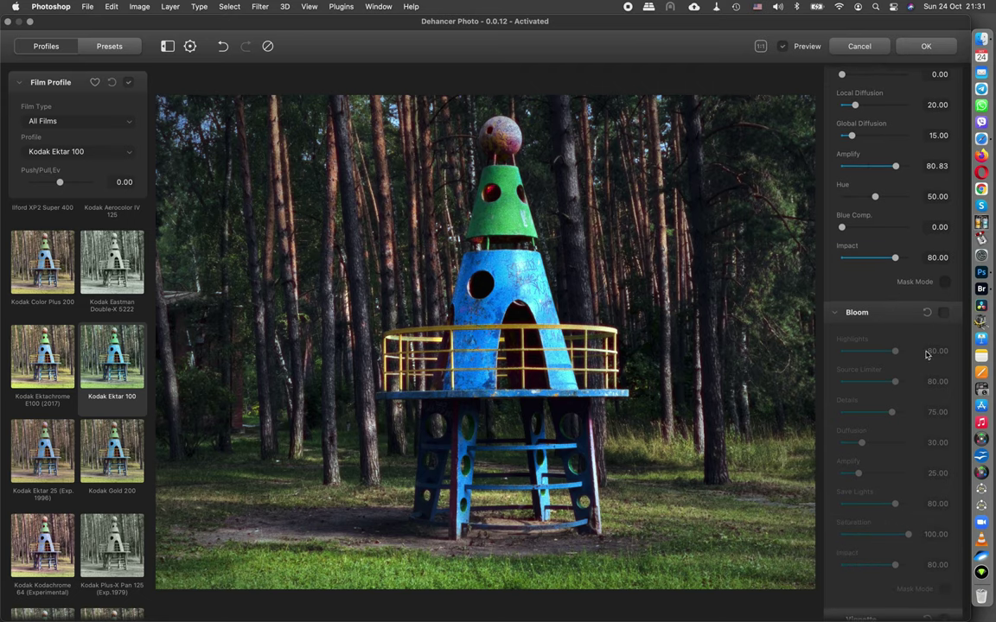
click(944, 313)
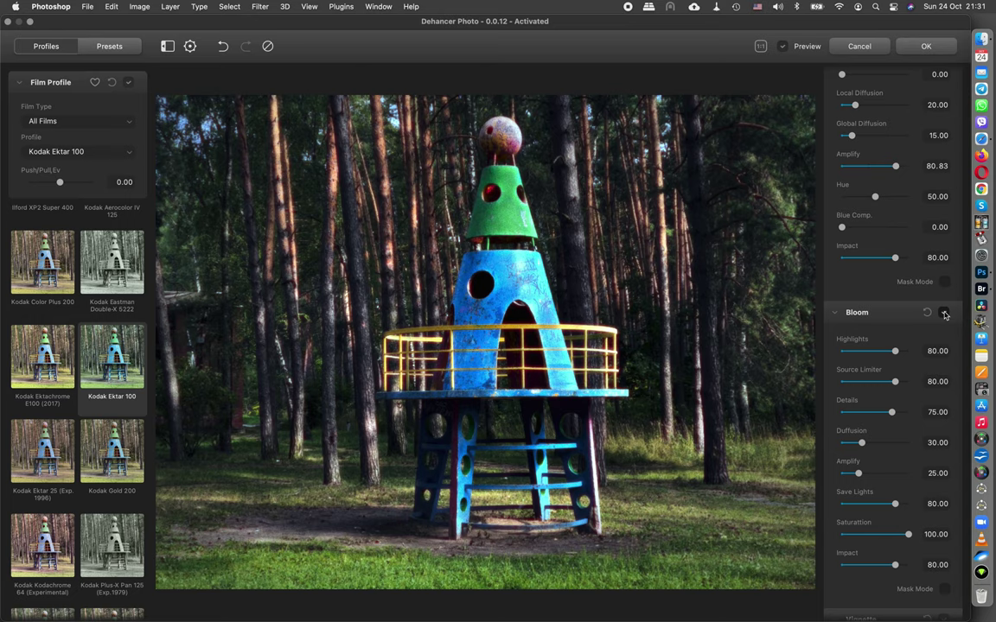
click(945, 313)
click(945, 313)
click(945, 313)
click(945, 313)
- Set Bloom Source Limiter 1.67, Diffusion 76.67, Impact 57.50, then turn on Mask Mode
drag(895, 381, 844, 385)
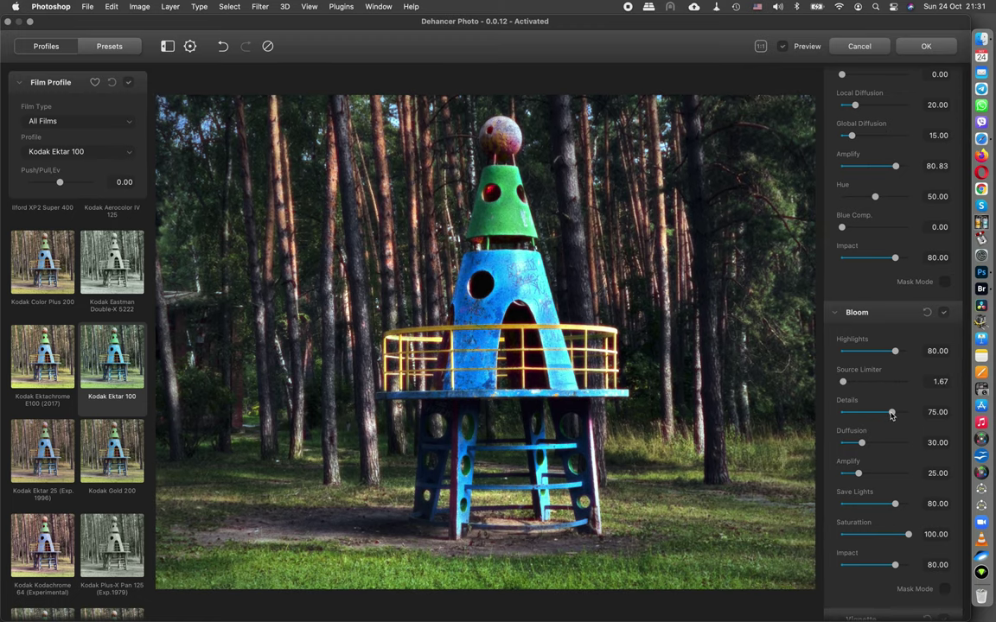
drag(862, 444, 893, 442)
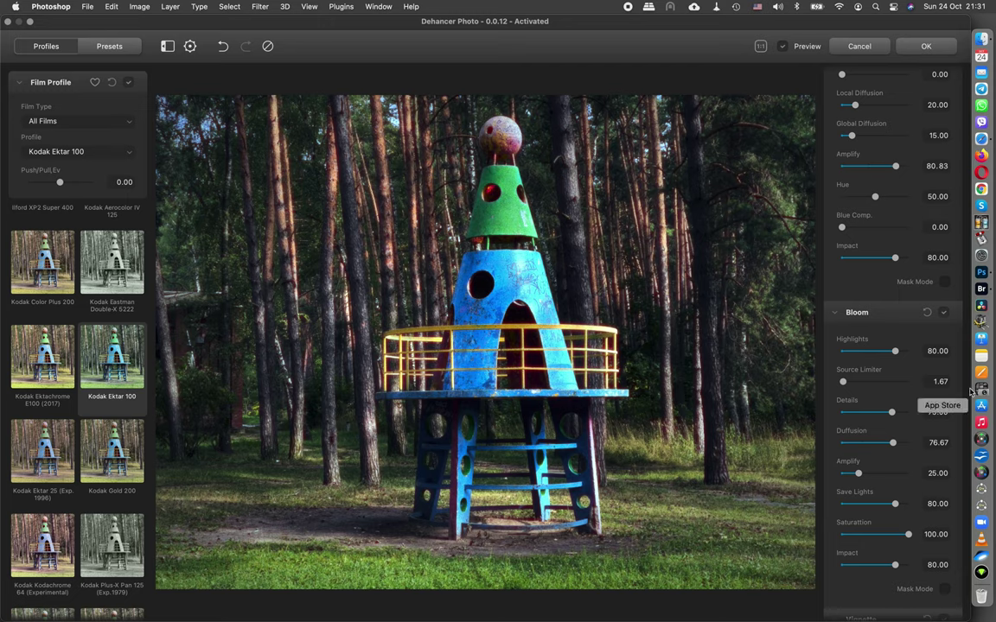
drag(896, 566, 880, 566)
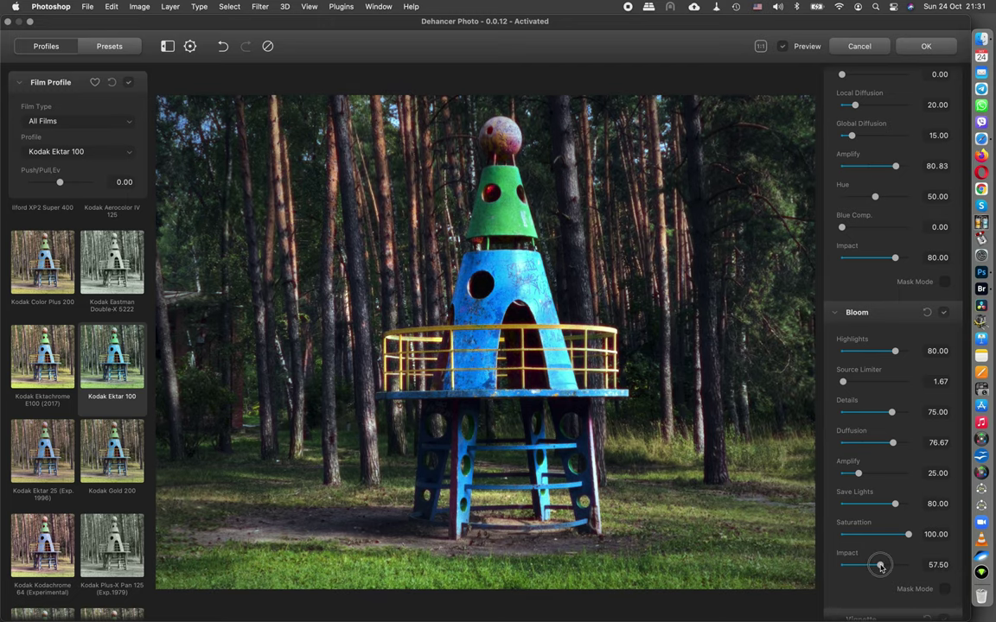
click(944, 313)
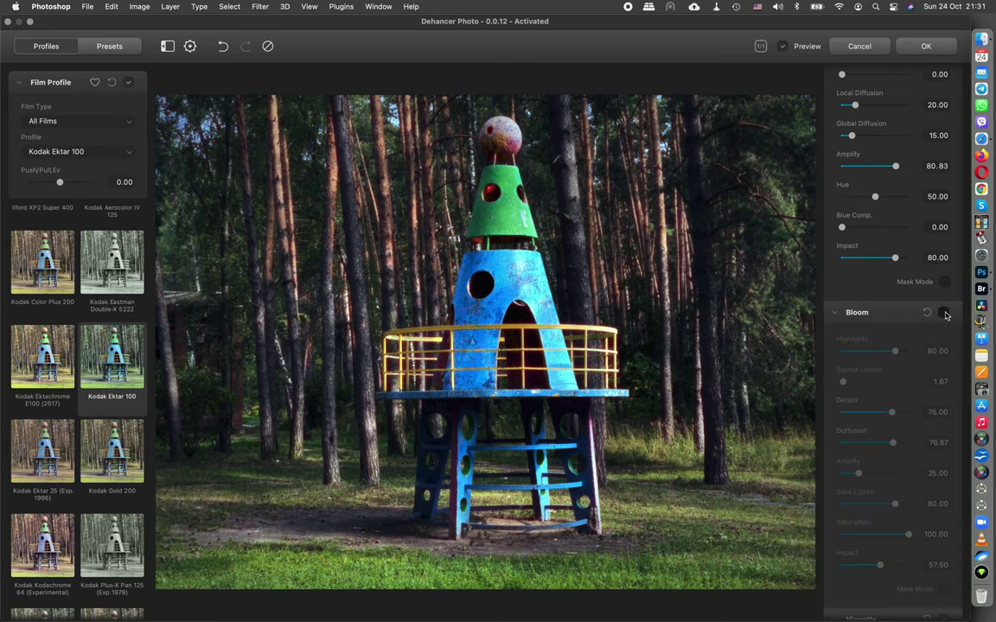
click(944, 314)
click(945, 313)
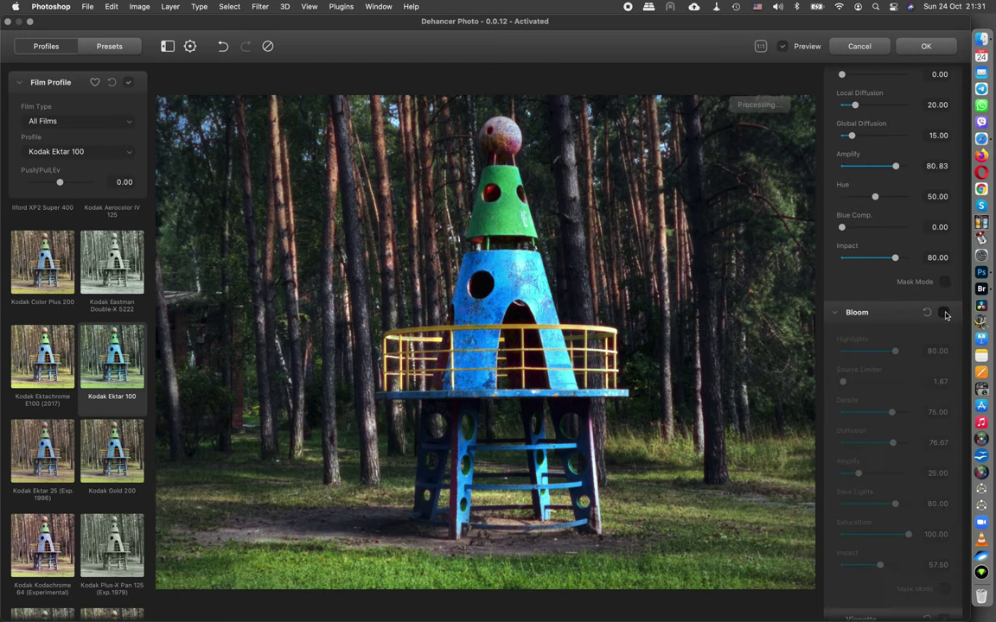
click(944, 314)
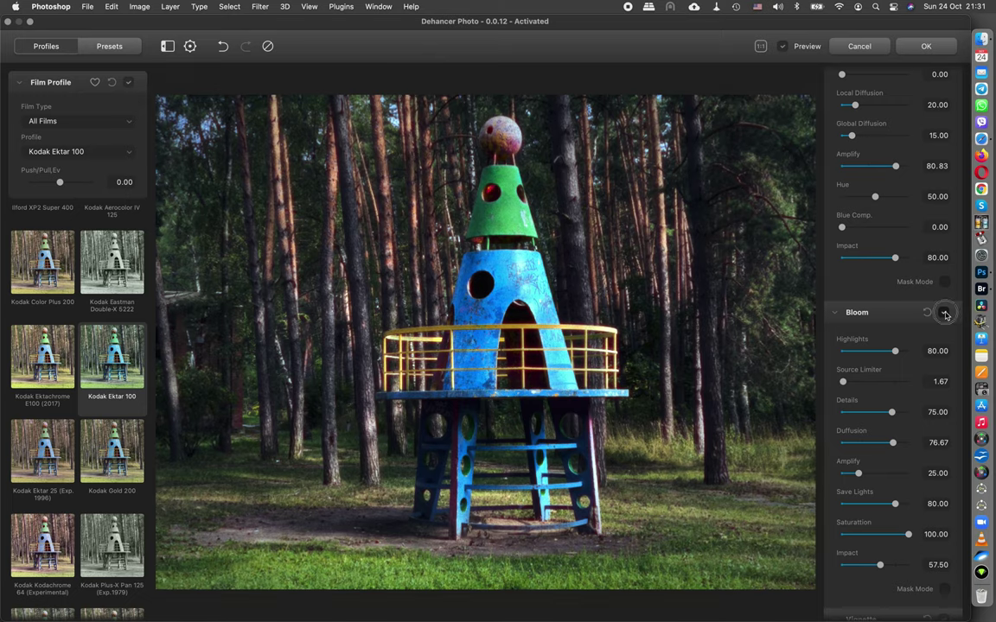
click(945, 314)
click(944, 314)
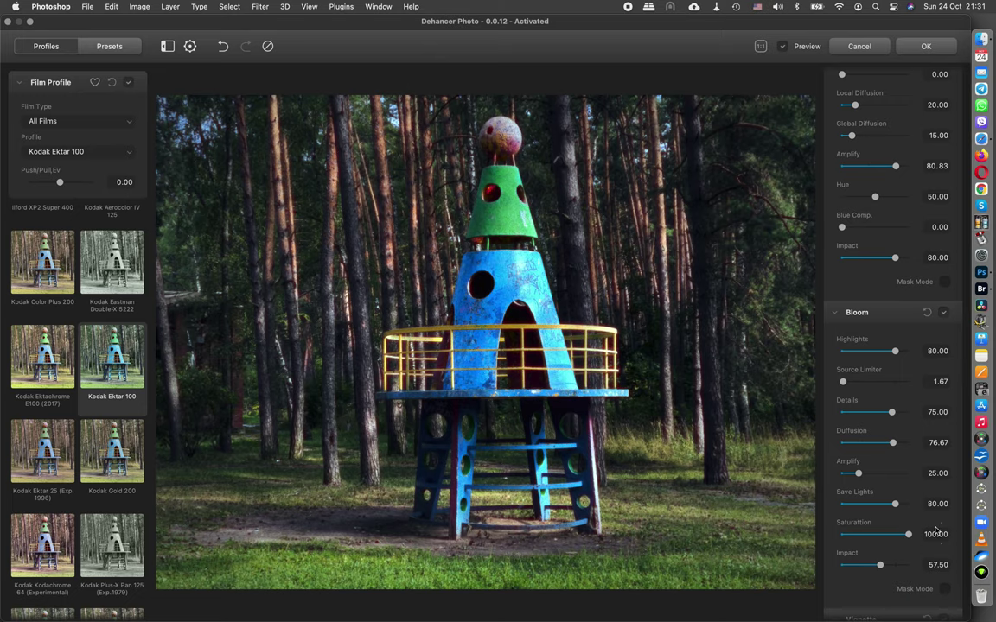
click(946, 588)
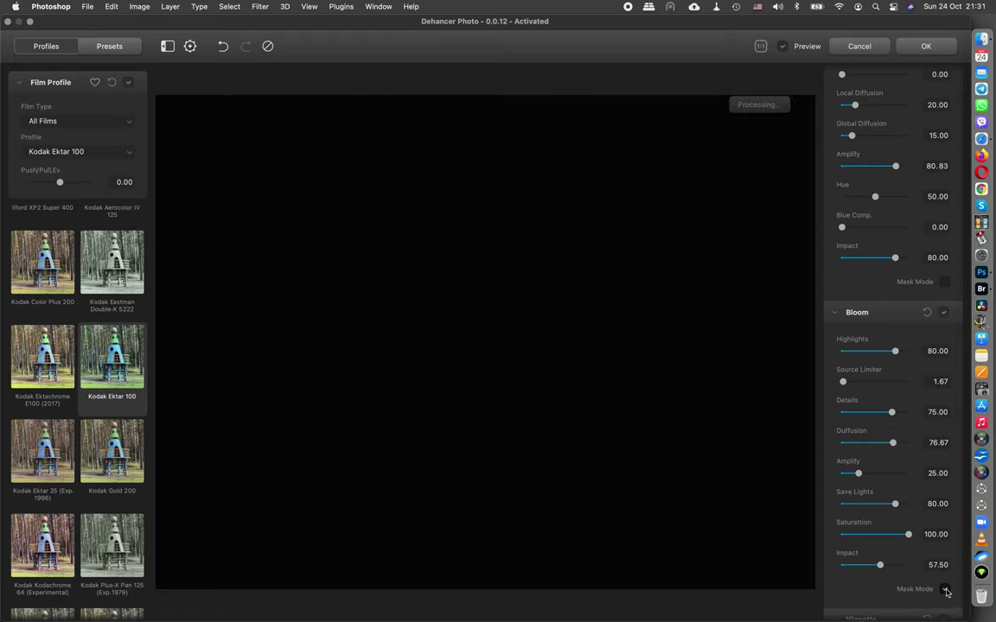
- Inspect the bloom mask at higher Impact, then turn Mask Mode off with Impact at 47.50
drag(885, 569, 951, 569)
click(945, 591)
click(945, 591)
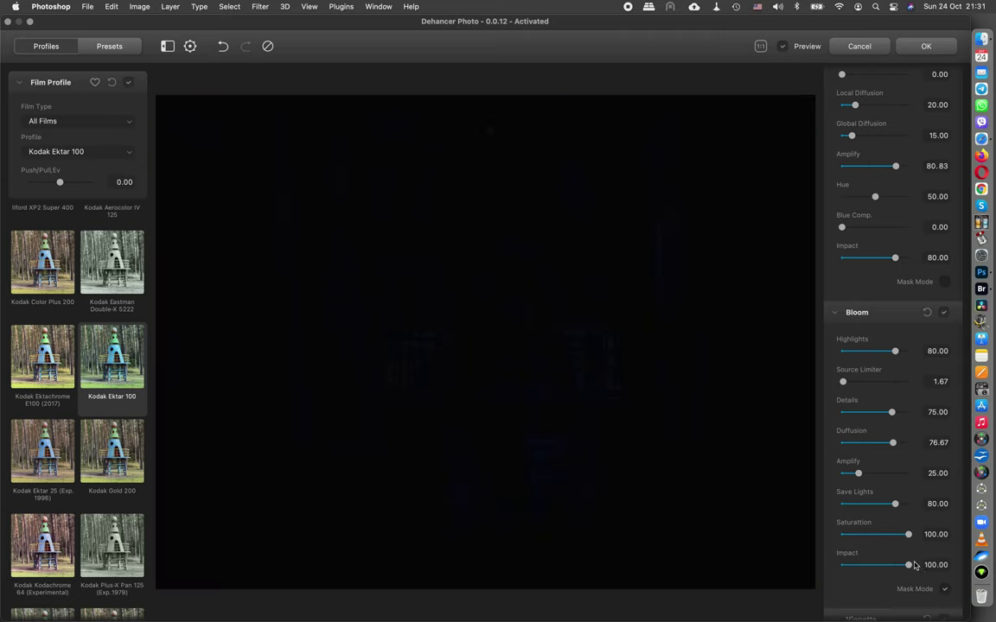
drag(907, 564, 873, 566)
click(944, 313)
click(944, 312)
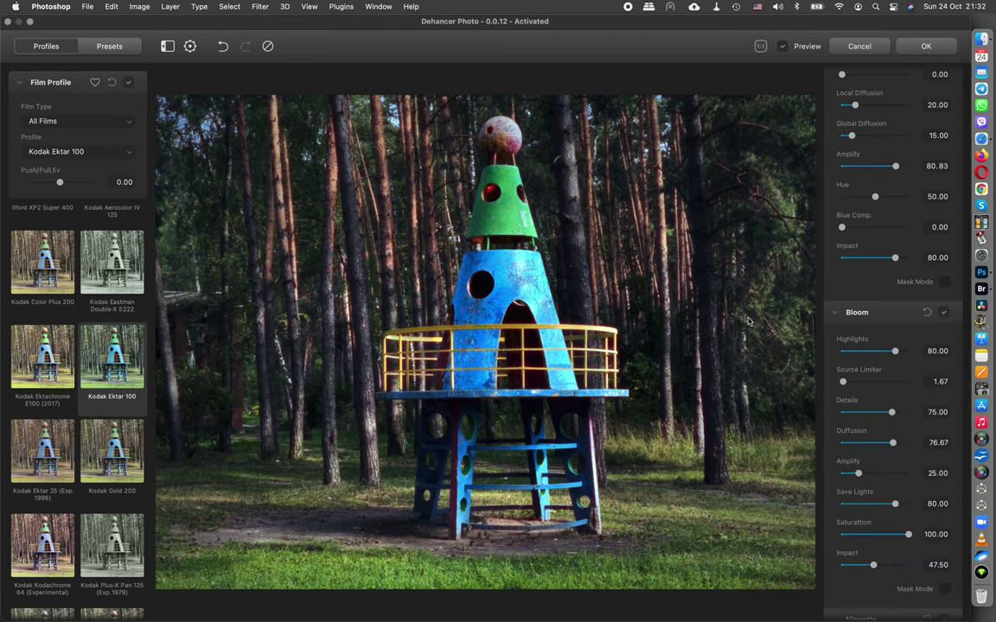
- Scroll back up to Print and lower its Exposure to -2.30
scroll(860, 458, down, 2)
scroll(860, 462, down, 3)
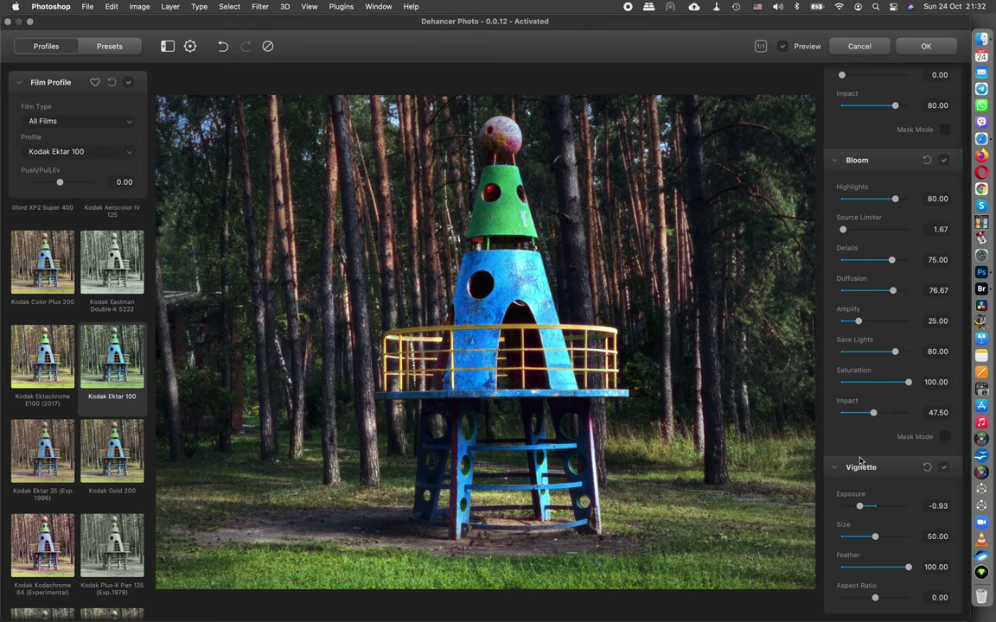
scroll(860, 460, up, 4)
scroll(860, 460, up, 1)
scroll(860, 461, up, 1)
scroll(860, 461, up, 2)
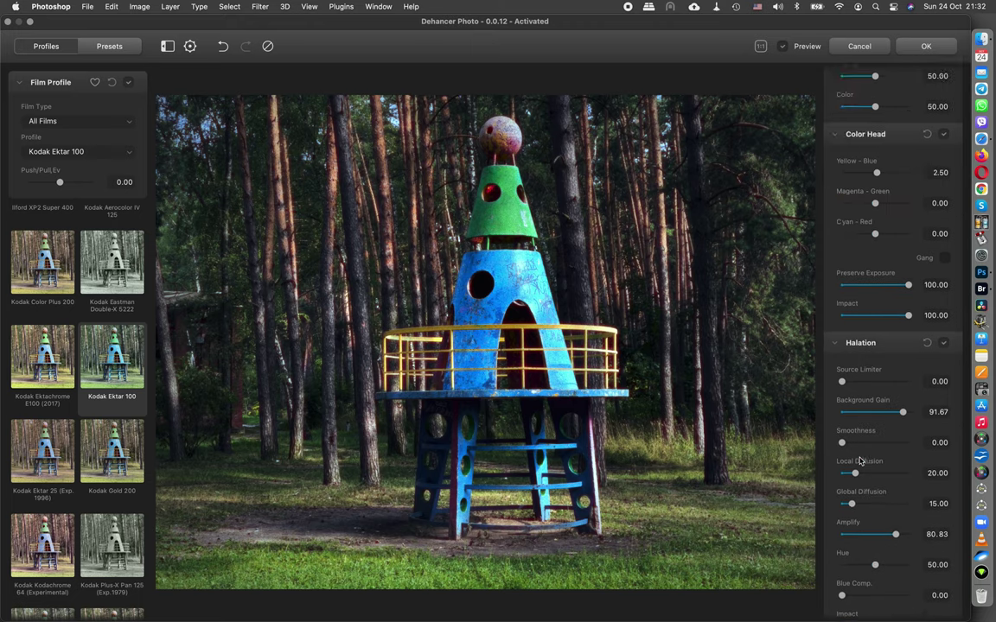
scroll(861, 461, up, 8)
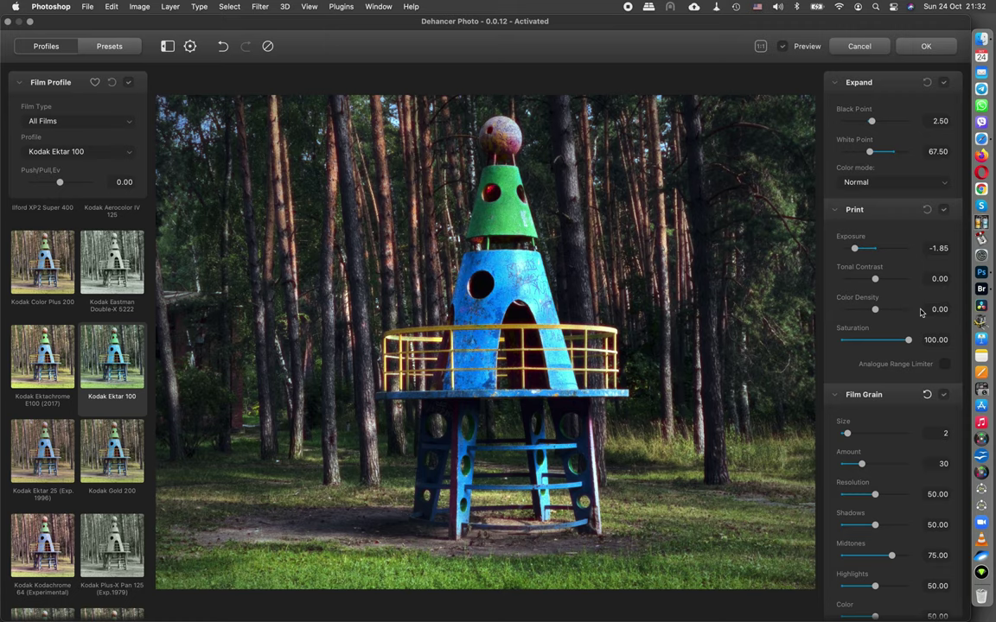
drag(853, 249, 849, 250)
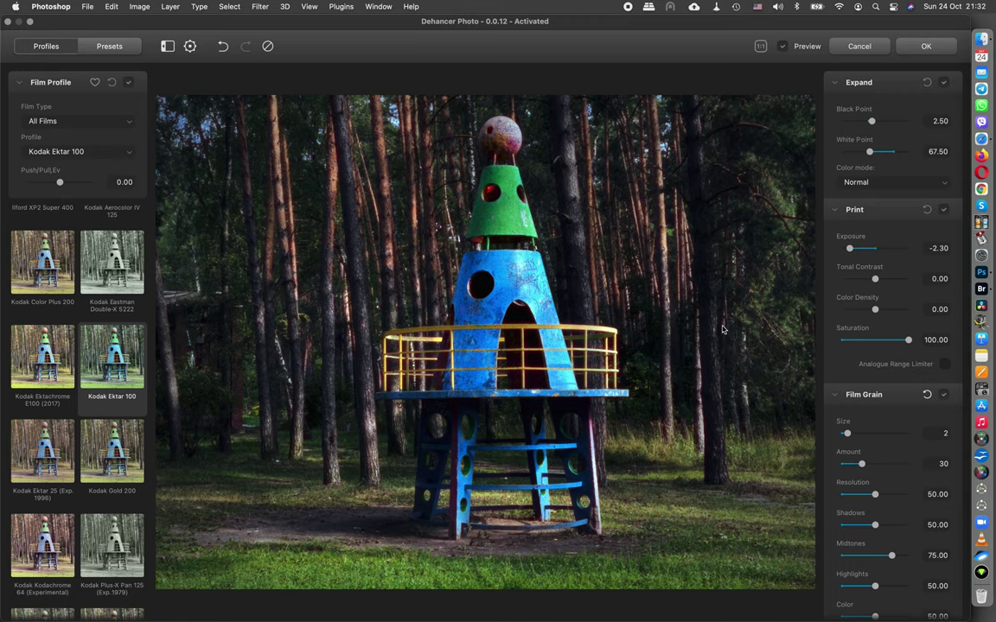
- Apply the Dehancer grade, hide Photoshop's panels, and switch to Safari
click(927, 46)
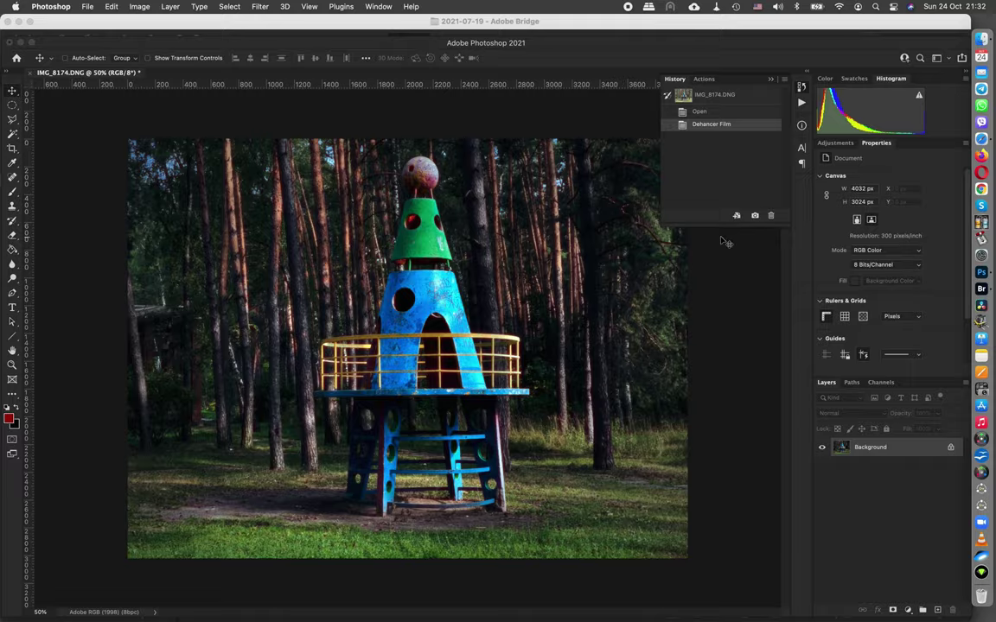
key(Tab)
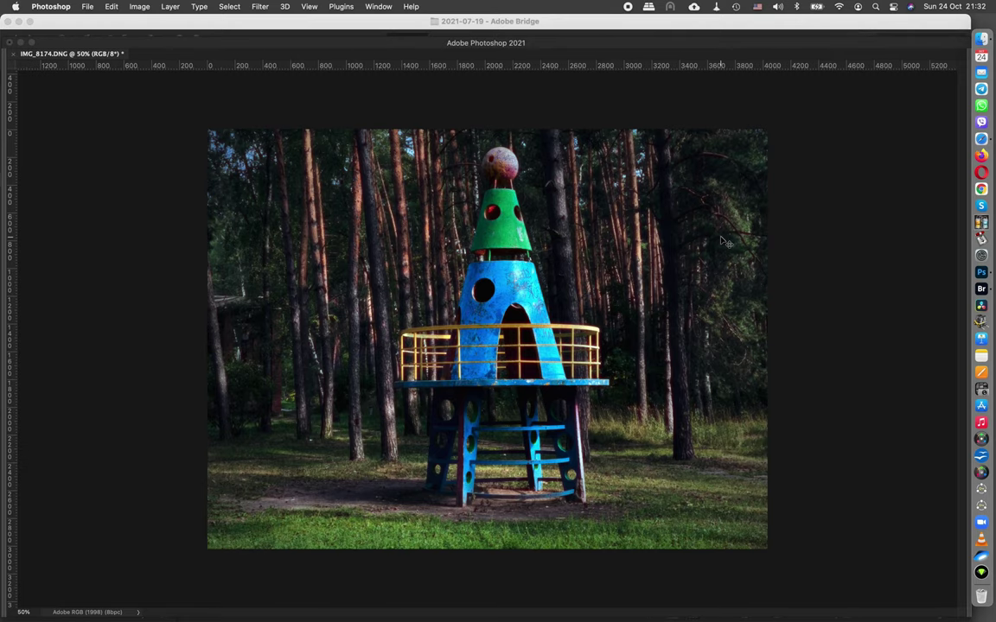
key(super+Tab)
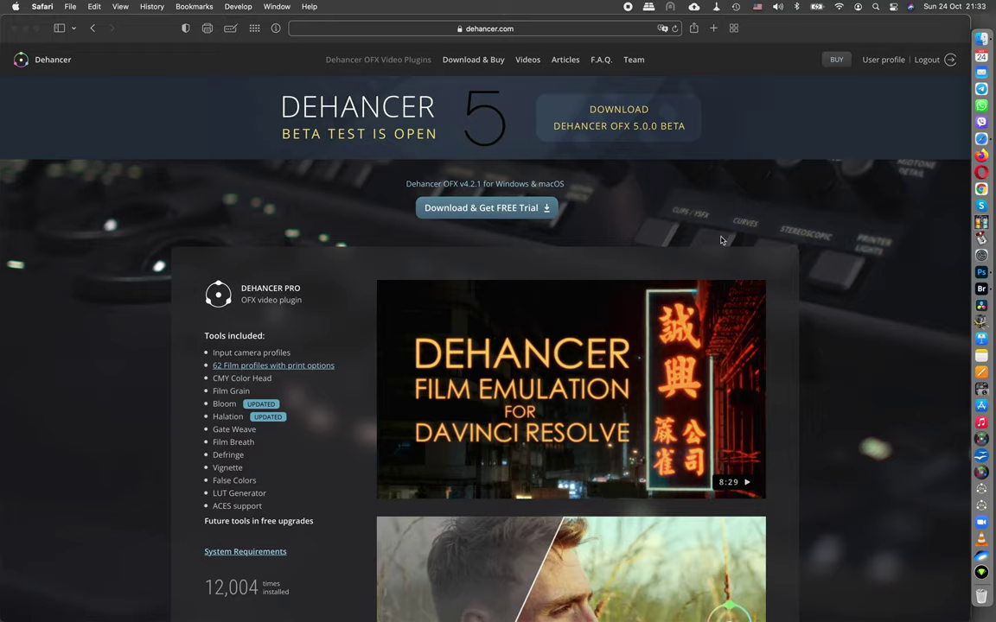